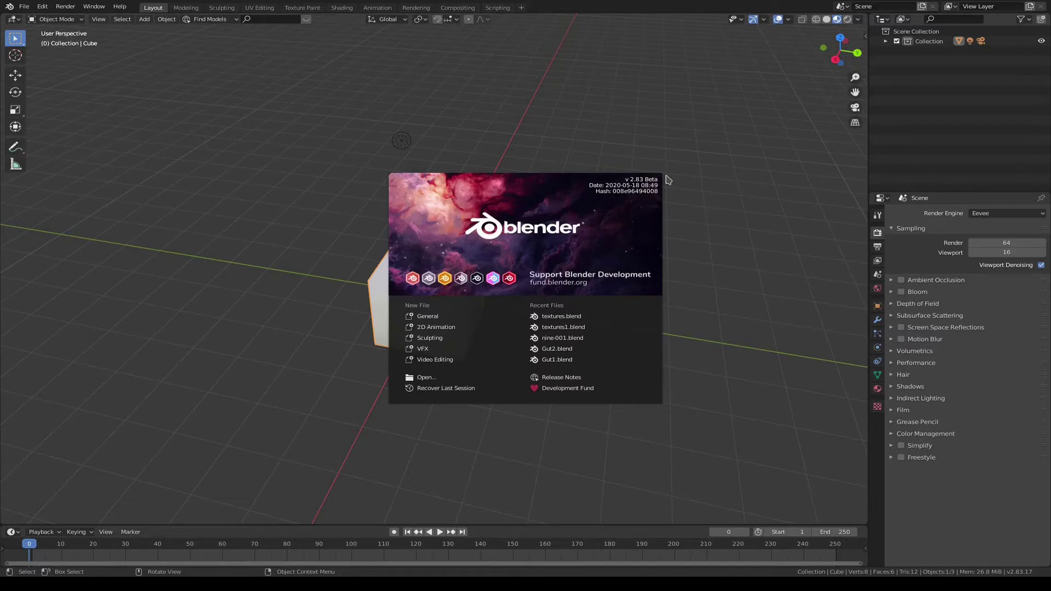
- Dismiss the splash screen and open textures.blend from the recent files list
{"action": "left_click", "coordinate": [589, 224]}
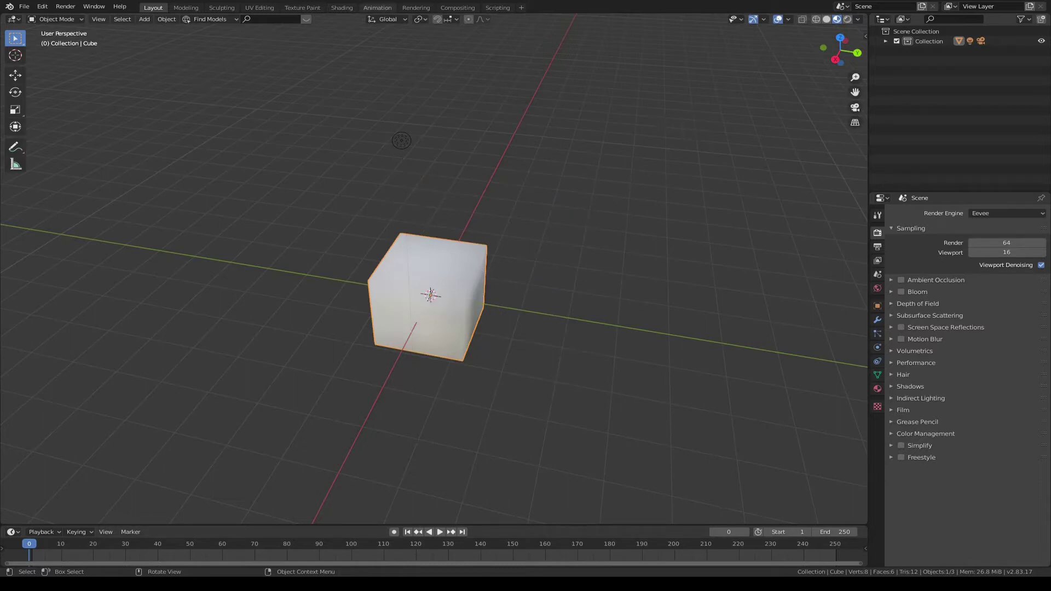
{"action": "left_click", "coordinate": [24, 8]}
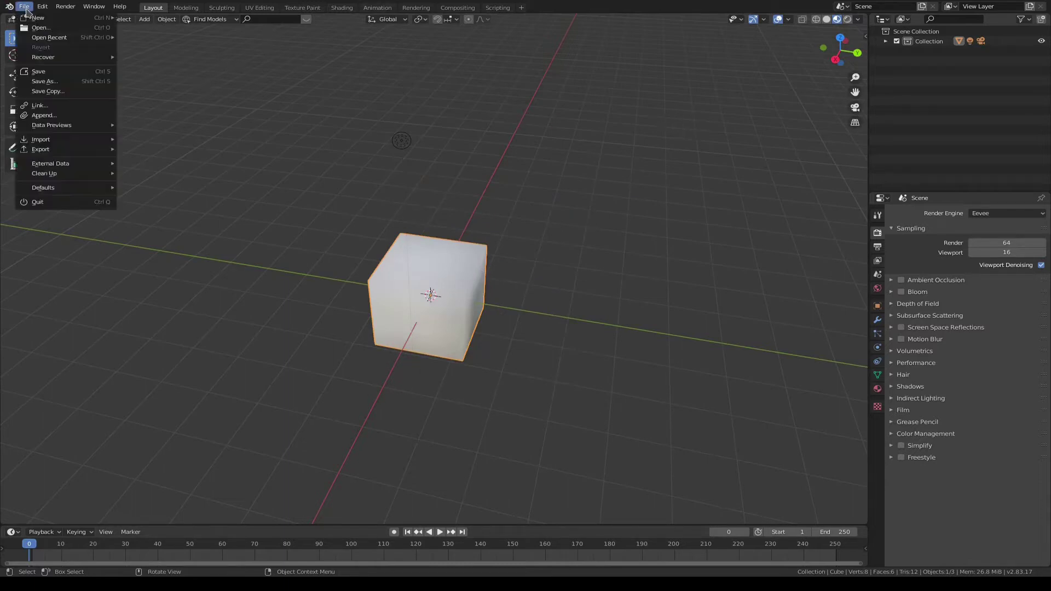
{"action": "mouse_move", "coordinate": [43, 38]}
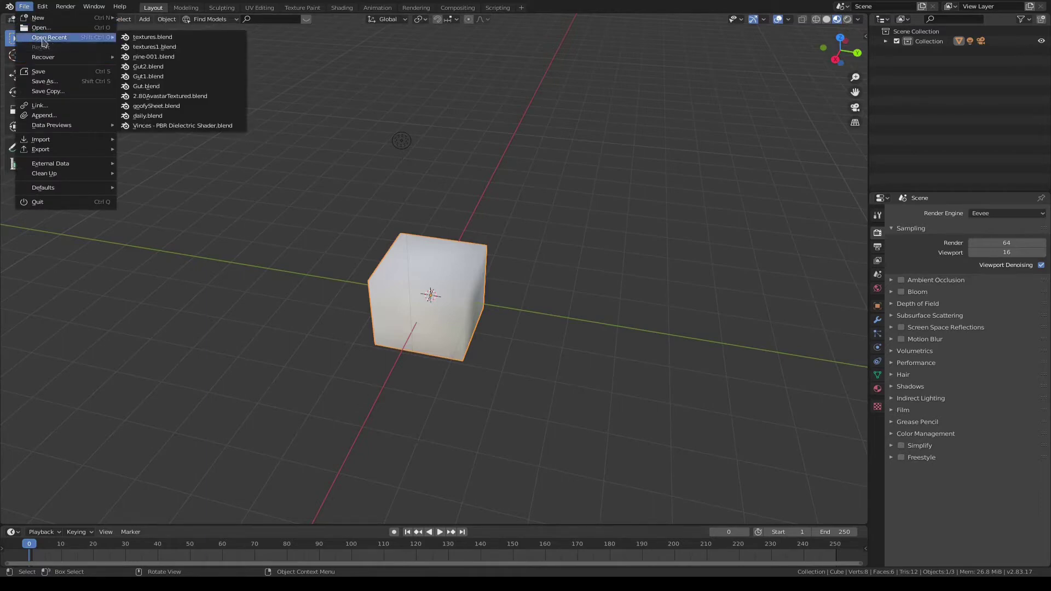
{"action": "left_click", "coordinate": [164, 38]}
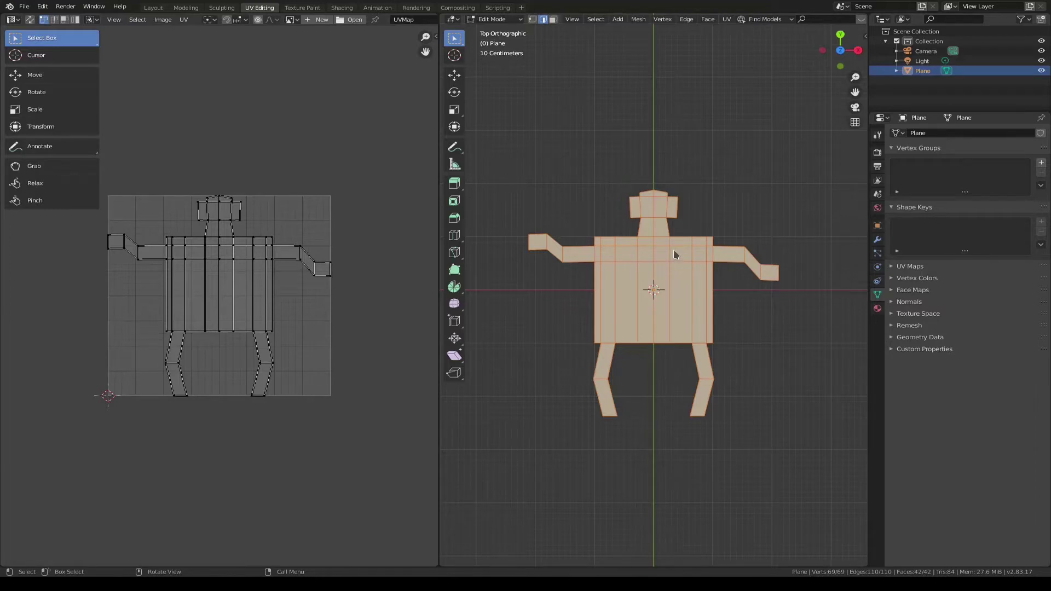
- Switch to the Shading workspace and start the Shortcut VUr key display from the sidebar
{"action": "left_click", "coordinate": [341, 8]}
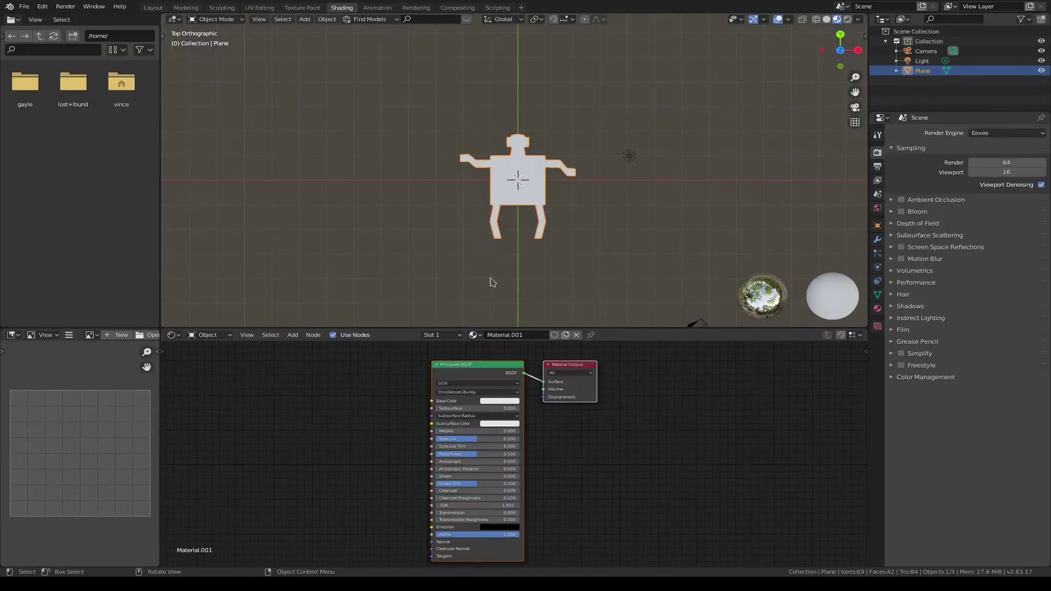
{"action": "left_click", "coordinate": [496, 372]}
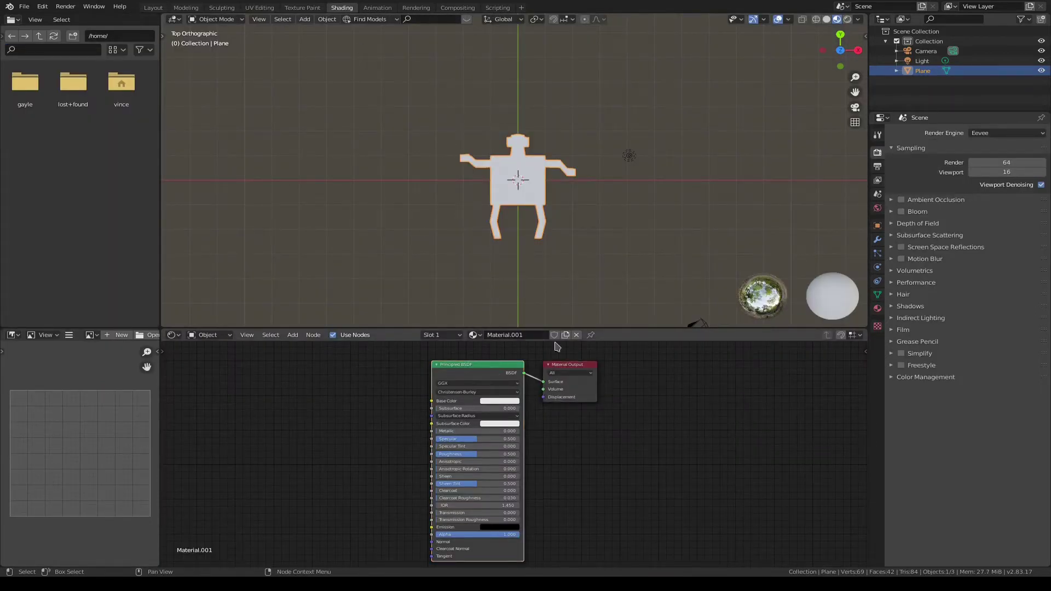
{"action": "key", "text": "n"}
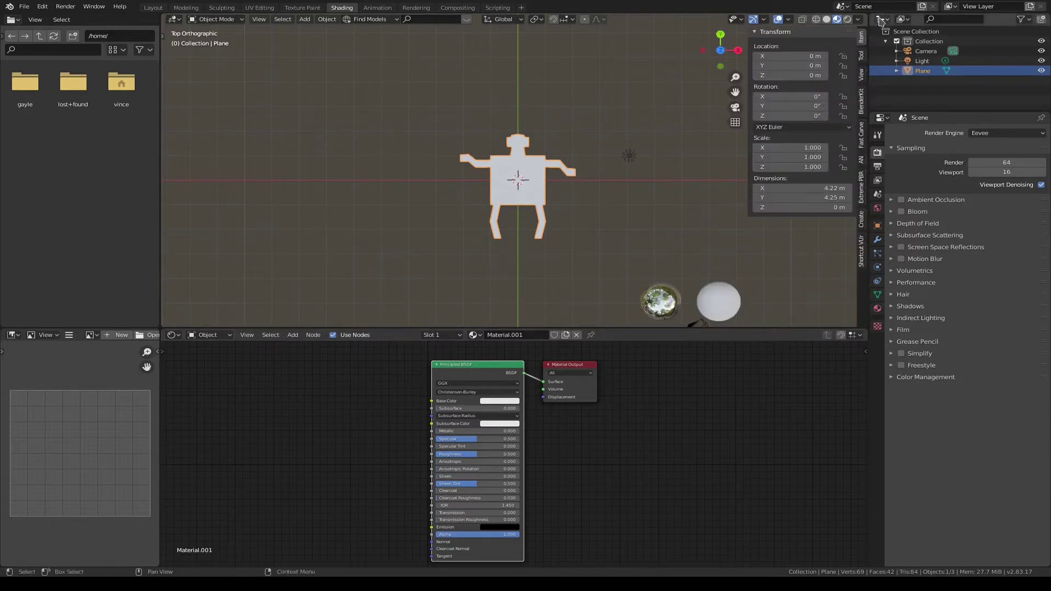
{"action": "left_click", "coordinate": [863, 253]}
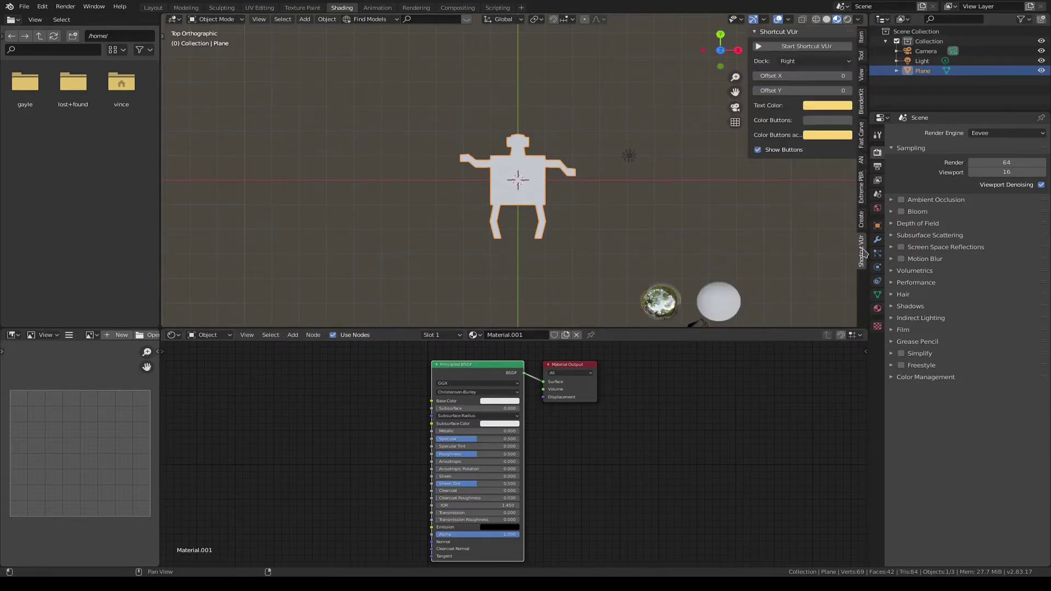
{"action": "left_click", "coordinate": [759, 48]}
{"action": "left_click", "coordinate": [788, 203]}
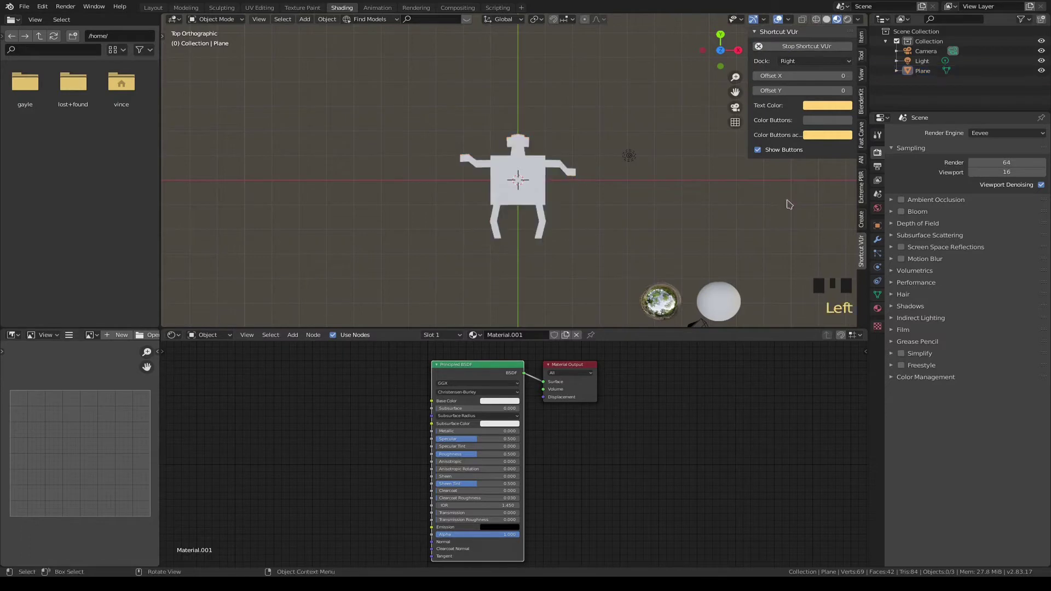
- Hide the sidebar, convert the Principled BSDF to a Diffuse BSDF, and nudge the node down-right
{"action": "key", "text": "n"}
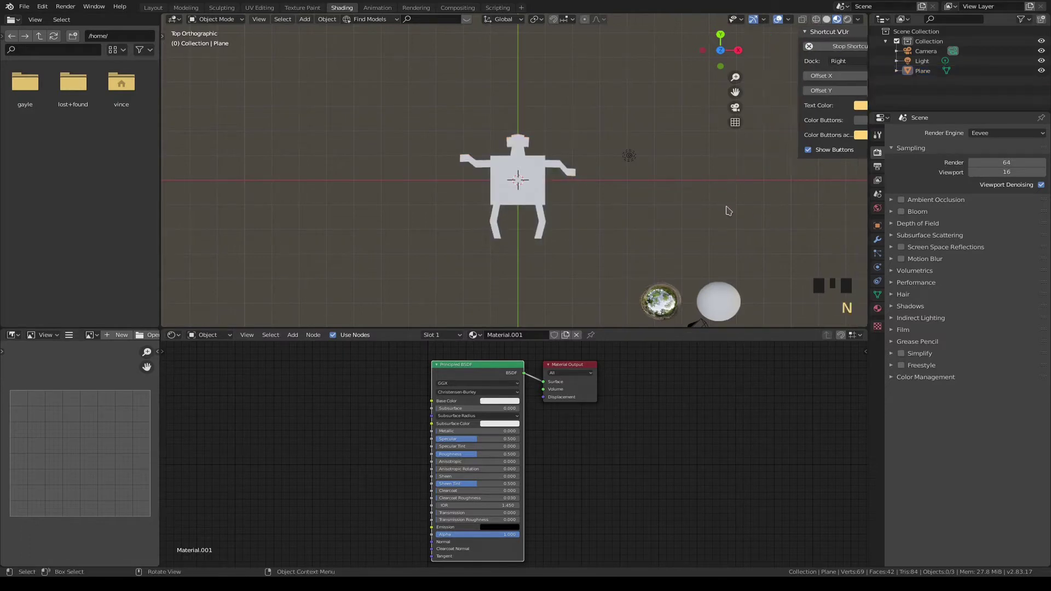
{"action": "left_click", "coordinate": [487, 371]}
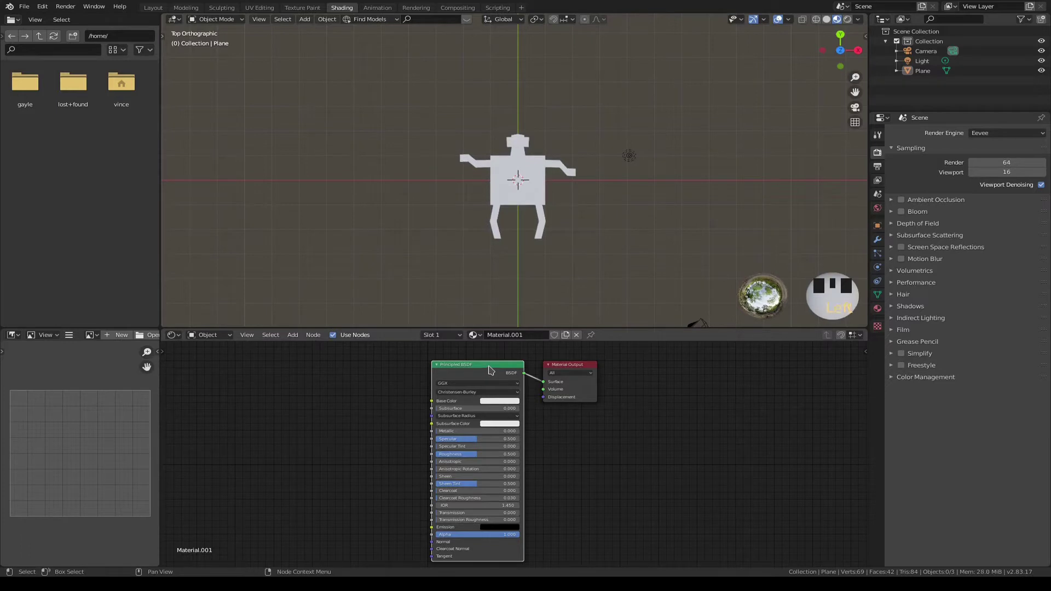
{"action": "key", "text": "shift"}
{"action": "key", "text": "shift+s"}
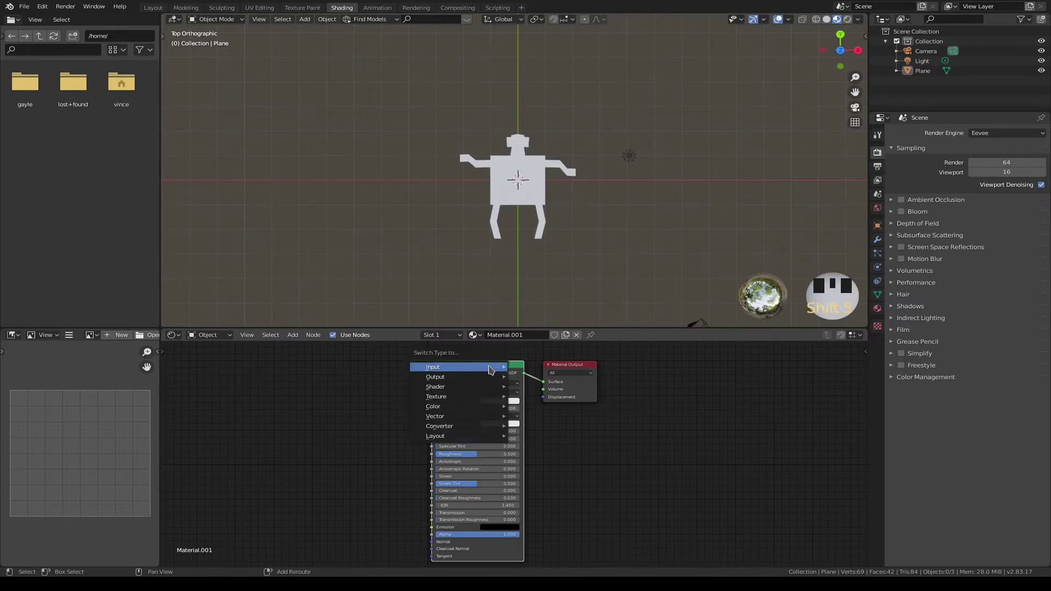
{"action": "mouse_move", "coordinate": [491, 369]}
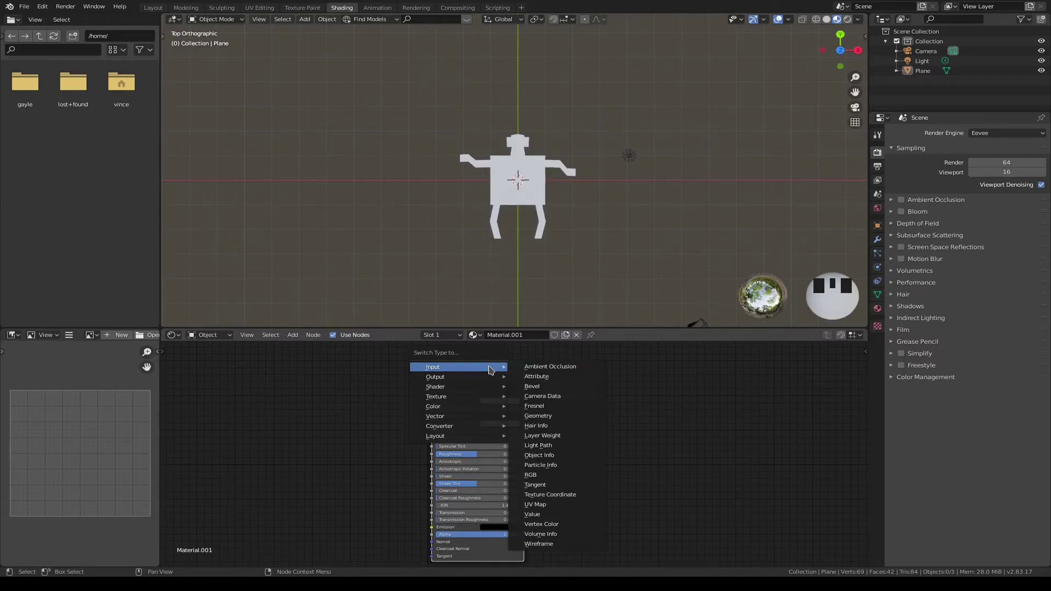
{"action": "mouse_move", "coordinate": [482, 387]}
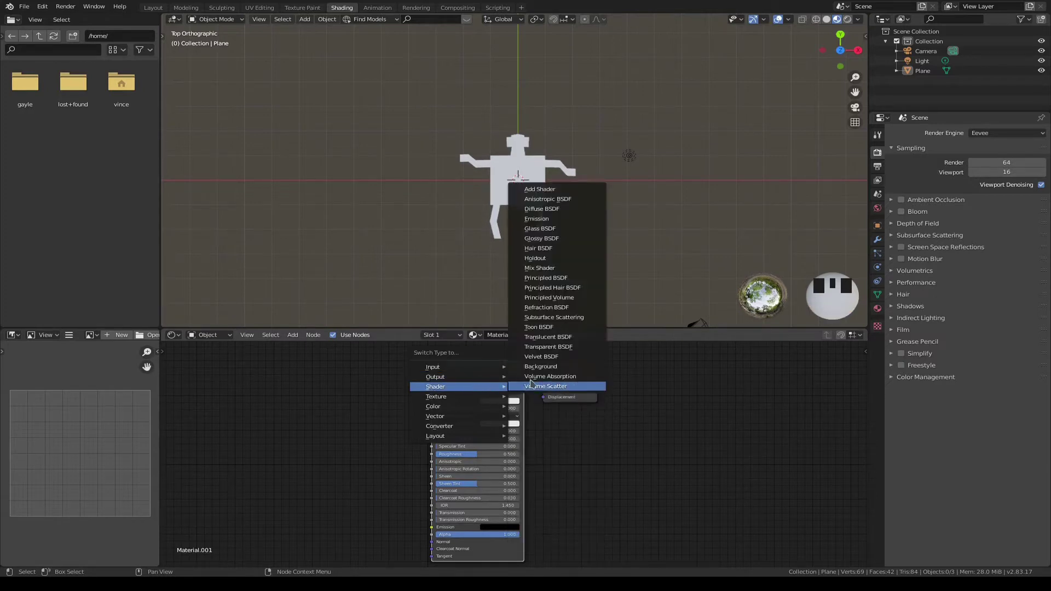
{"action": "left_click", "coordinate": [542, 210]}
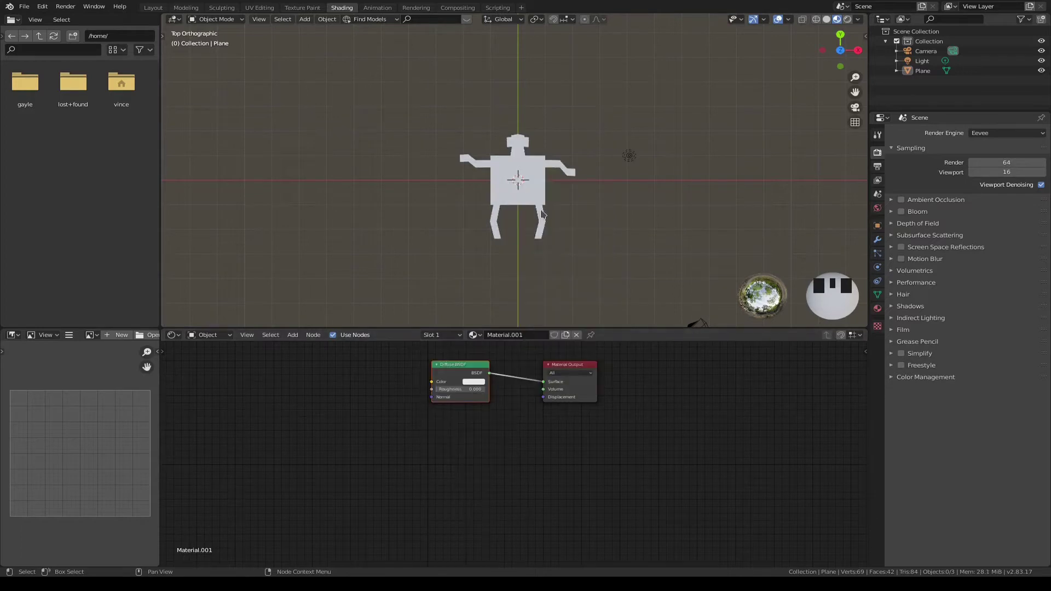
{"action": "left_click_drag", "start_coordinate": [467, 367], "coordinate": [475, 375]}
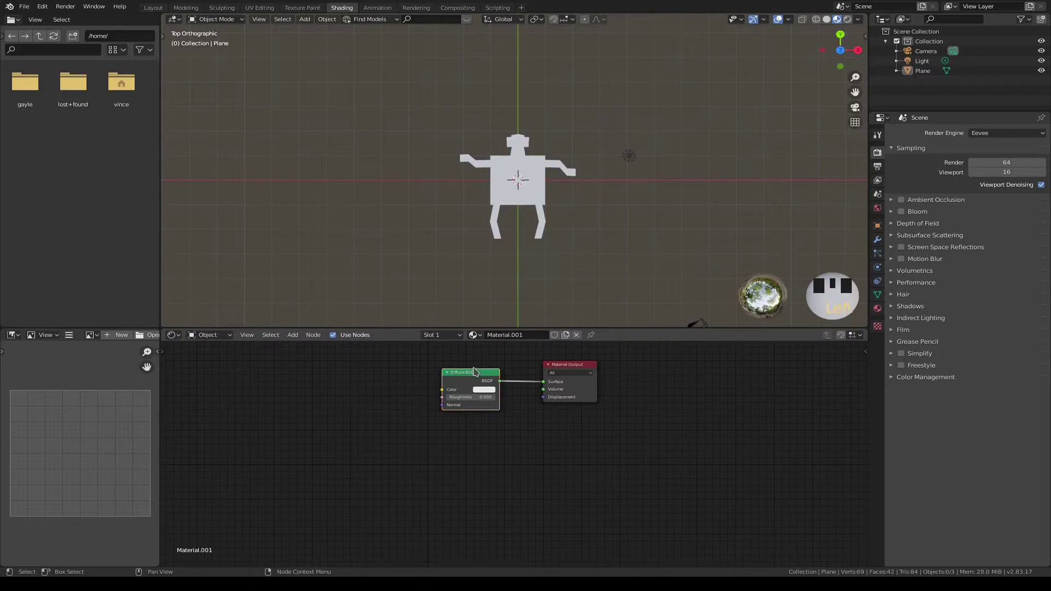
- Add Texture Coordinate, Mapping and Image Texture nodes with Ctrl+T, placed left of the Diffuse BSDF
{"action": "key", "text": "ctrl+t"}
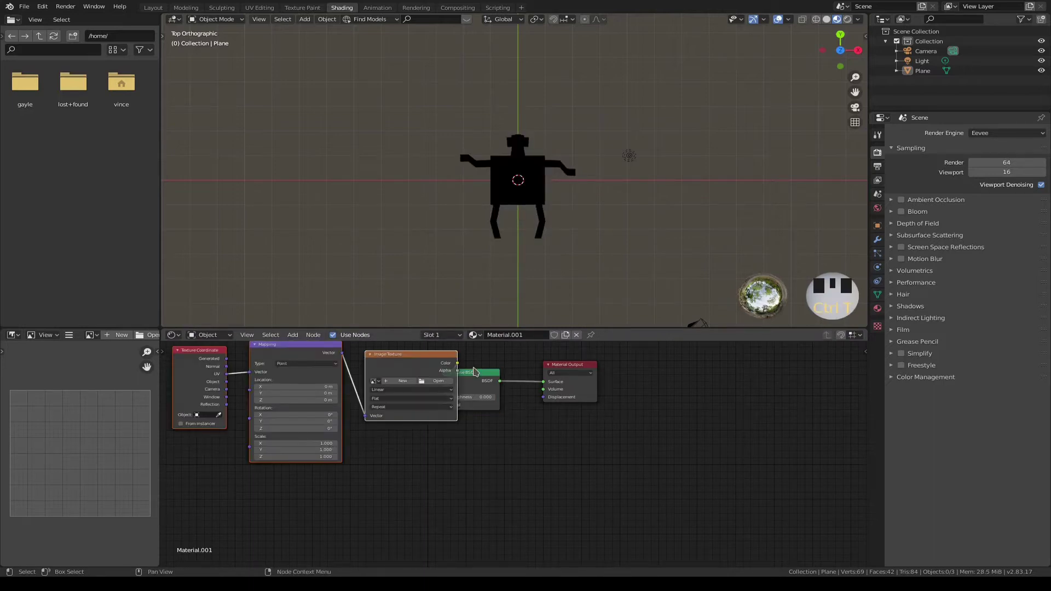
{"action": "key", "text": "g"}
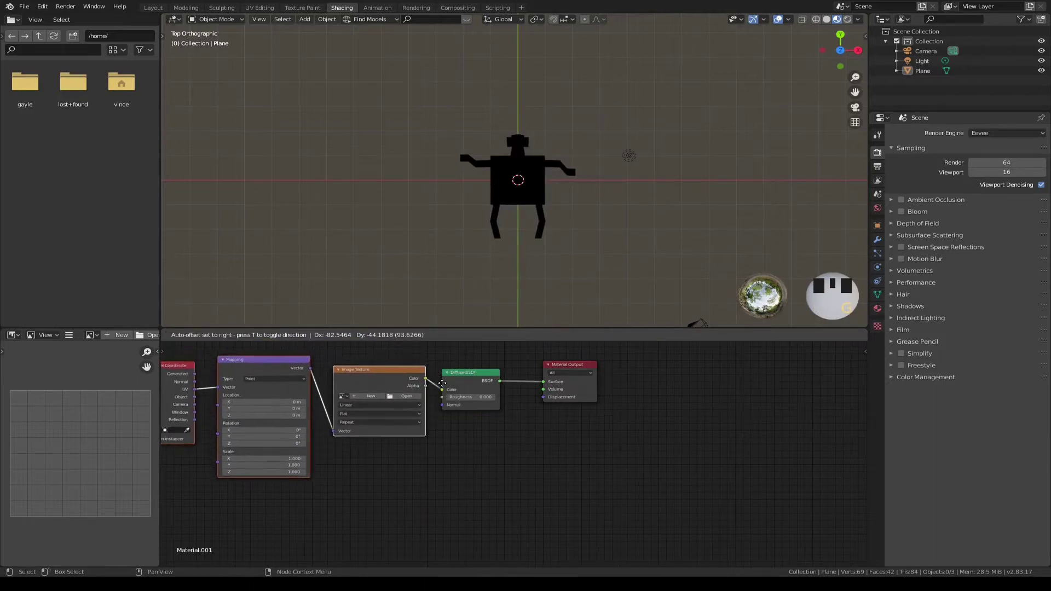
{"action": "left_click", "coordinate": [444, 386]}
{"action": "scroll", "coordinate": [443, 386], "scroll_direction": "up", "scroll_amount": 2}
{"action": "middle_click_drag", "start_coordinate": [446, 392], "coordinate": [557, 476], "text": "shift"}
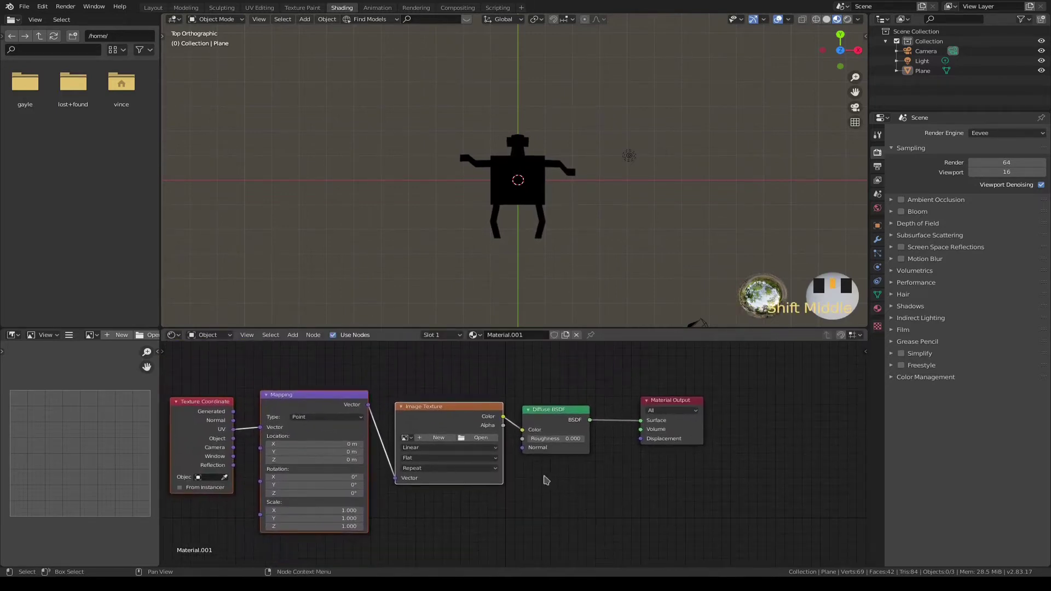
- Create a new 1024 px image named Skin filled with a peach skin tone
{"action": "left_click", "coordinate": [439, 438]}
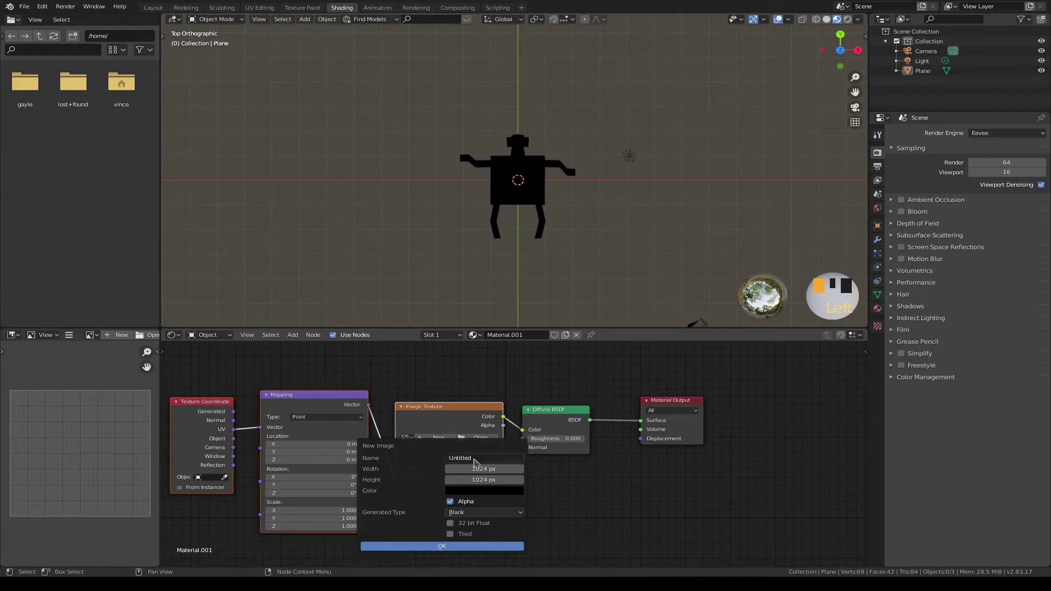
{"action": "left_click", "coordinate": [446, 457]}
{"action": "type", "text": "s"}
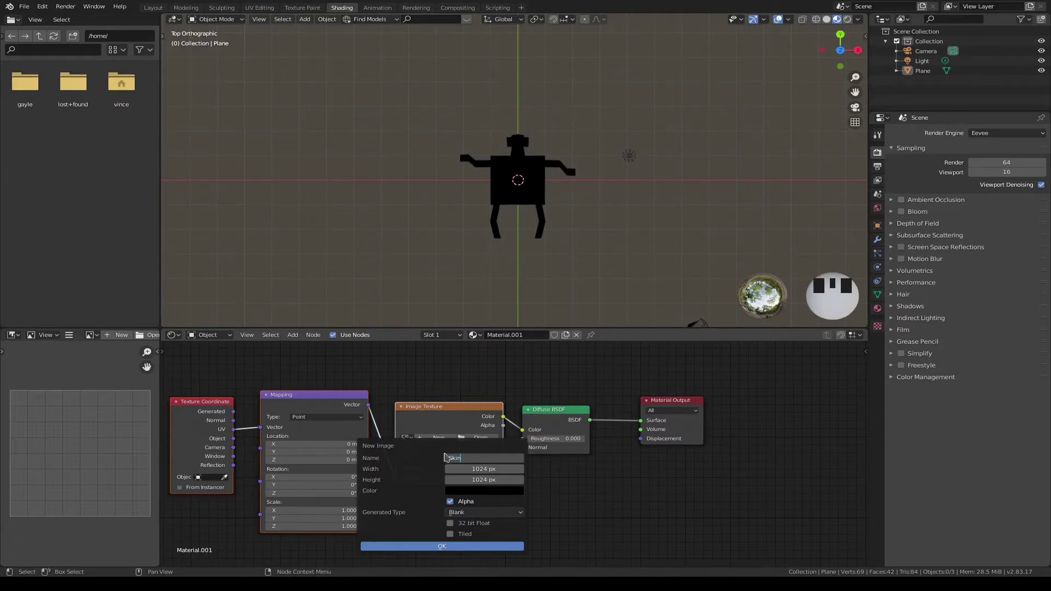
{"action": "key", "text": "Return"}
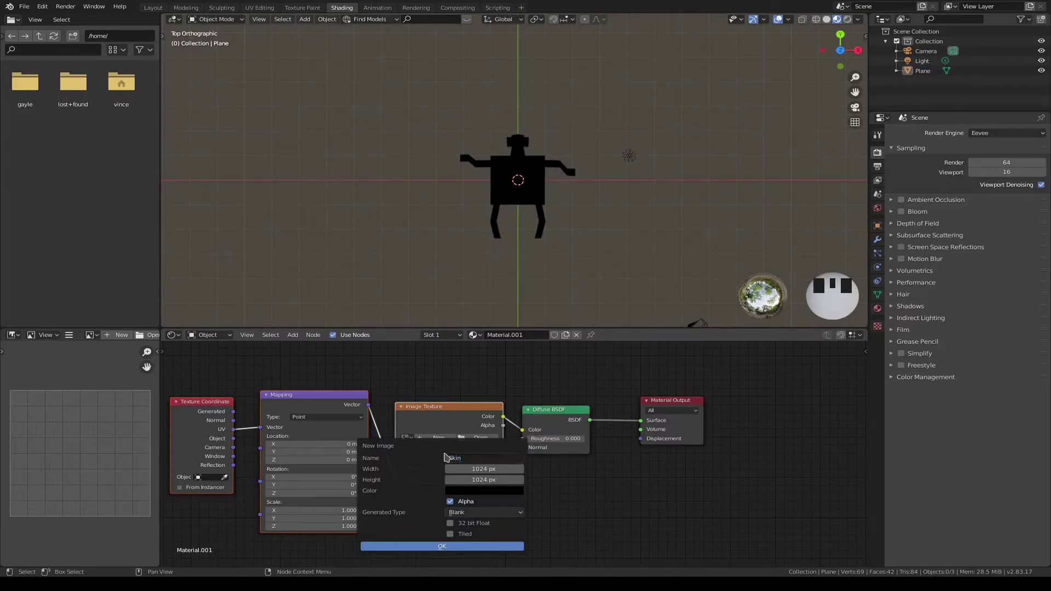
{"action": "left_click", "coordinate": [470, 491]}
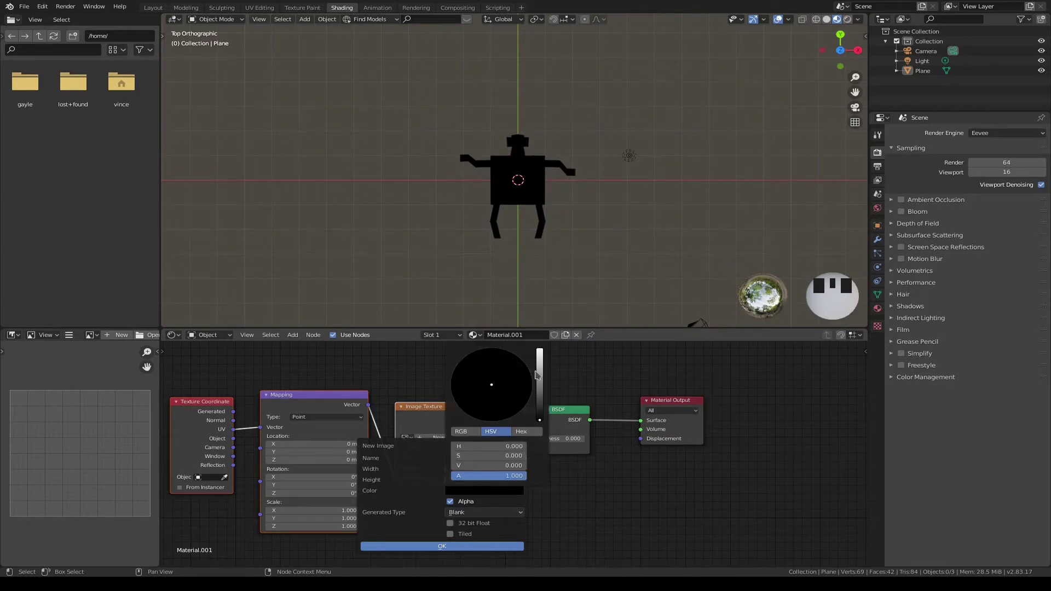
{"action": "left_click", "coordinate": [540, 356]}
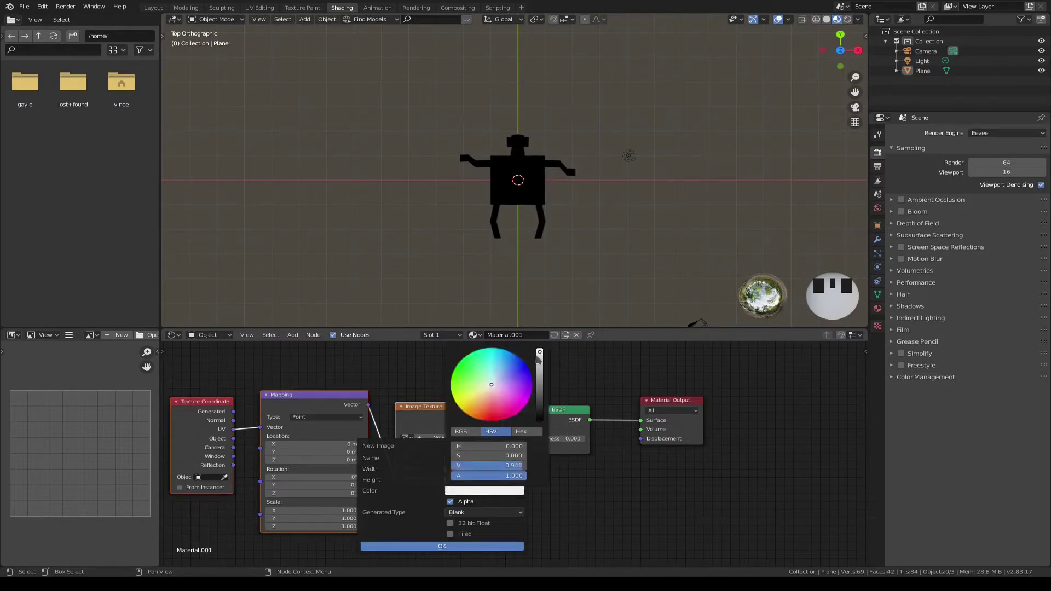
{"action": "left_click", "coordinate": [490, 404]}
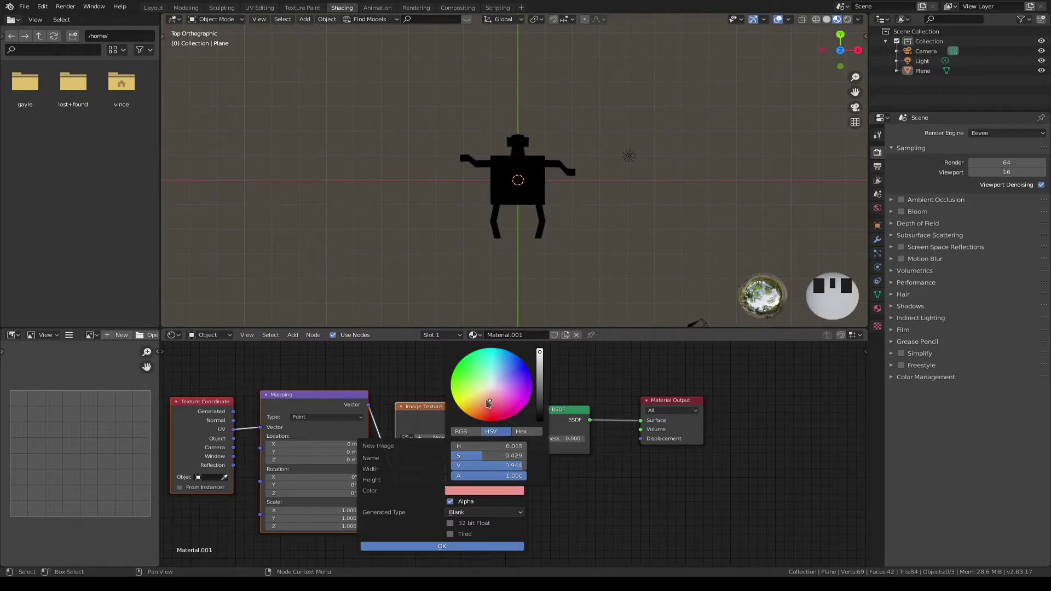
{"action": "left_click_drag", "start_coordinate": [488, 403], "coordinate": [483, 394]}
{"action": "left_click", "coordinate": [484, 393]}
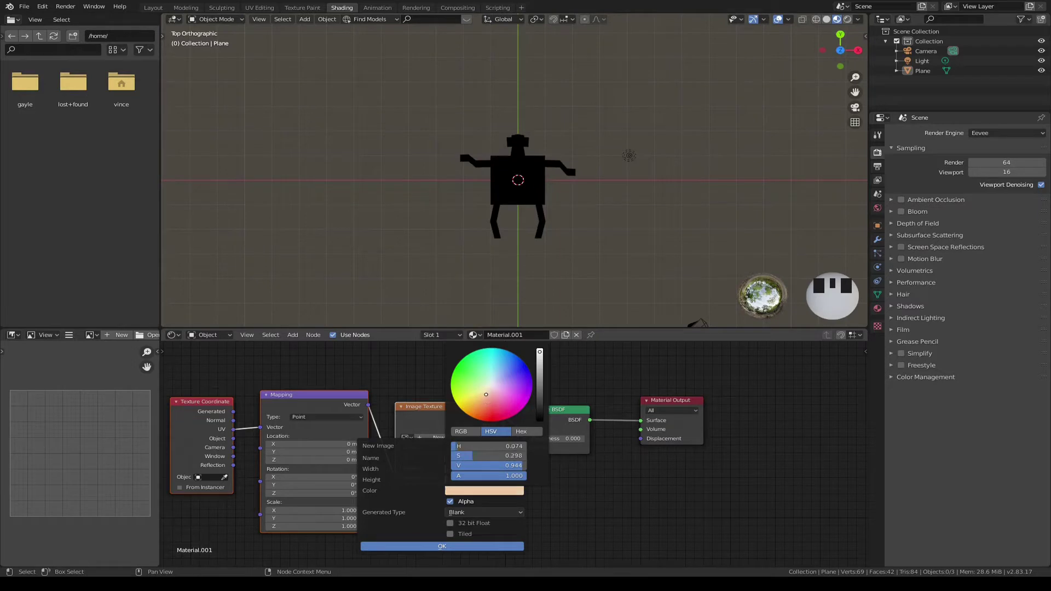
{"action": "left_click", "coordinate": [462, 546]}
- Duplicate the Skin image texture node and position the copy above the original
{"action": "scroll", "coordinate": [568, 212], "scroll_direction": "up", "scroll_amount": 2}
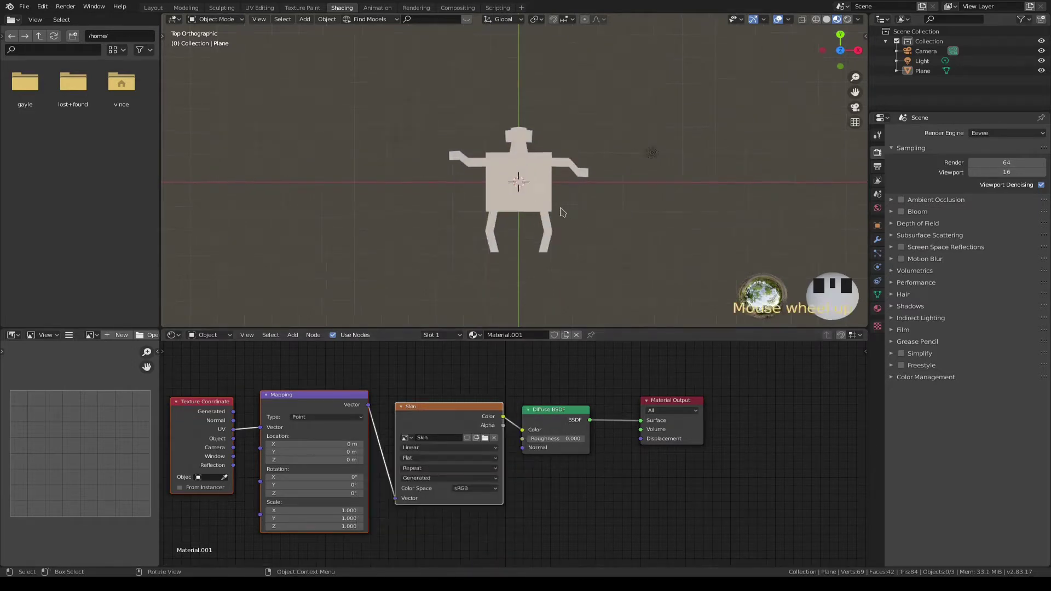
{"action": "left_click", "coordinate": [472, 408]}
{"action": "scroll", "coordinate": [472, 408], "scroll_direction": "down", "scroll_amount": 3}
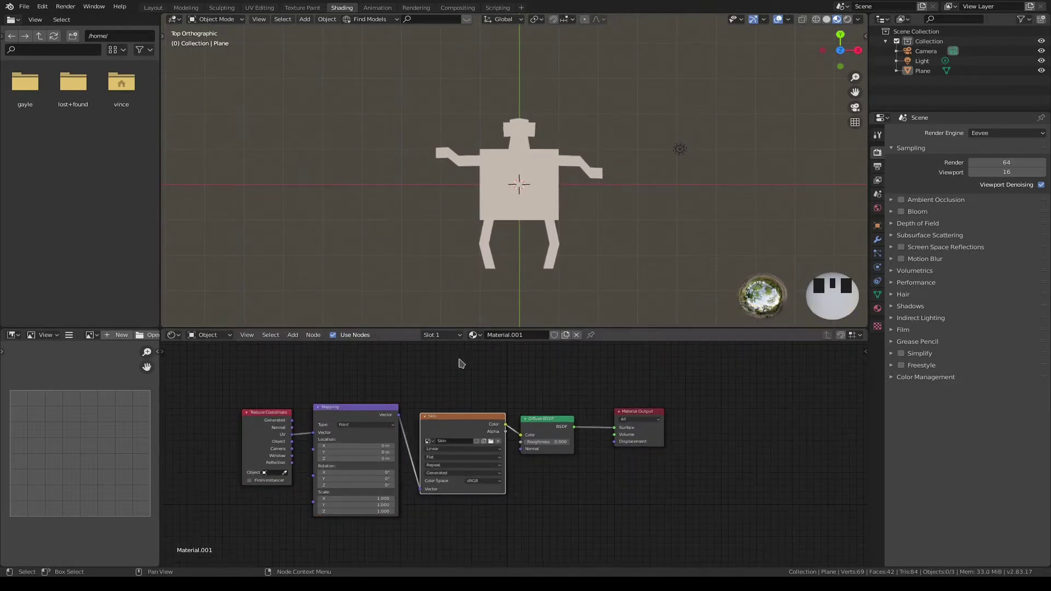
{"action": "left_click", "coordinate": [479, 422]}
{"action": "key", "text": "shift+d"}
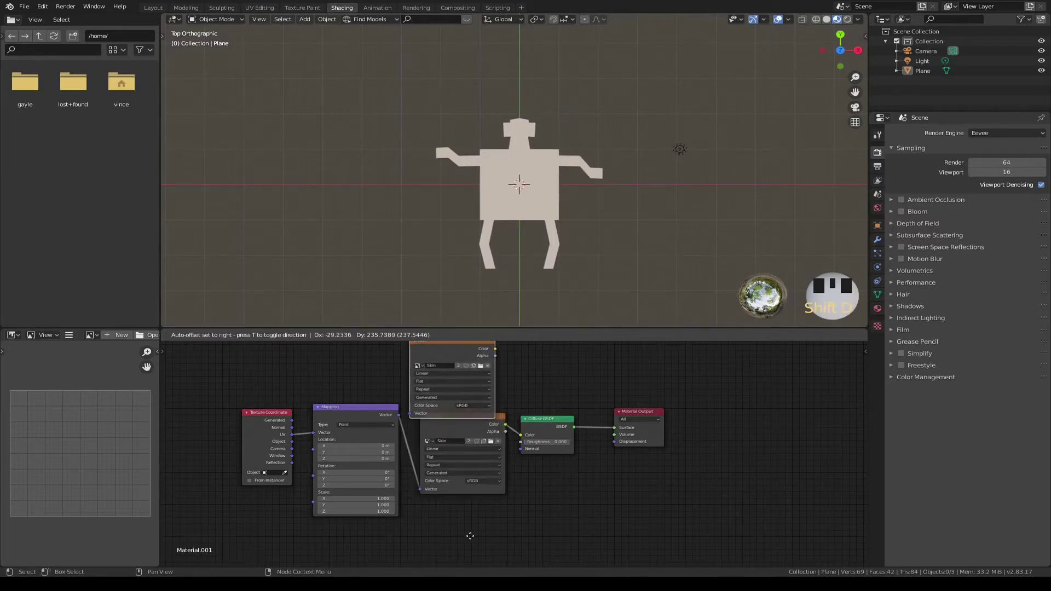
{"action": "left_click", "coordinate": [476, 522]}
{"action": "scroll", "coordinate": [504, 511], "scroll_direction": "down", "scroll_amount": 5}
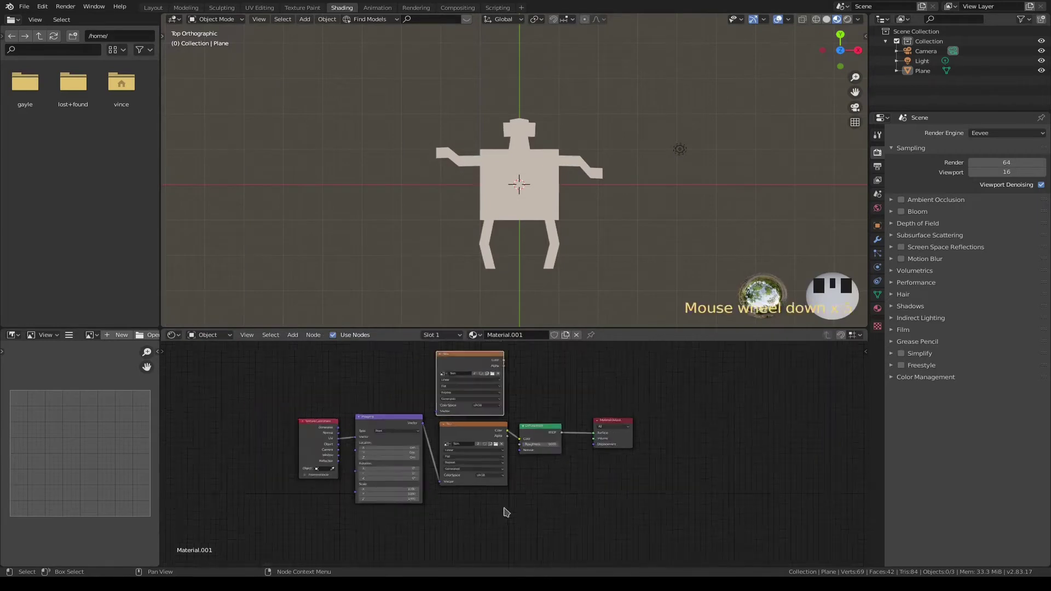
{"action": "middle_click_drag", "start_coordinate": [528, 506], "coordinate": [540, 518], "text": "shift"}
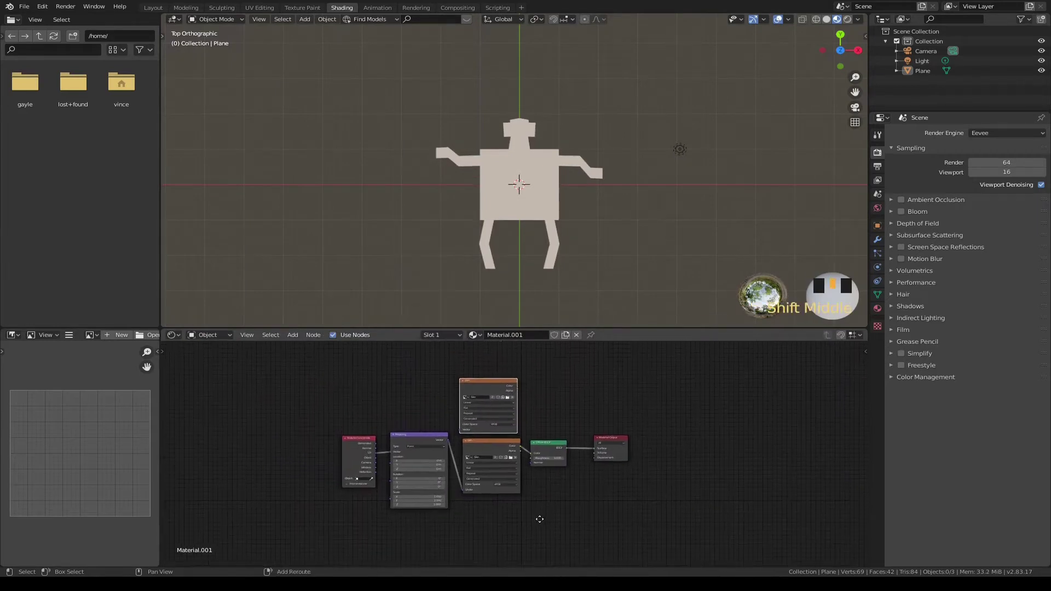
{"action": "scroll", "coordinate": [545, 523], "scroll_direction": "up", "scroll_amount": 2}
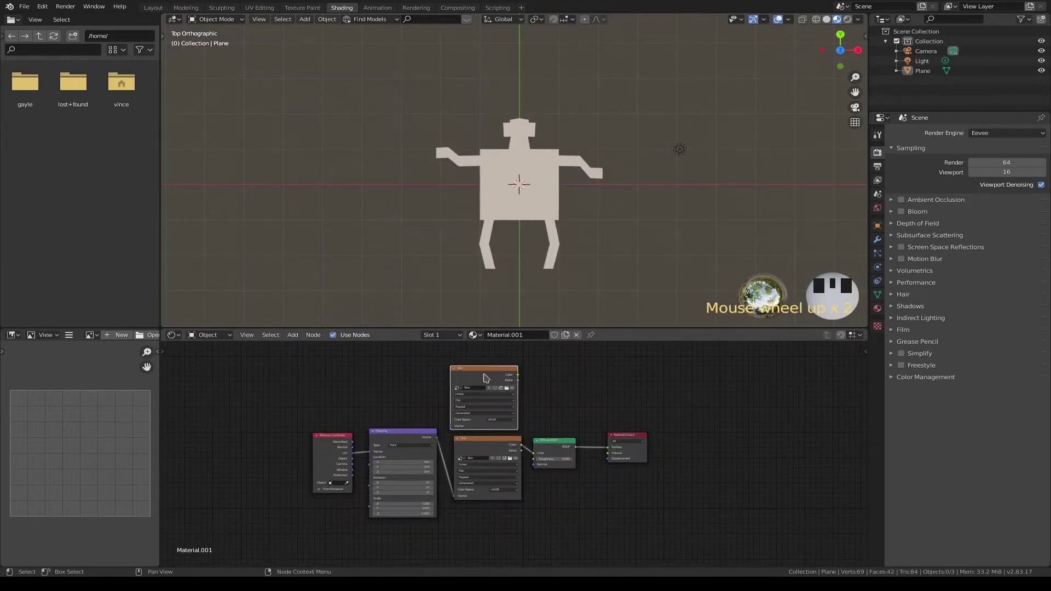
{"action": "left_click_drag", "start_coordinate": [484, 375], "coordinate": [491, 374]}
- Add a reroute on the Mapping-to-Skin link and connect it to the upper Skin node's Vector input
{"action": "scroll", "coordinate": [492, 374], "scroll_direction": "up", "scroll_amount": 2}
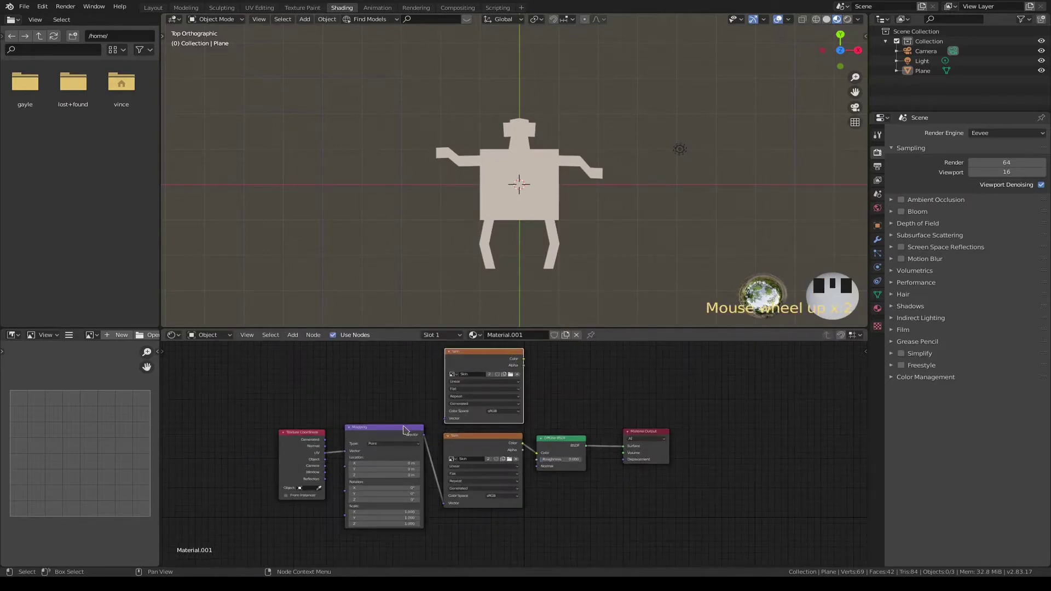
{"action": "left_click_drag", "start_coordinate": [403, 429], "coordinate": [392, 430]}
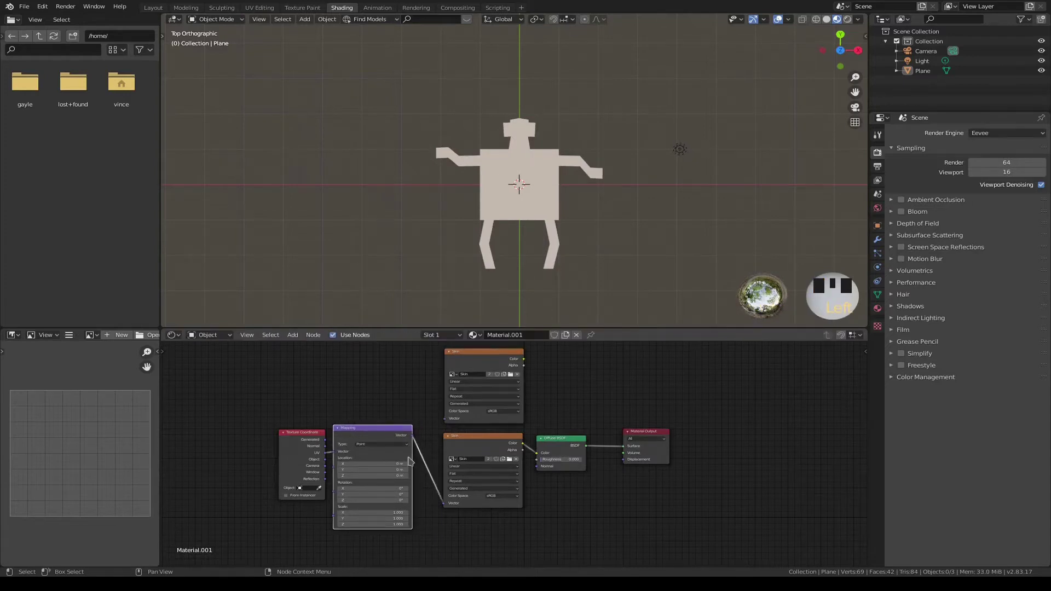
{"action": "key", "text": "shift+a"}
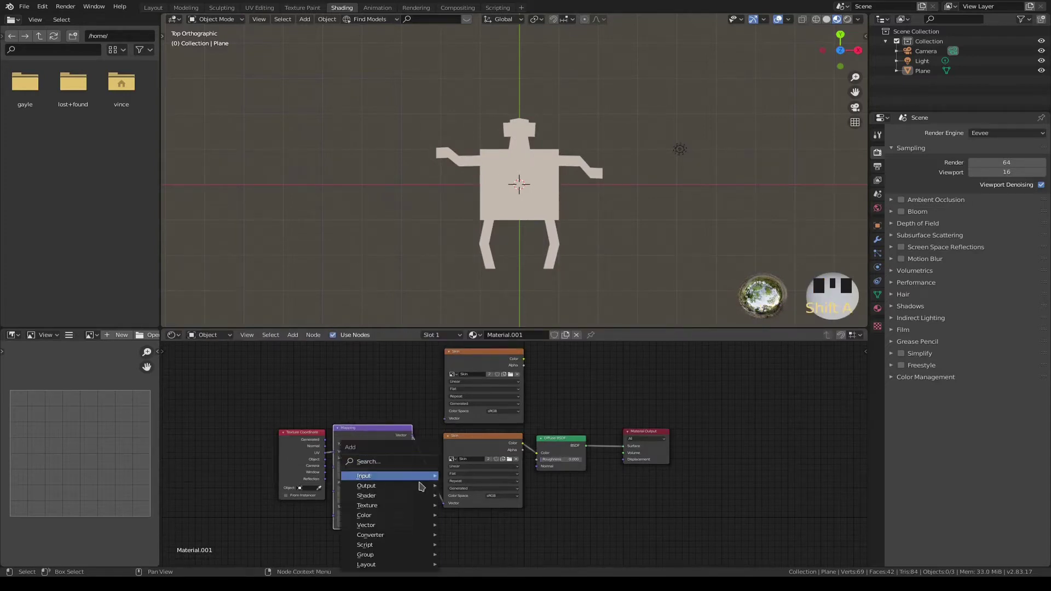
{"action": "mouse_move", "coordinate": [426, 568]}
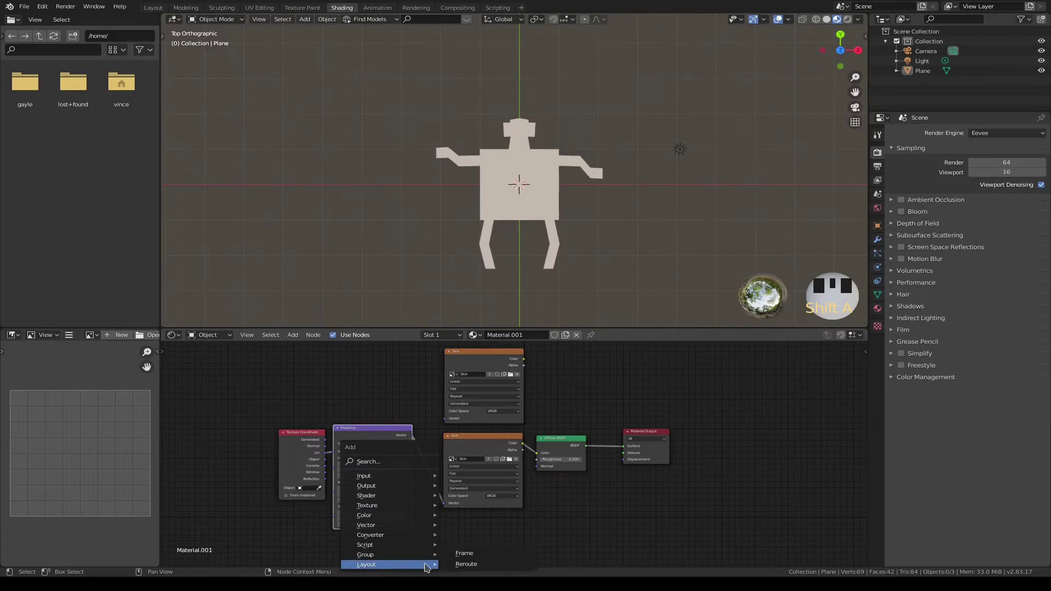
{"action": "left_click", "coordinate": [466, 564]}
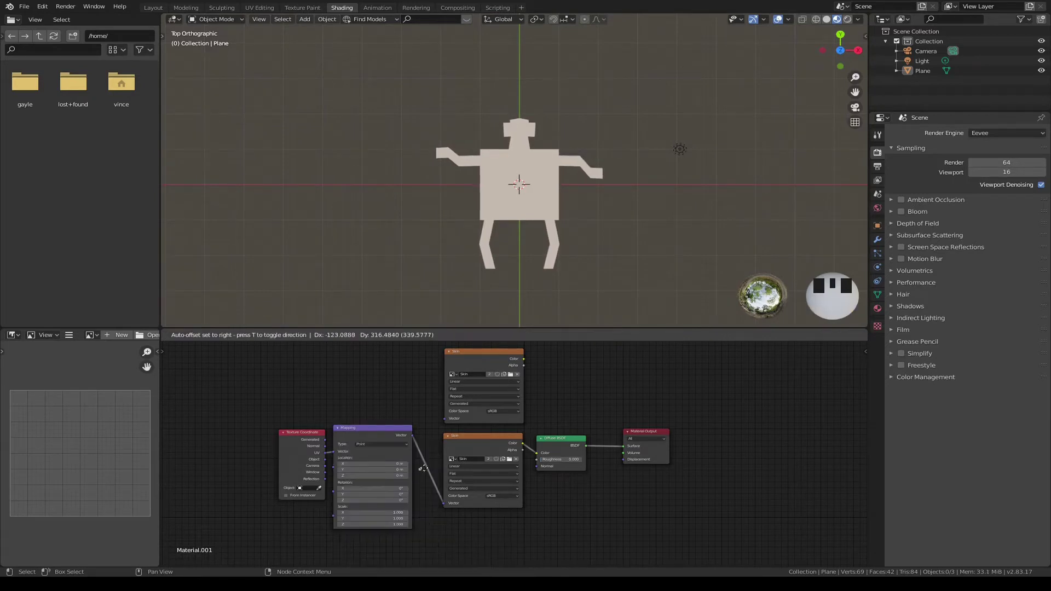
{"action": "left_click", "coordinate": [437, 463]}
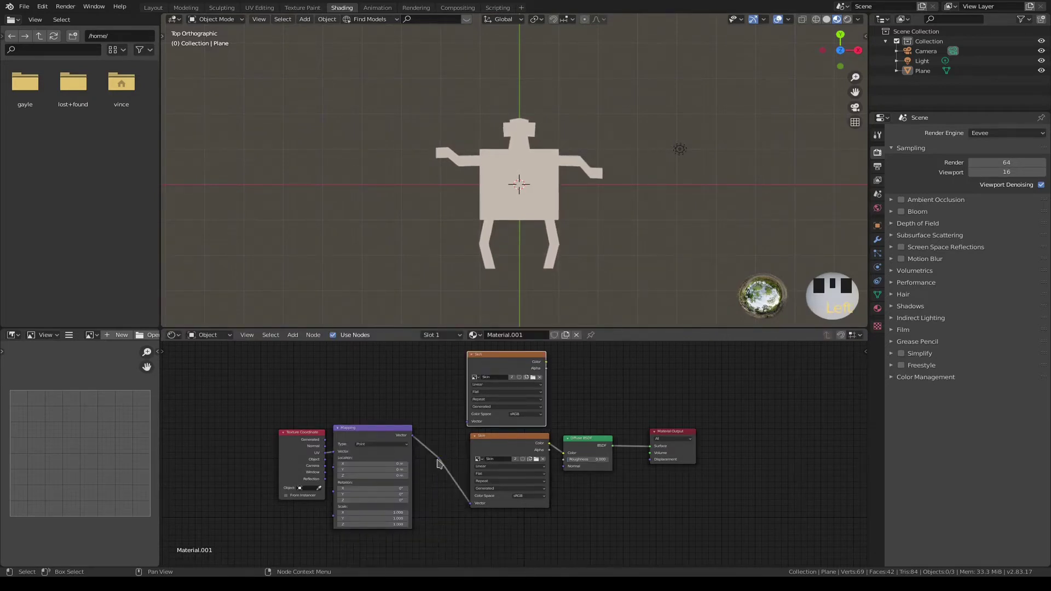
{"action": "left_click_drag", "start_coordinate": [438, 460], "coordinate": [467, 421]}
{"action": "scroll", "coordinate": [535, 366], "scroll_direction": "up", "scroll_amount": 2}
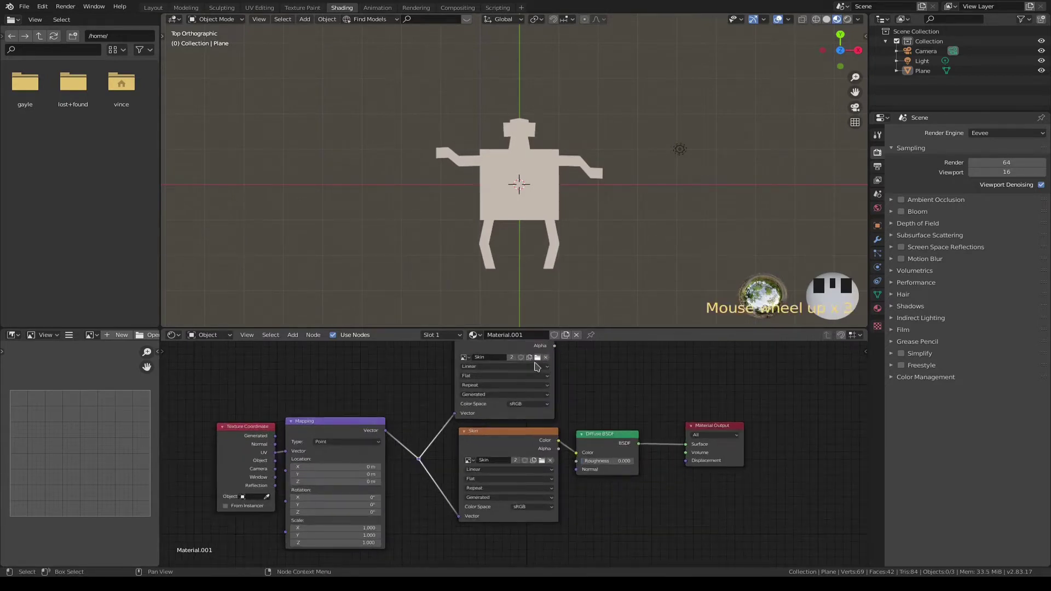
{"action": "middle_click_drag", "start_coordinate": [537, 365], "coordinate": [545, 408]}
{"action": "scroll", "coordinate": [550, 410], "scroll_direction": "up", "scroll_amount": 2}
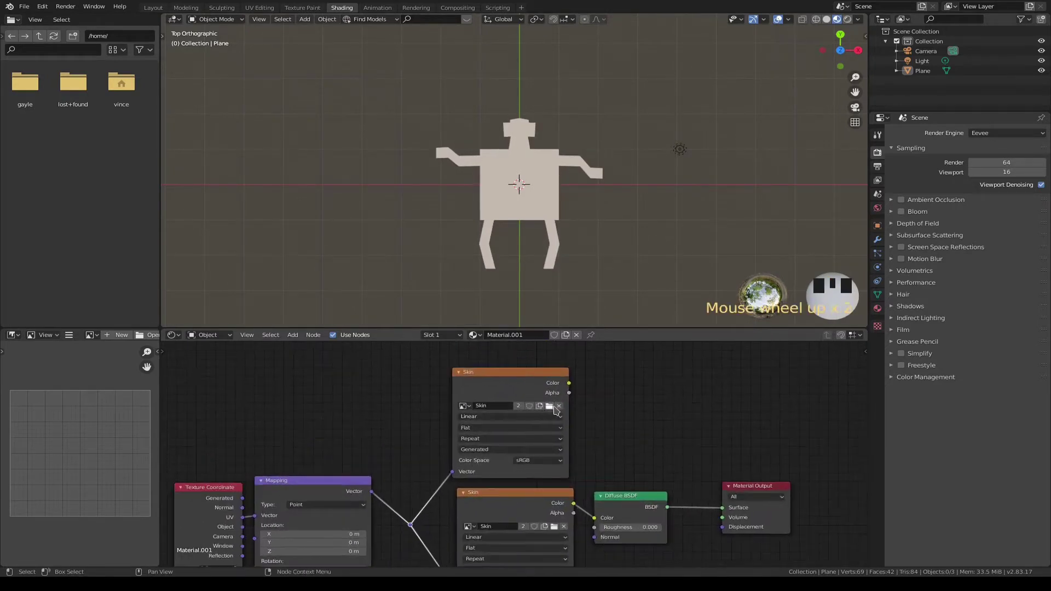
- Unlink Skin from the upper texture and create a new black image named Shirt
{"action": "left_click", "coordinate": [558, 406]}
{"action": "left_click", "coordinate": [497, 408]}
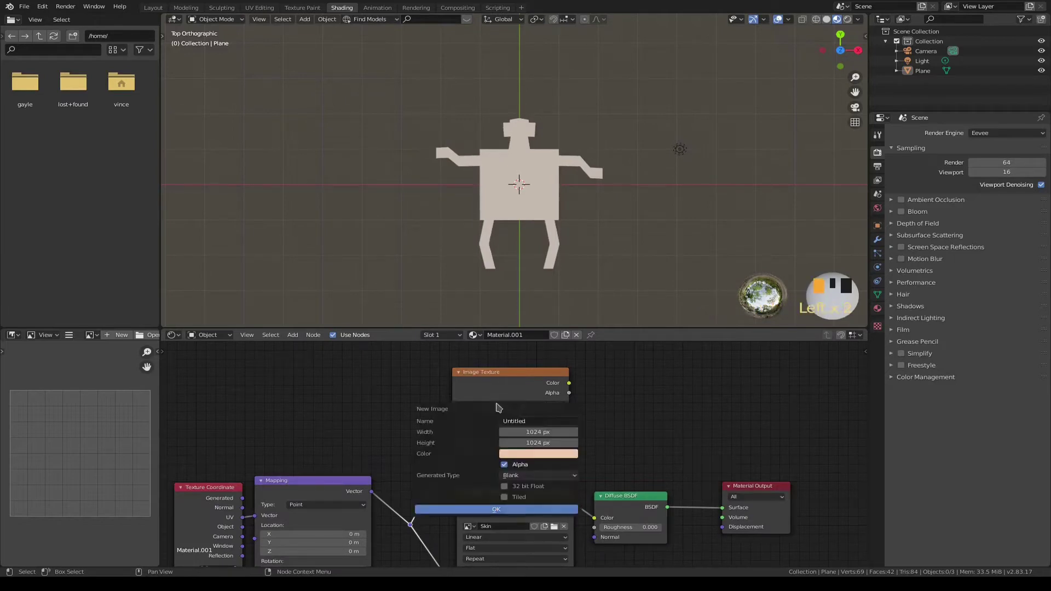
{"action": "left_click", "coordinate": [513, 421]}
{"action": "type", "text": "Shirt"}
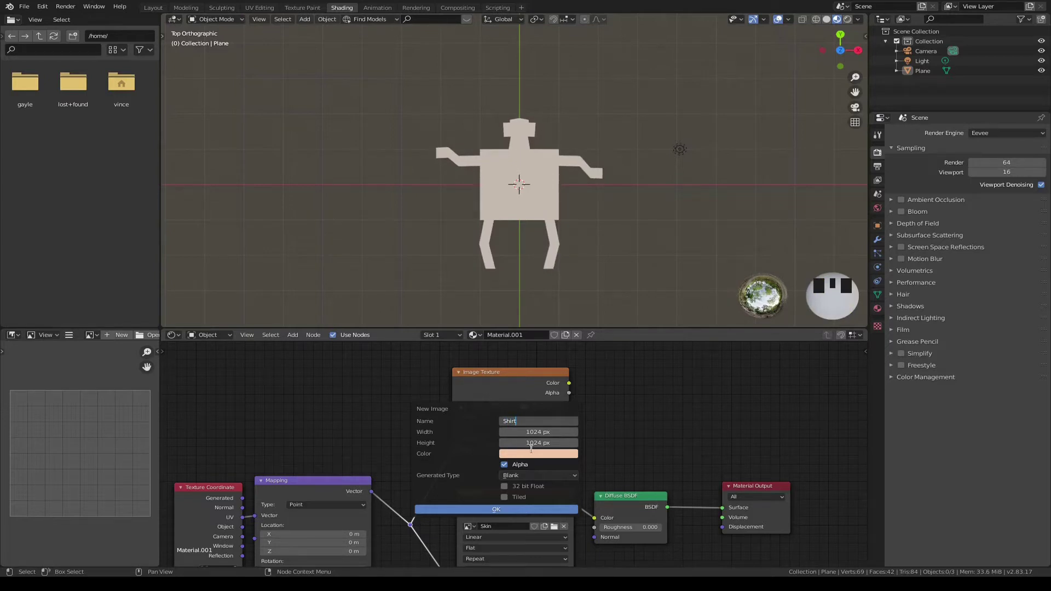
{"action": "key", "text": "Return"}
{"action": "left_click", "coordinate": [540, 455]}
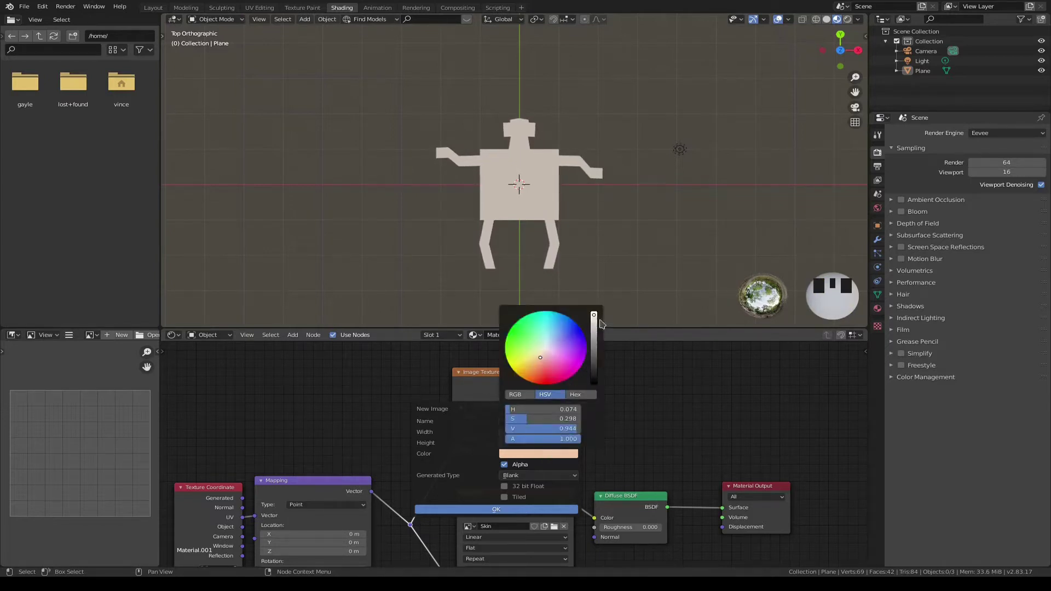
{"action": "left_click_drag", "start_coordinate": [594, 316], "coordinate": [594, 383]}
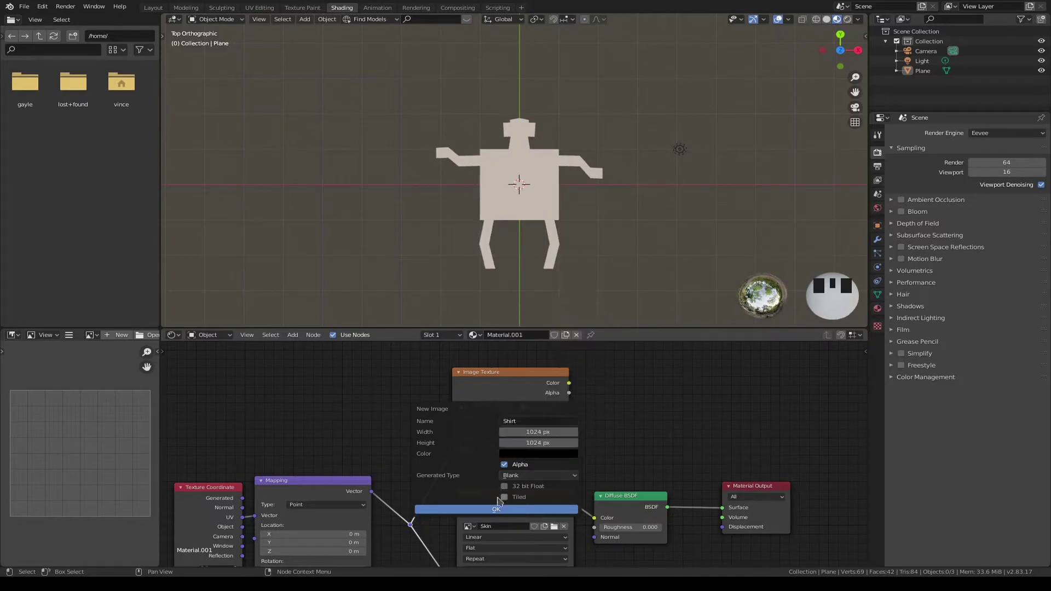
{"action": "left_click", "coordinate": [499, 509]}
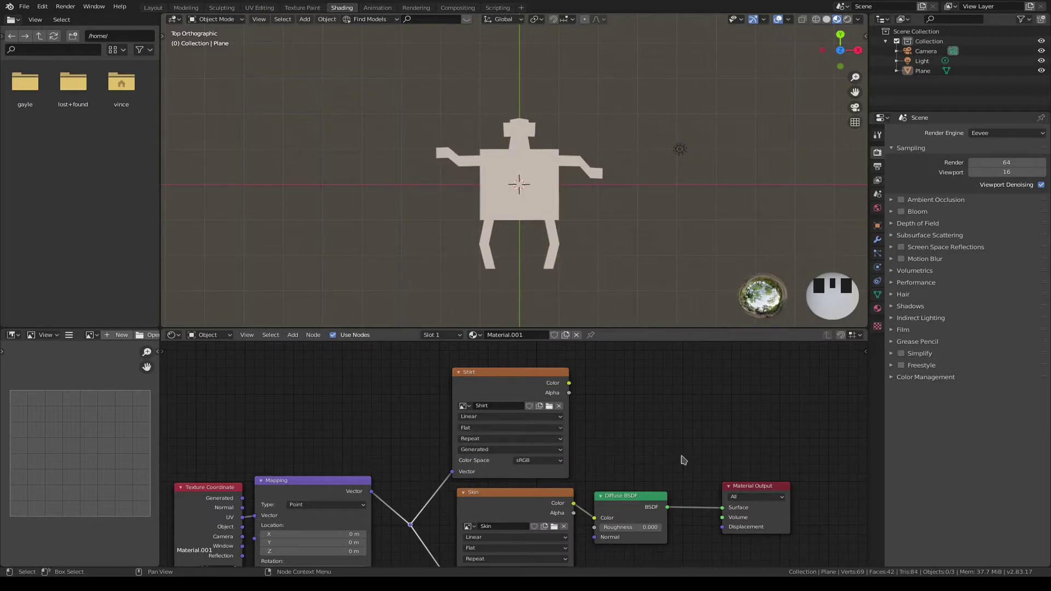
{"action": "key", "text": "shift+a"}
- Insert a Mix Shader before the output, with Shirt Color as second shader and Shirt Alpha as Fac
{"action": "mouse_move", "coordinate": [681, 459]}
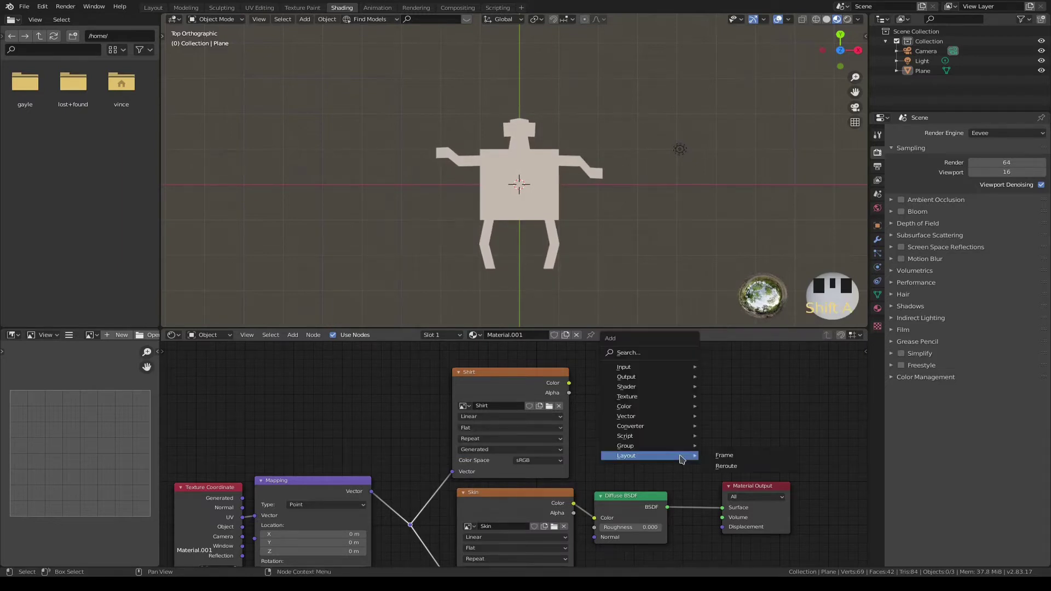
{"action": "mouse_move", "coordinate": [684, 387]}
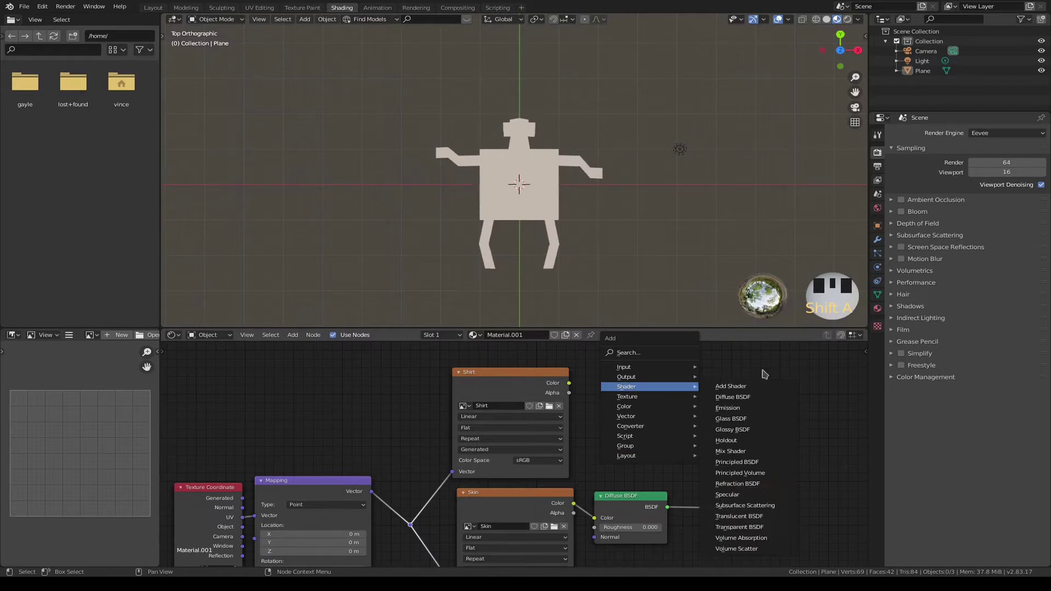
{"action": "left_click", "coordinate": [731, 451]}
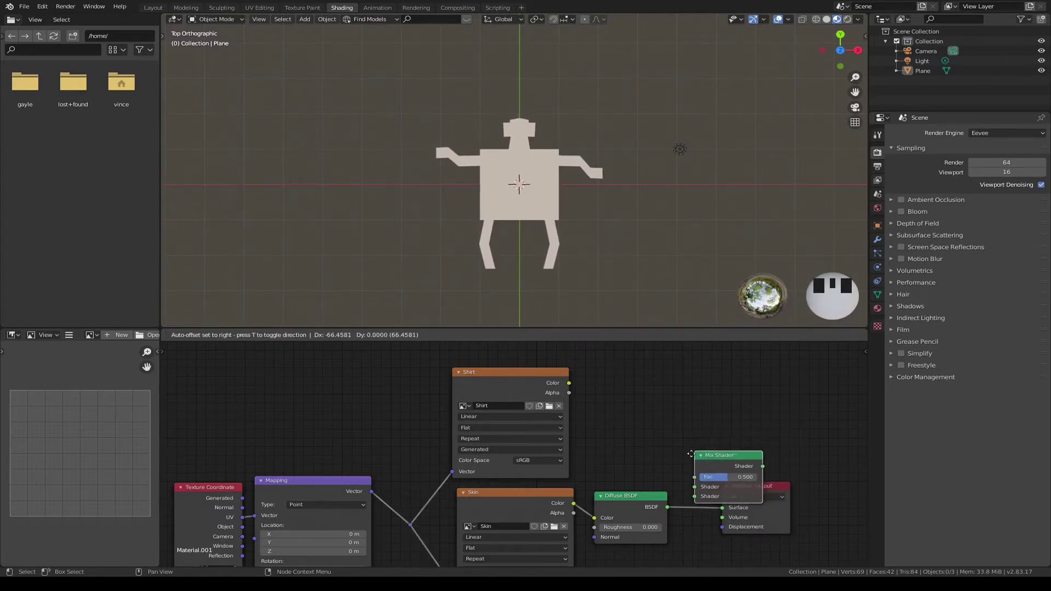
{"action": "left_click", "coordinate": [703, 465]}
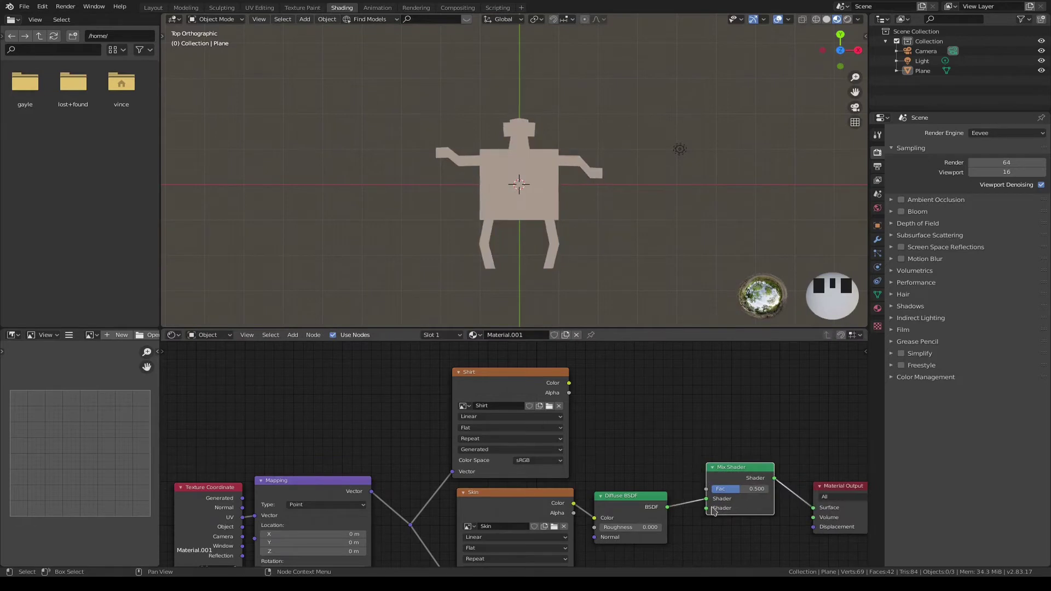
{"action": "mouse_move", "coordinate": [706, 509]}
{"action": "left_mouse_down"}
{"action": "mouse_move", "coordinate": [570, 378]}
{"action": "mouse_move", "coordinate": [707, 509]}
{"action": "left_mouse_up"}
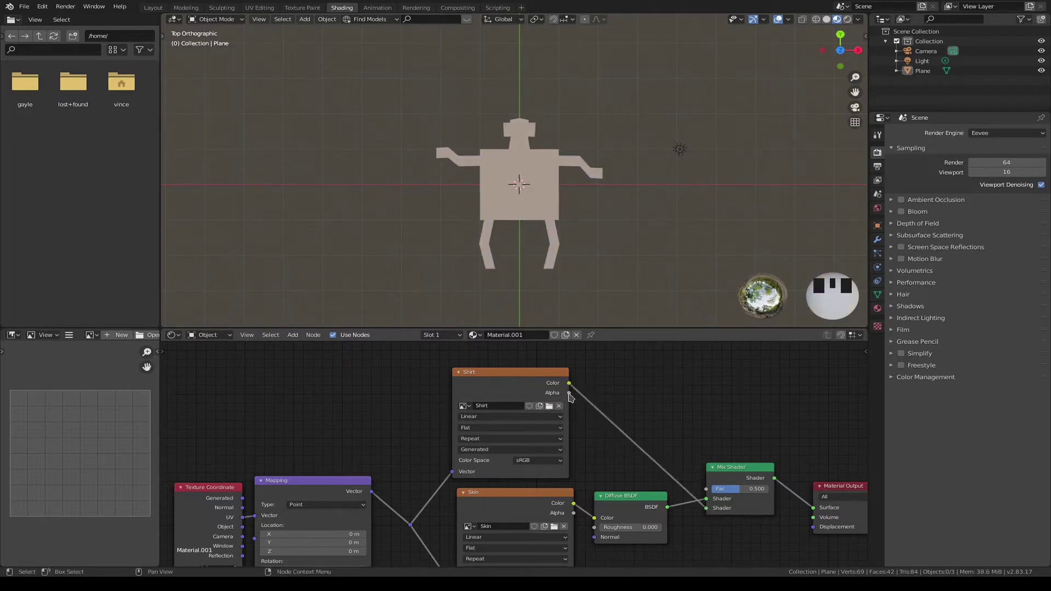
{"action": "left_click_drag", "start_coordinate": [569, 393], "coordinate": [695, 486]}
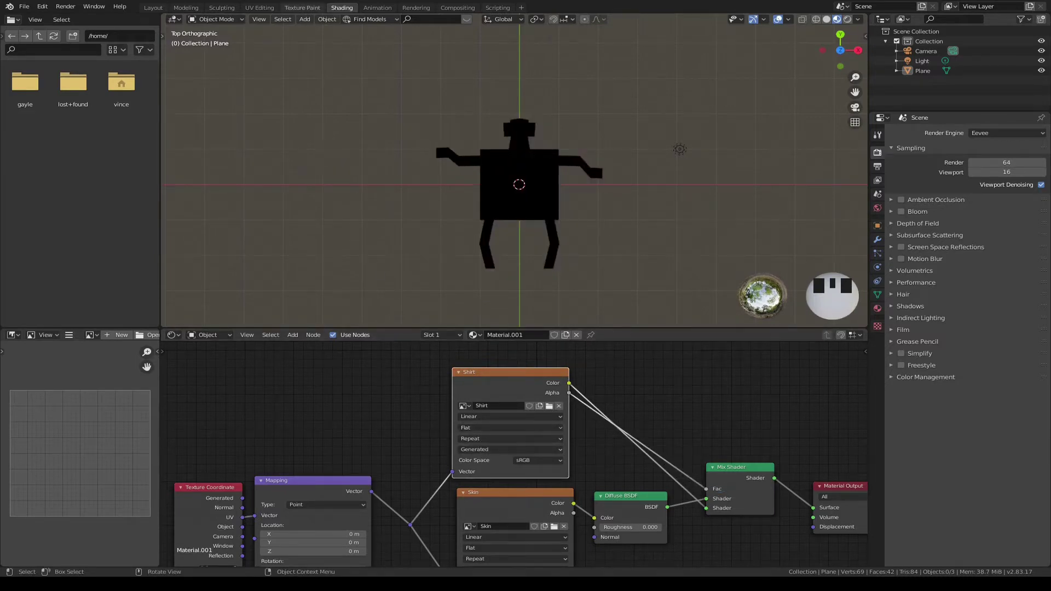
- In the Texture Paint workspace, view the figure from top and pick green as the paint colour
{"action": "left_click", "coordinate": [303, 8]}
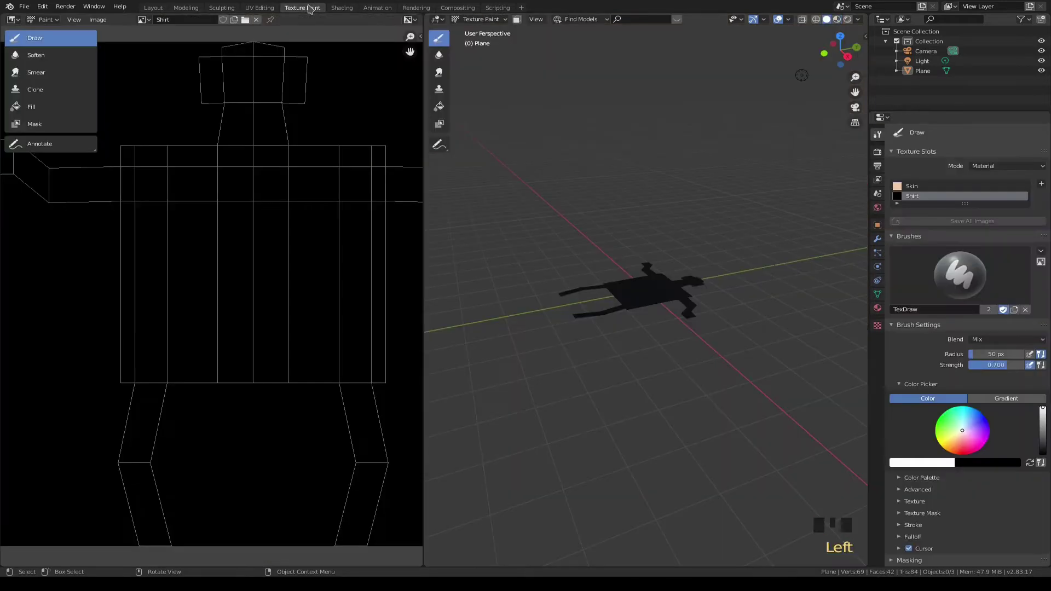
{"action": "key", "text": "KP_7"}
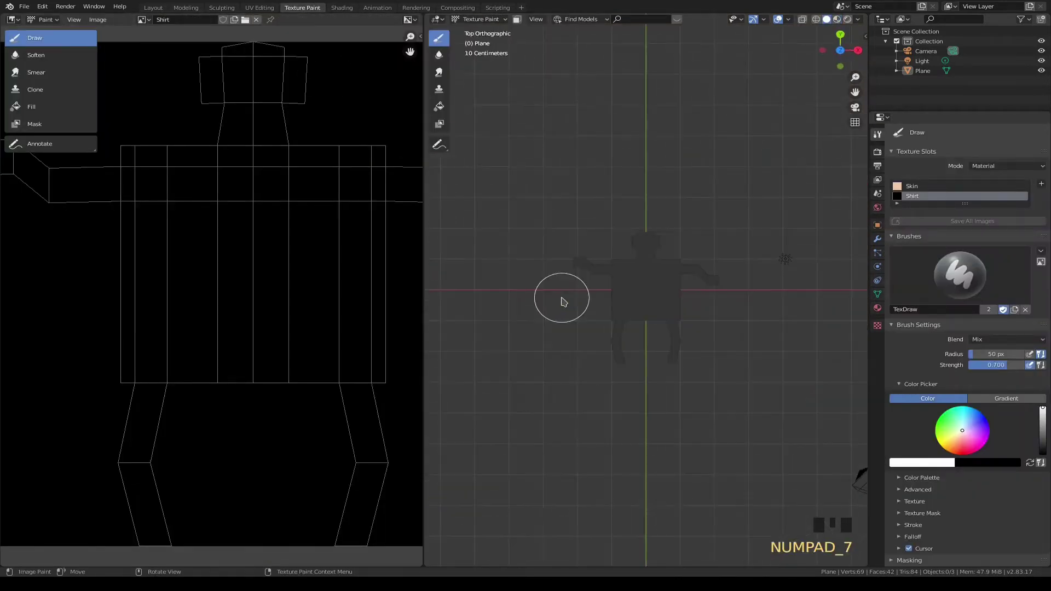
{"action": "scroll", "coordinate": [602, 323], "scroll_direction": "down", "scroll_amount": 2}
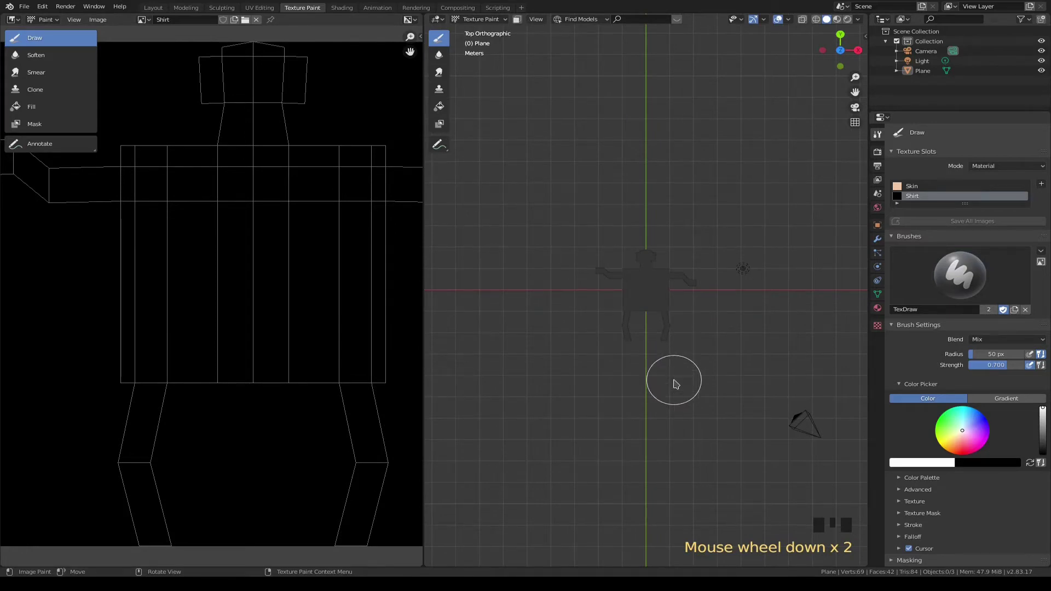
{"action": "left_click", "coordinate": [947, 421]}
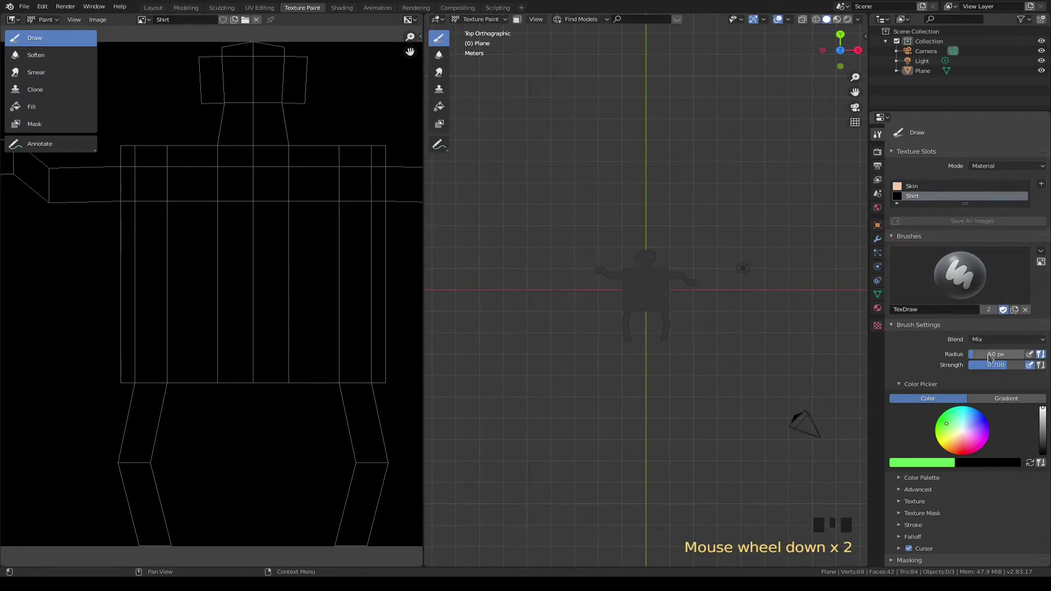
{"action": "left_click_drag", "start_coordinate": [1010, 365], "coordinate": [1023, 364]}
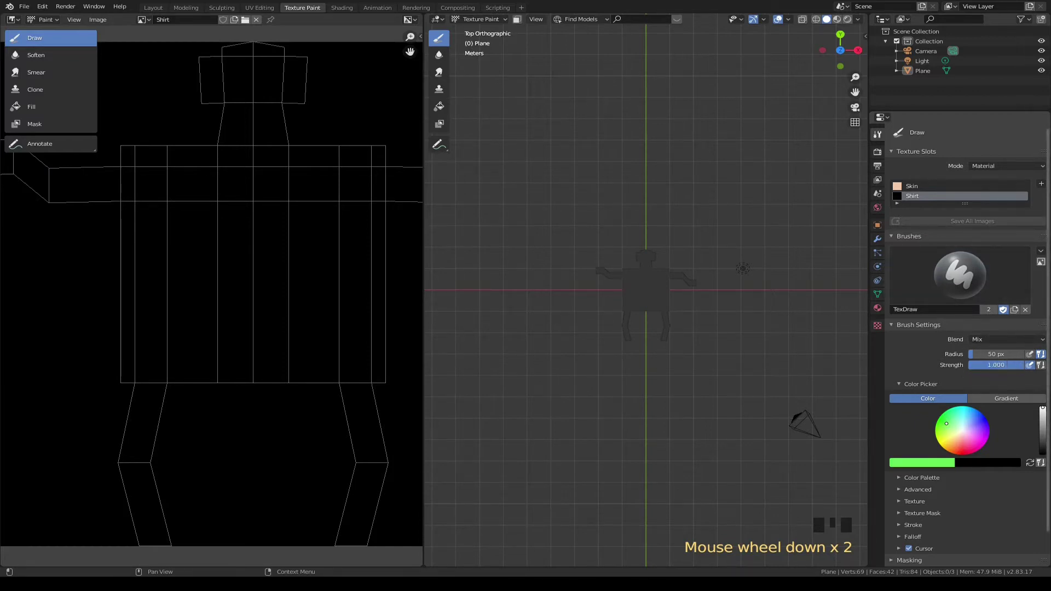
{"action": "scroll", "coordinate": [980, 394], "scroll_direction": "down", "scroll_amount": 2}
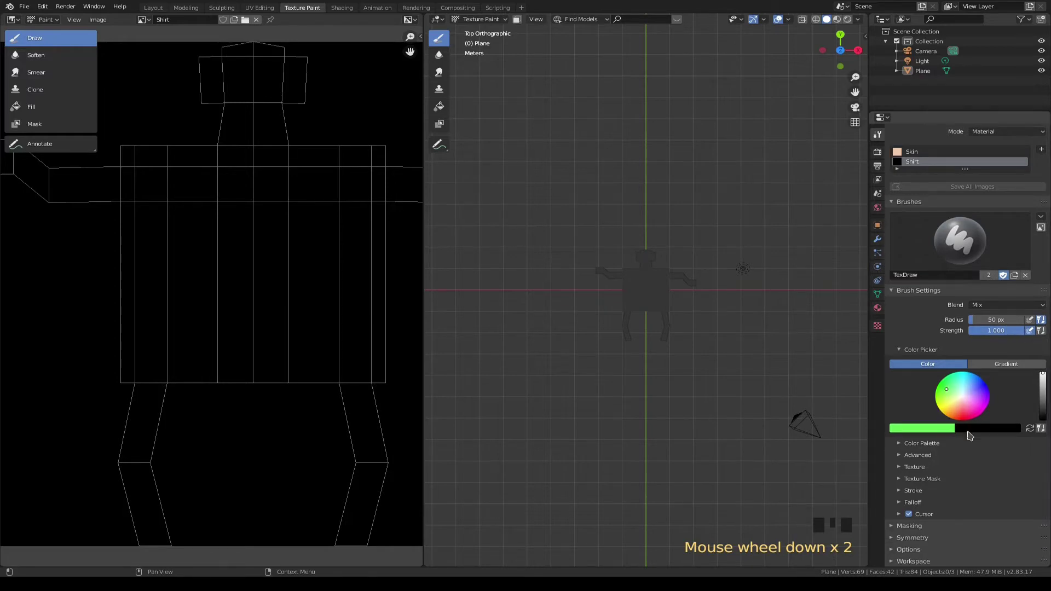
- Set the brush falloff to the flat, hard-edged Constant preset
{"action": "left_click", "coordinate": [911, 490]}
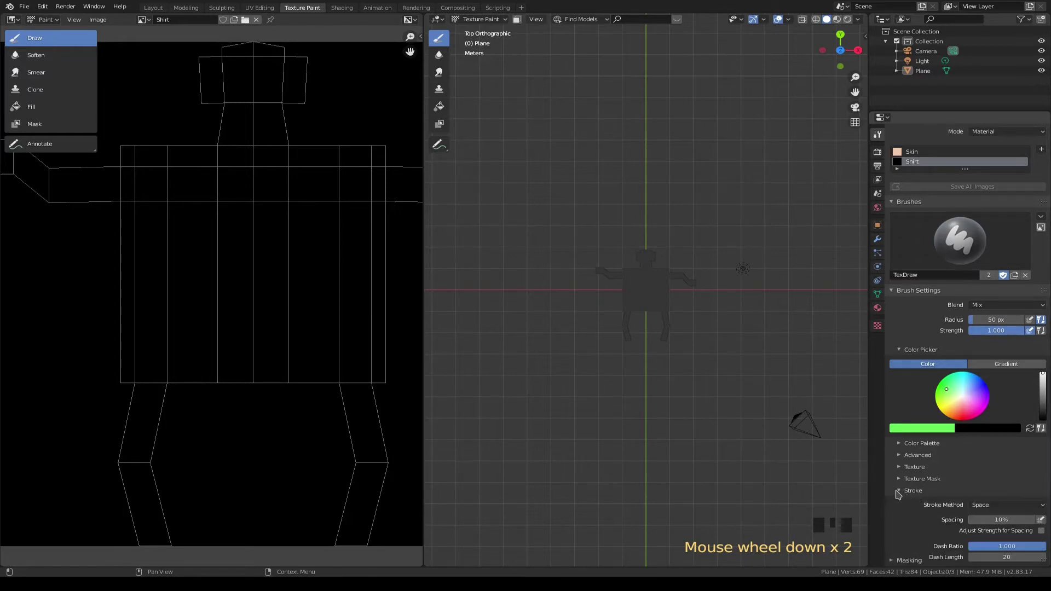
{"action": "scroll", "coordinate": [964, 476], "scroll_direction": "down", "scroll_amount": 2}
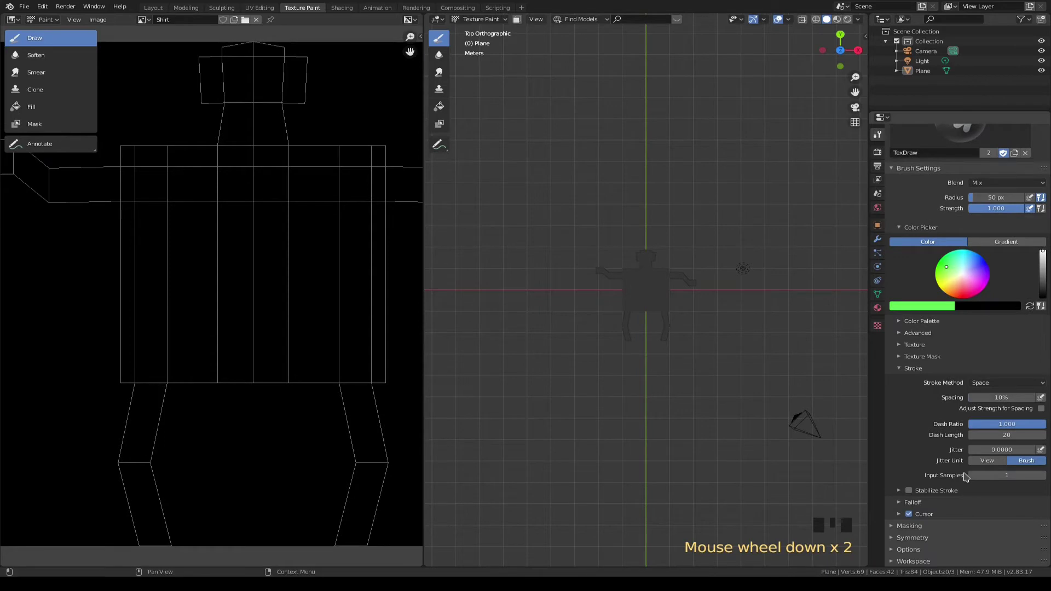
{"action": "left_click", "coordinate": [901, 368]}
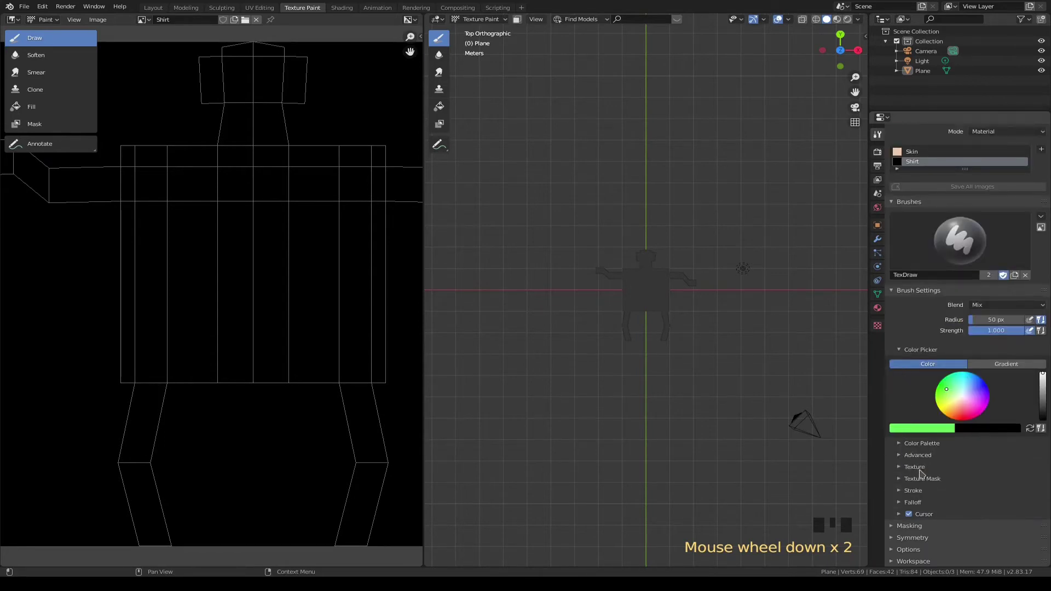
{"action": "left_click", "coordinate": [900, 503]}
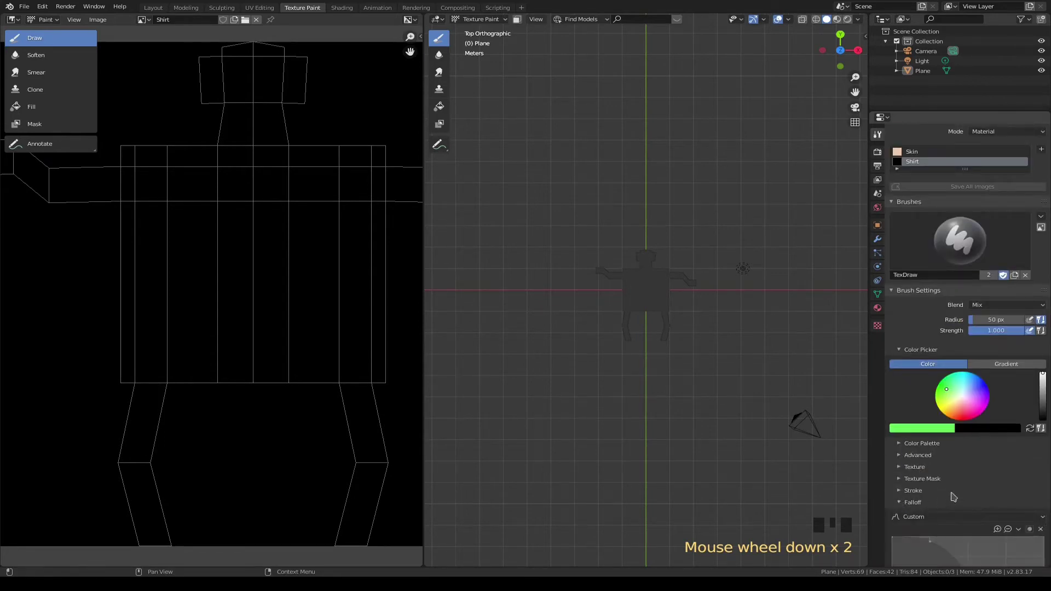
{"action": "scroll", "coordinate": [953, 495], "scroll_direction": "down", "scroll_amount": 2}
{"action": "left_click", "coordinate": [948, 487]}
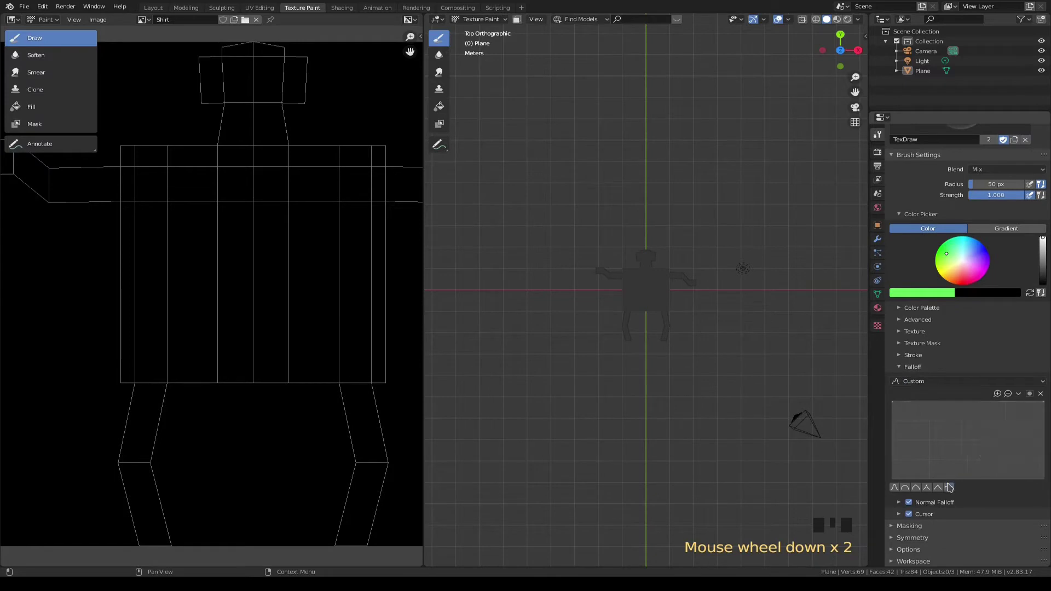
{"action": "scroll", "coordinate": [769, 448], "scroll_direction": "up", "scroll_amount": 6}
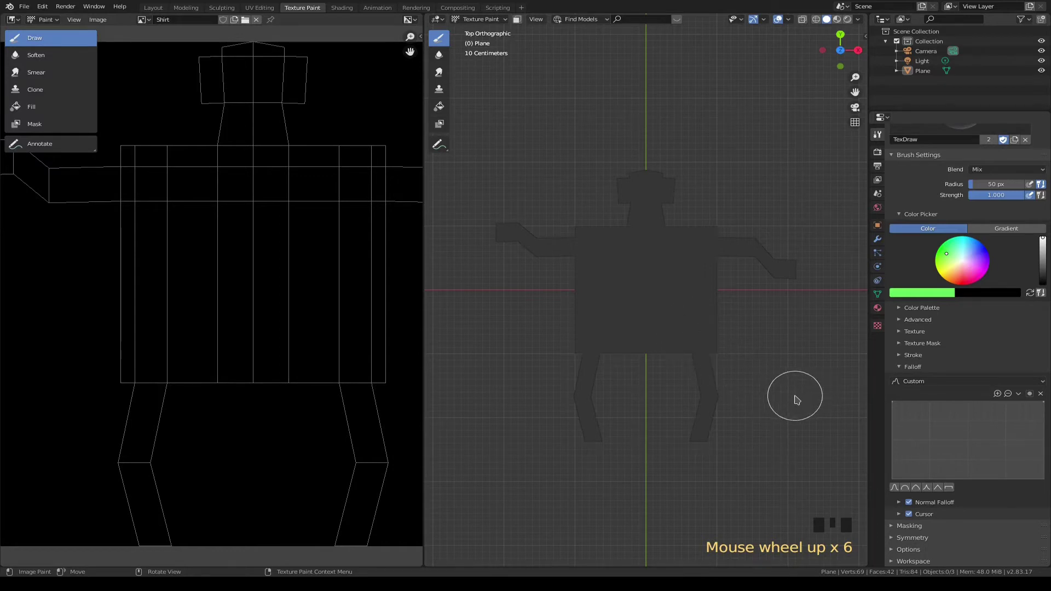
{"action": "left_click", "coordinate": [902, 367]}
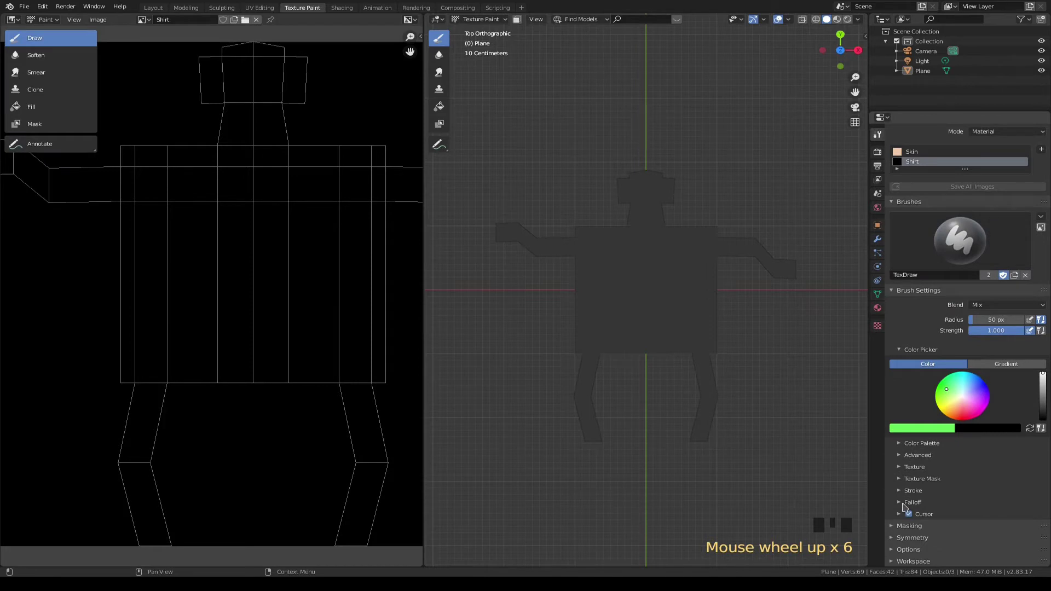
- Set the brush Stroke Method to Line and zoom in on the figure's shoulder
{"action": "left_click", "coordinate": [900, 491]}
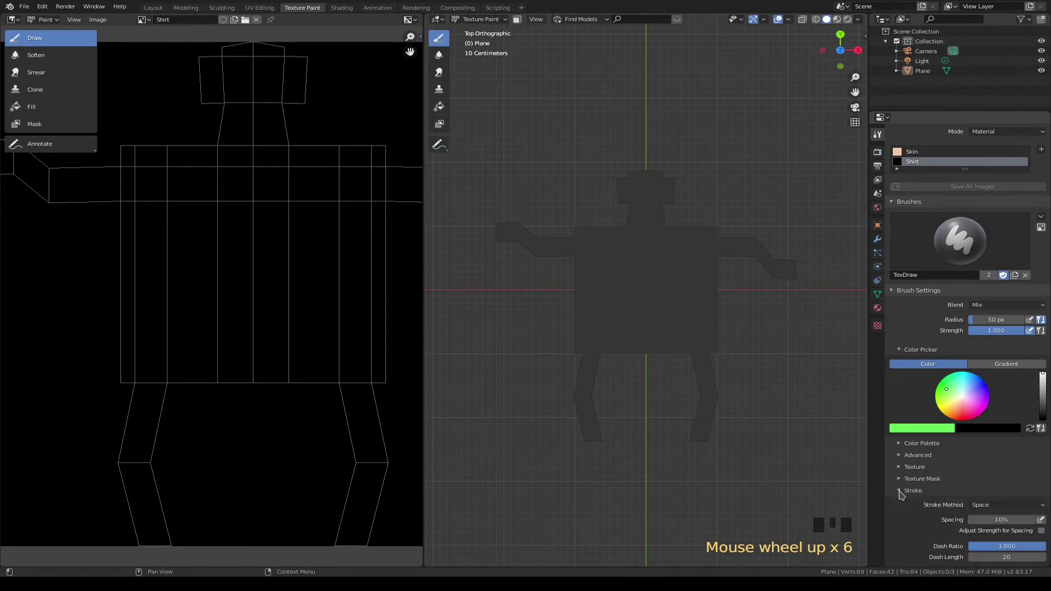
{"action": "left_click", "coordinate": [980, 508]}
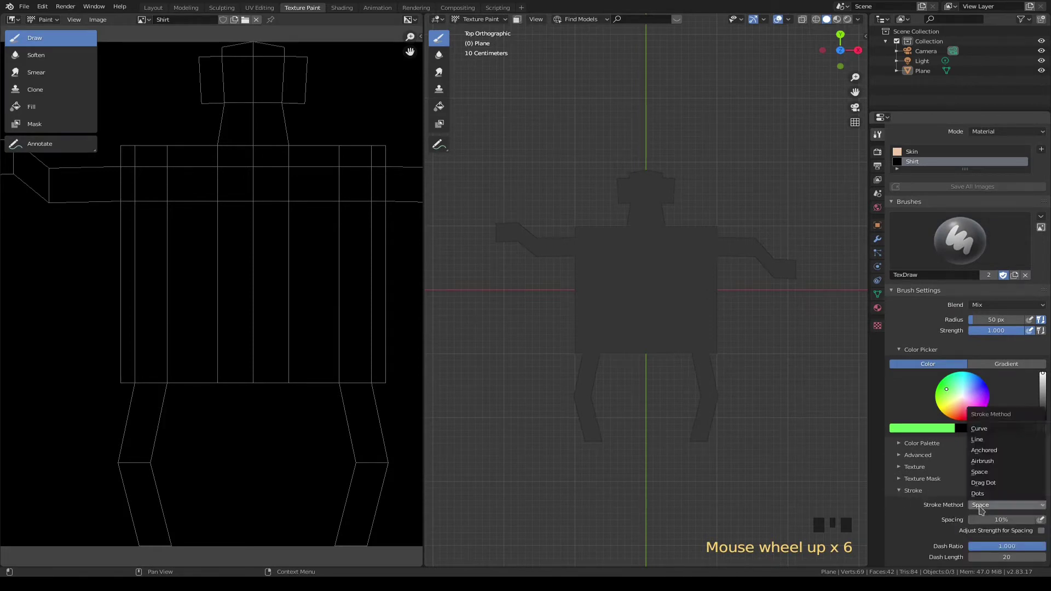
{"action": "left_click", "coordinate": [980, 440]}
{"action": "scroll", "coordinate": [756, 340], "scroll_direction": "up", "scroll_amount": 3}
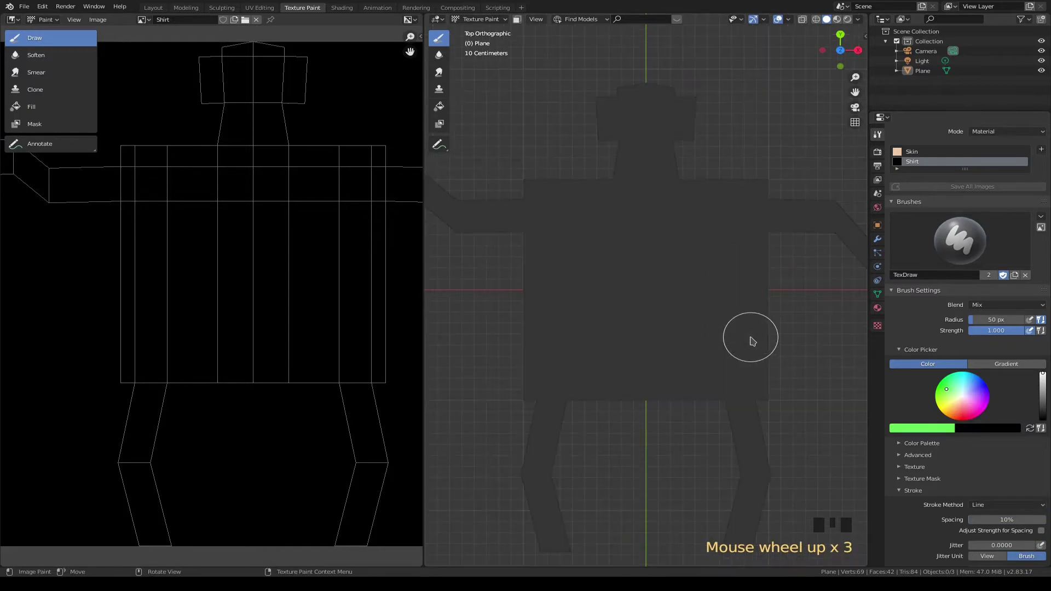
{"action": "middle_click_drag", "start_coordinate": [750, 340], "coordinate": [635, 425], "text": "shift"}
{"action": "scroll", "coordinate": [647, 416], "scroll_direction": "up", "scroll_amount": 3}
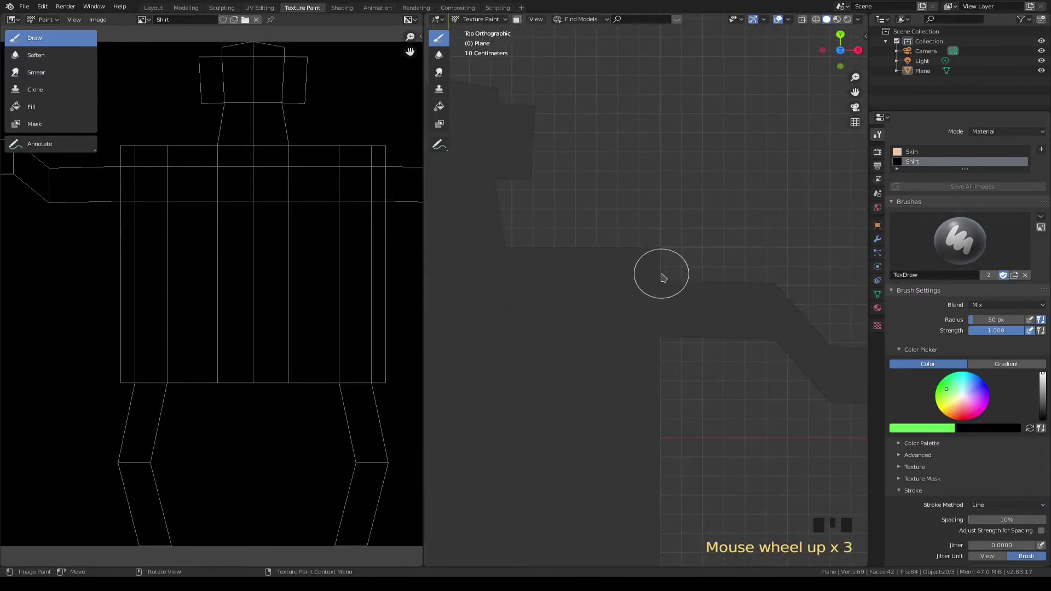
- Paint straight green cuffs across both sleeves
{"action": "left_click_drag", "start_coordinate": [661, 273], "coordinate": [661, 347]}
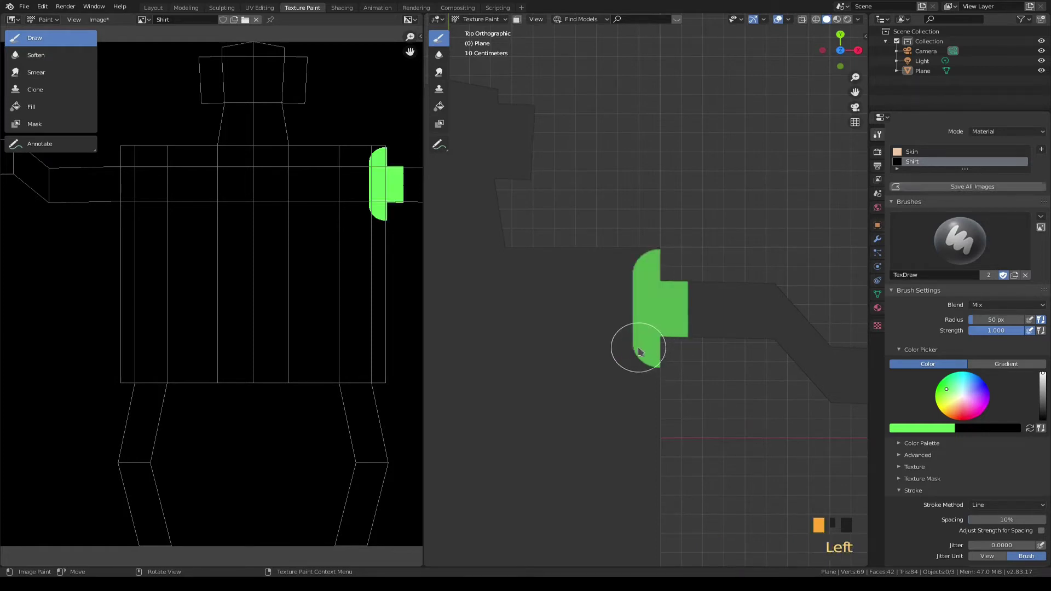
{"action": "scroll", "coordinate": [605, 347], "scroll_direction": "down", "scroll_amount": 3}
{"action": "scroll", "coordinate": [550, 353], "scroll_direction": "up", "scroll_amount": 1}
{"action": "middle_click_drag", "start_coordinate": [550, 354], "coordinate": [708, 371], "text": "shift"}
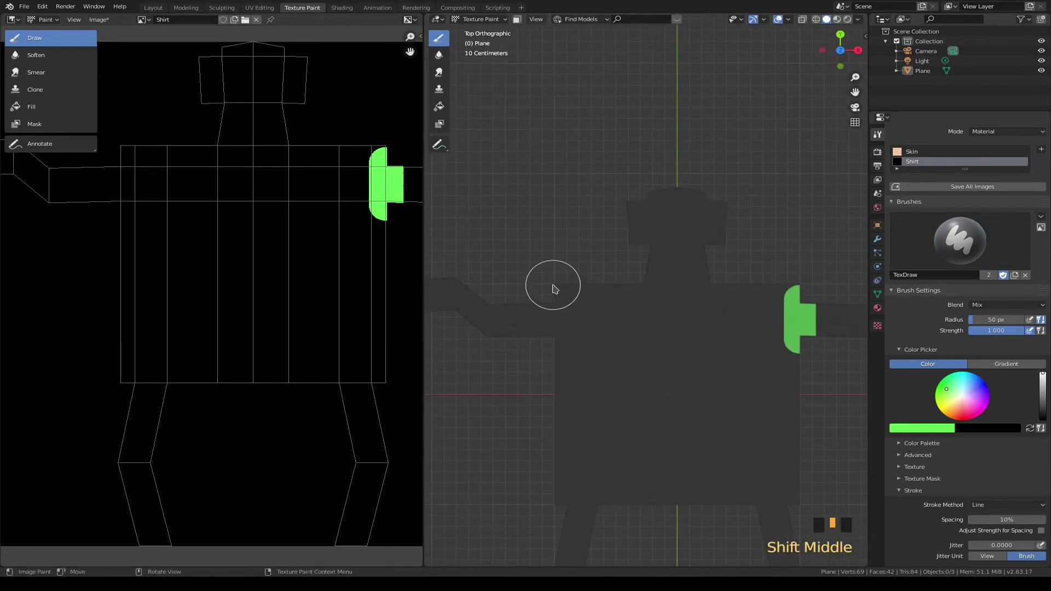
{"action": "left_click_drag", "start_coordinate": [555, 284], "coordinate": [555, 348]}
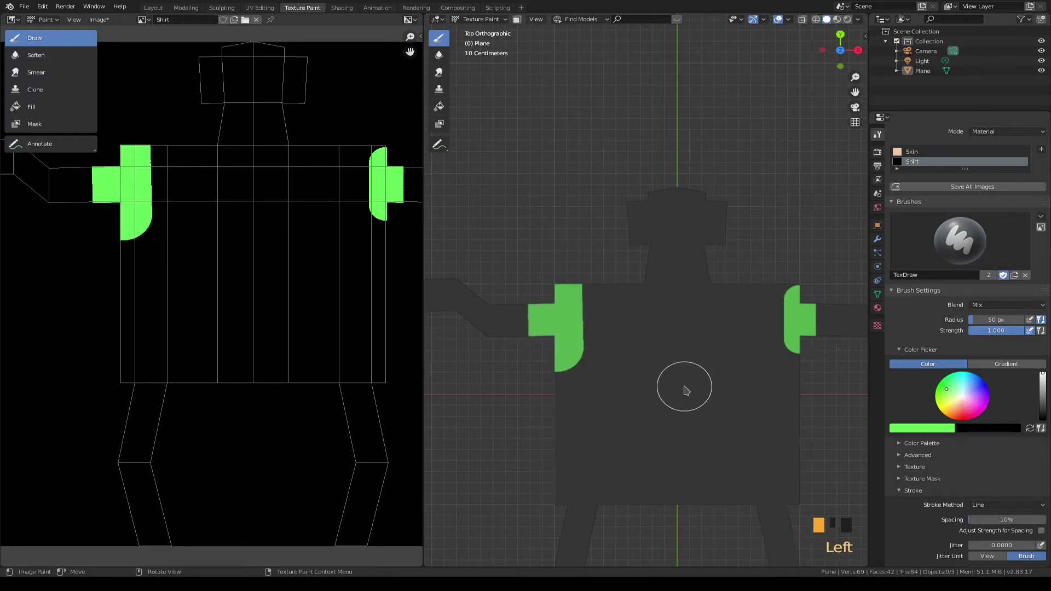
- Reduce the brush radius to 28 px and paint the two arms of the V collar
{"action": "key", "text": "f"}
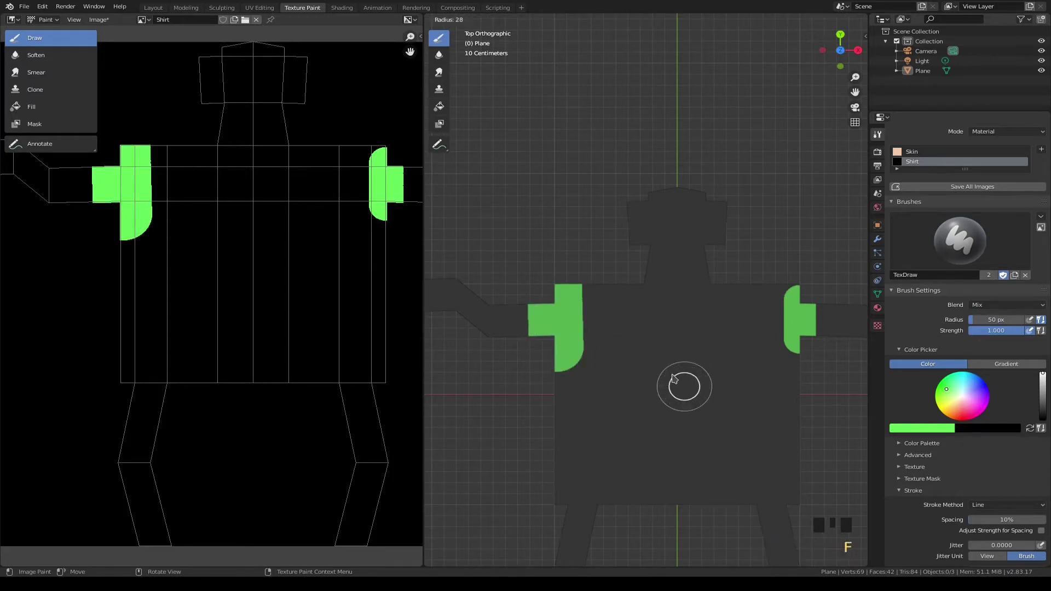
{"action": "left_click", "coordinate": [673, 377]}
{"action": "scroll", "coordinate": [626, 295], "scroll_direction": "up", "scroll_amount": 2}
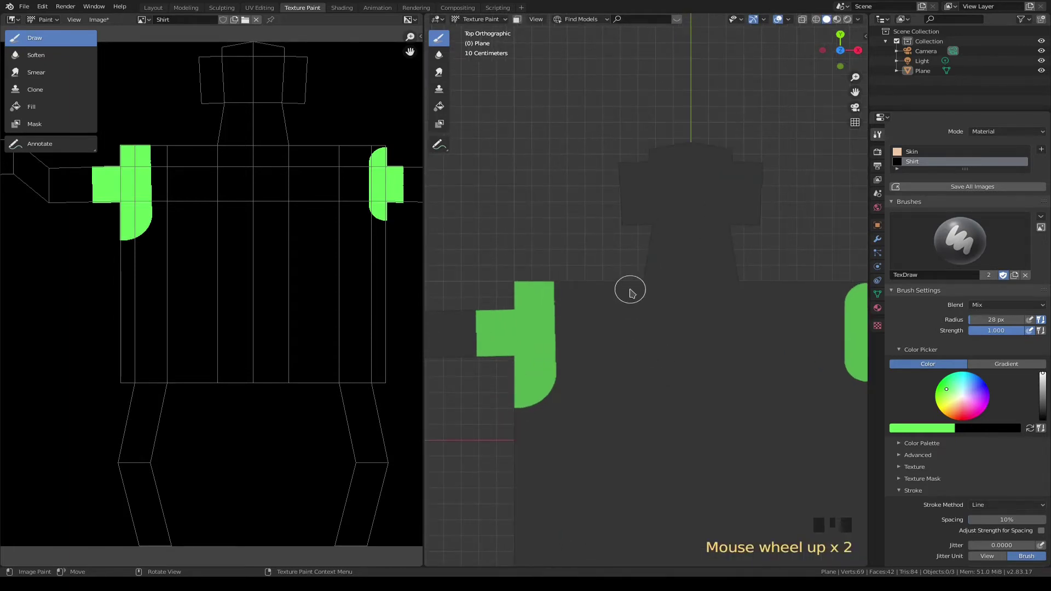
{"action": "left_click_drag", "start_coordinate": [630, 293], "coordinate": [707, 345]}
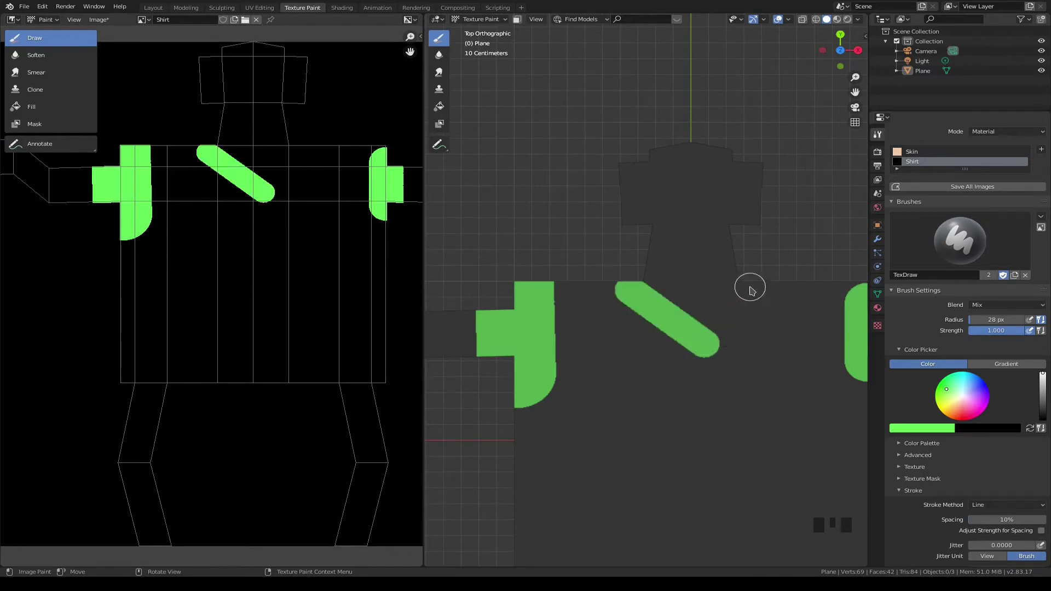
{"action": "left_click_drag", "start_coordinate": [750, 292], "coordinate": [709, 352]}
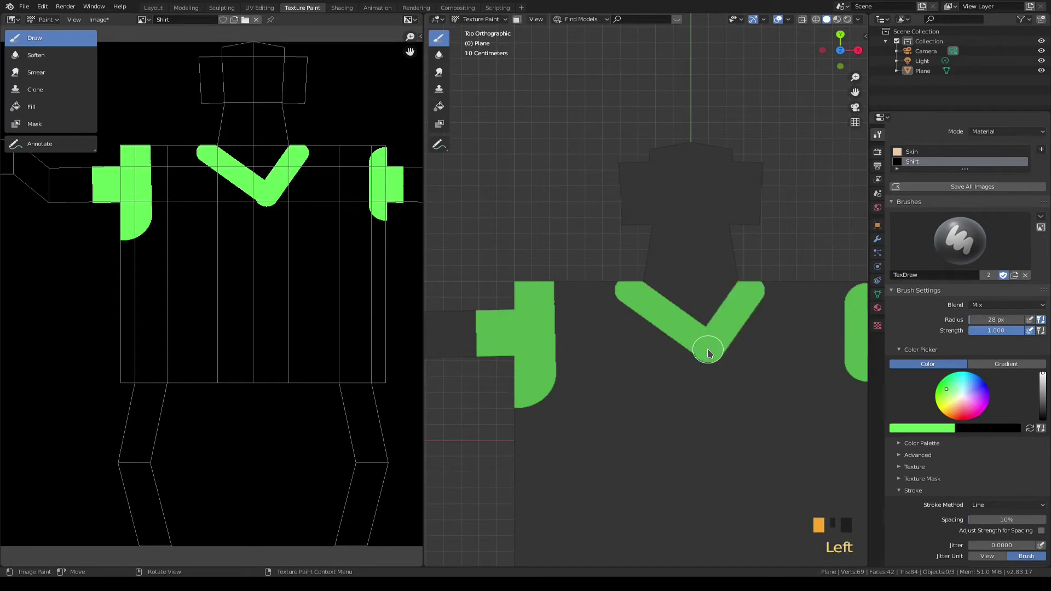
- Paint a wide straight green band across the middle of the shirt
{"action": "scroll", "coordinate": [690, 345], "scroll_direction": "down", "scroll_amount": 3}
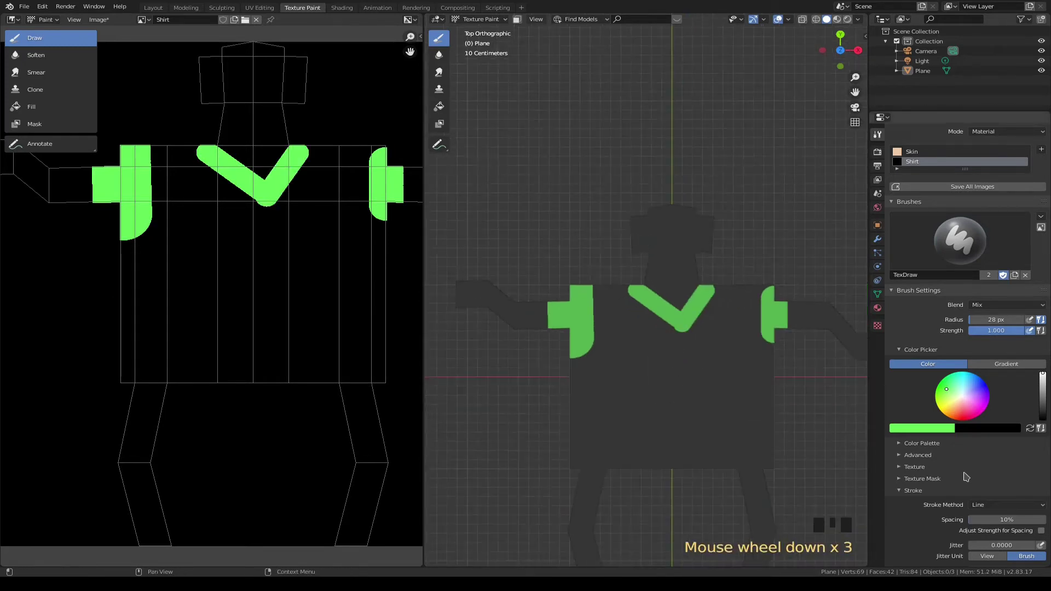
{"action": "scroll", "coordinate": [725, 468], "scroll_direction": "down", "scroll_amount": 2}
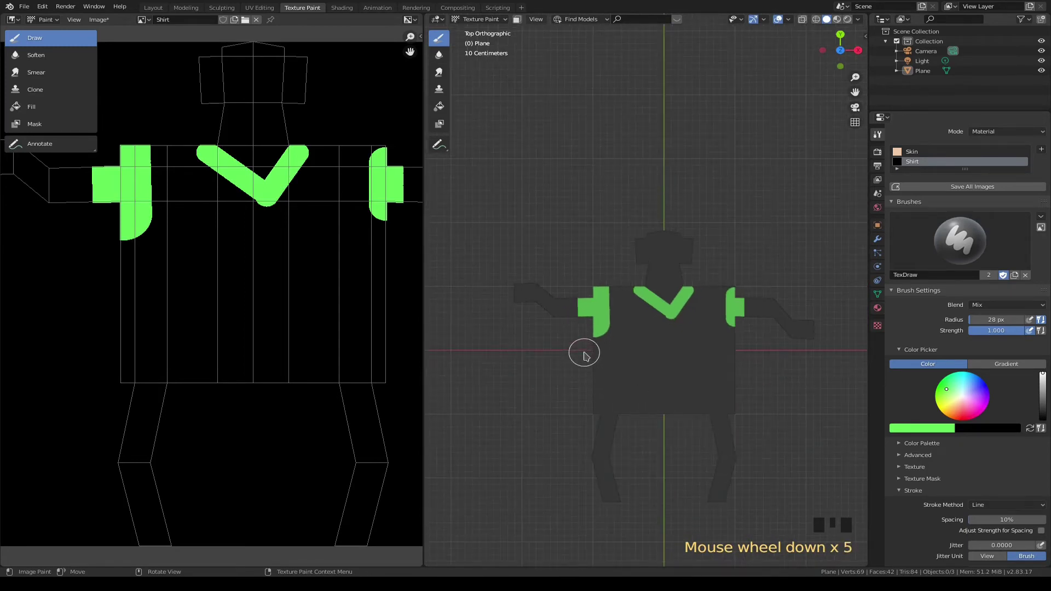
{"action": "left_click_drag", "start_coordinate": [584, 354], "coordinate": [750, 356]}
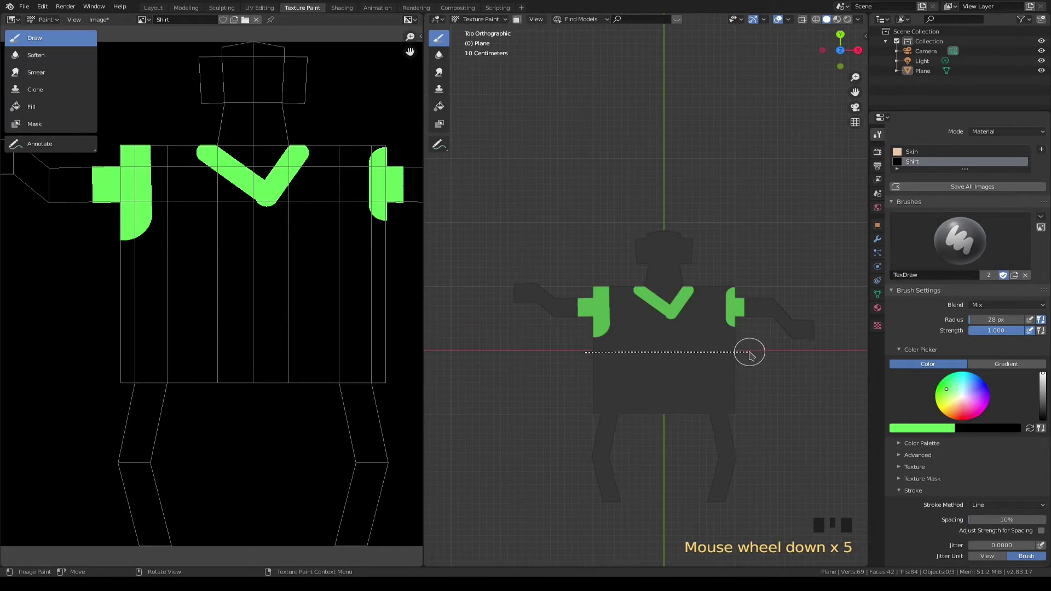
{"action": "left_click_drag", "start_coordinate": [749, 355], "coordinate": [749, 355]}
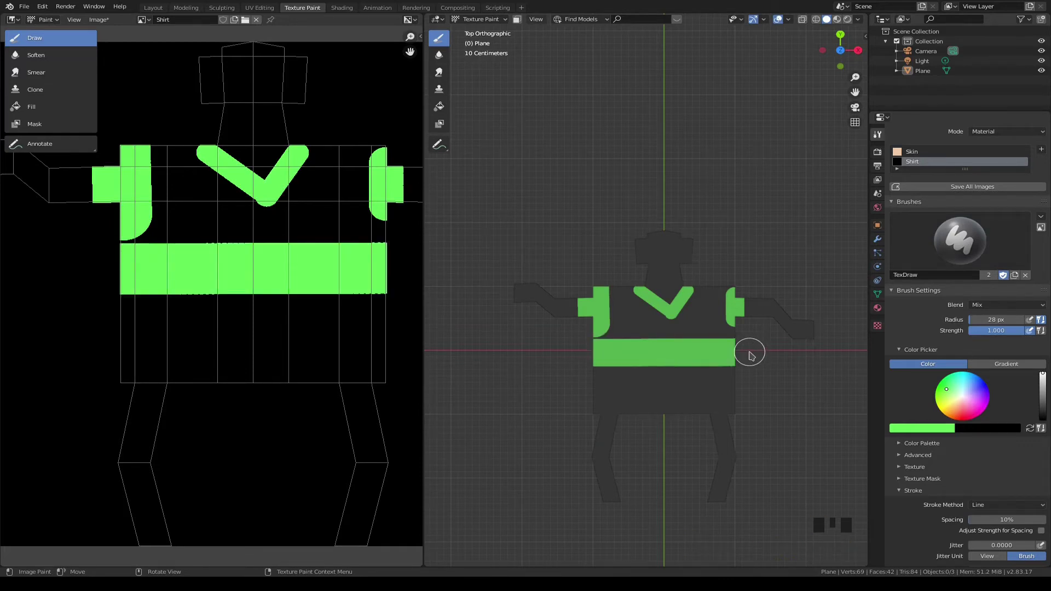
{"action": "scroll", "coordinate": [973, 474], "scroll_direction": "down", "scroll_amount": 1}
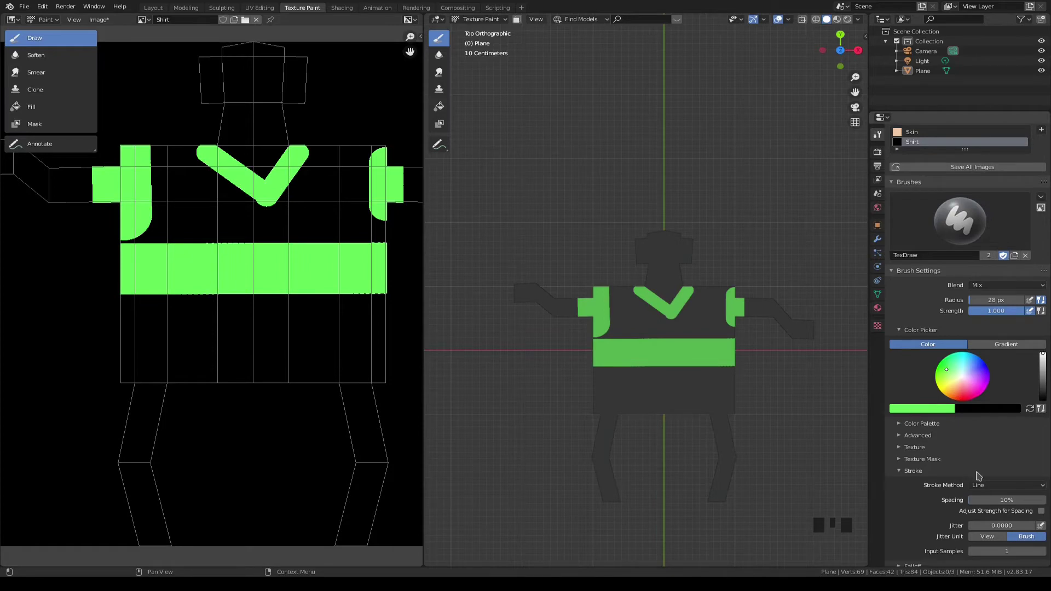
{"action": "left_click", "coordinate": [1006, 486]}
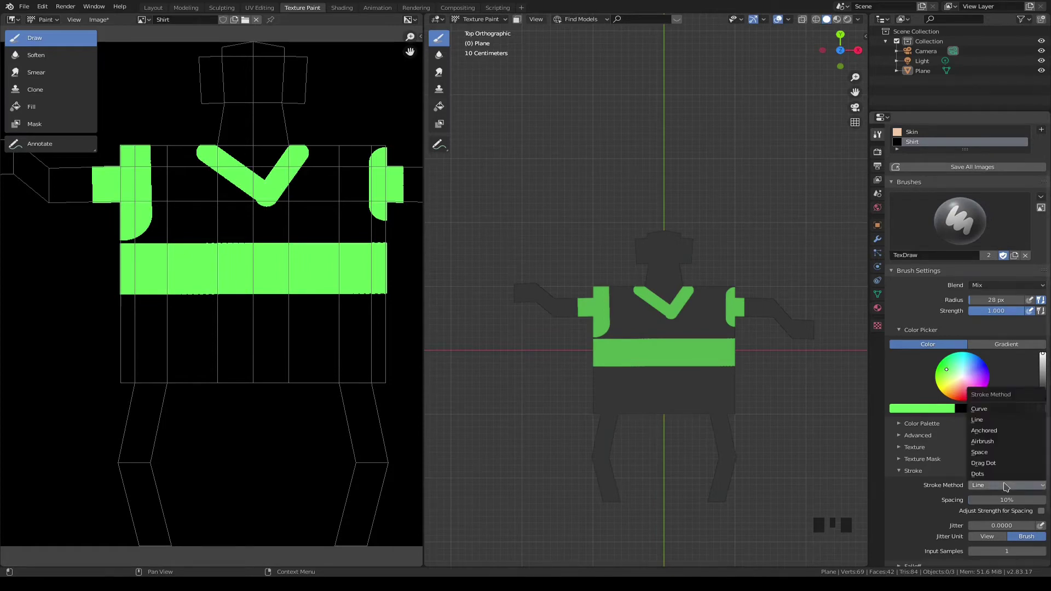
- With the Space stroke method, fill the shirt green around the V-neck, then review it in Shading
{"action": "left_click", "coordinate": [995, 453]}
{"action": "mouse_move", "coordinate": [698, 324]}
{"action": "left_mouse_down"}
{"action": "mouse_move", "coordinate": [718, 284]}
{"action": "mouse_move", "coordinate": [723, 345]}
{"action": "mouse_move", "coordinate": [705, 293]}
{"action": "mouse_move", "coordinate": [680, 318]}
{"action": "mouse_move", "coordinate": [701, 341]}
{"action": "mouse_move", "coordinate": [670, 331]}
{"action": "mouse_move", "coordinate": [624, 287]}
{"action": "mouse_move", "coordinate": [611, 326]}
{"action": "mouse_move", "coordinate": [636, 337]}
{"action": "mouse_move", "coordinate": [627, 359]}
{"action": "mouse_move", "coordinate": [606, 296]}
{"action": "mouse_move", "coordinate": [576, 358]}
{"action": "mouse_move", "coordinate": [769, 359]}
{"action": "mouse_move", "coordinate": [758, 282]}
{"action": "mouse_move", "coordinate": [727, 301]}
{"action": "mouse_move", "coordinate": [737, 354]}
{"action": "mouse_move", "coordinate": [654, 342]}
{"action": "mouse_move", "coordinate": [647, 319]}
{"action": "mouse_move", "coordinate": [716, 302]}
{"action": "left_mouse_up"}
{"action": "scroll", "coordinate": [624, 324], "scroll_direction": "up", "scroll_amount": 2}
{"action": "key", "text": "ctrl+z"}
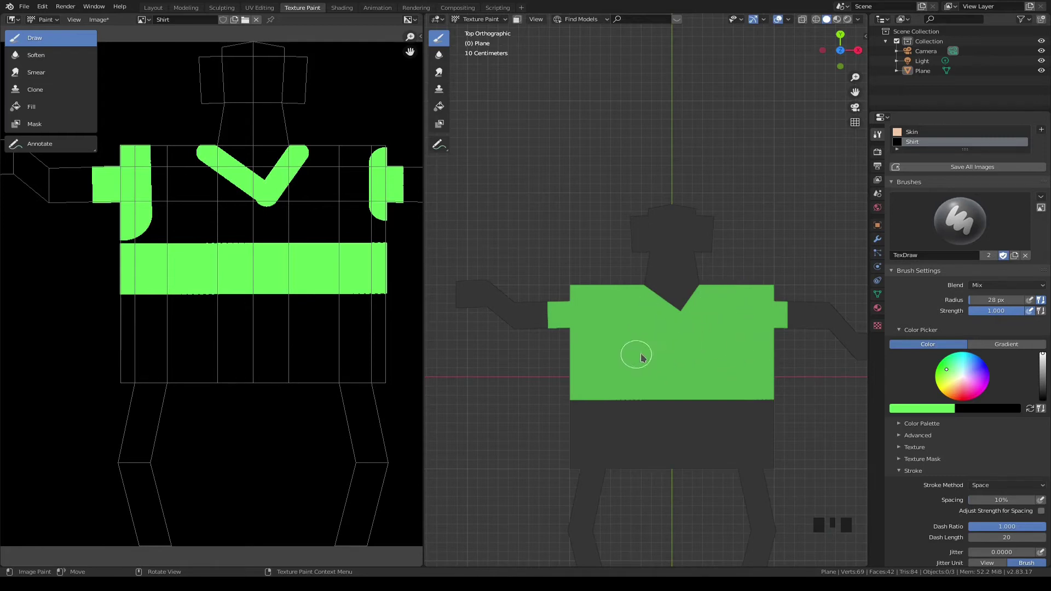
{"action": "scroll", "coordinate": [684, 342], "scroll_direction": "down", "scroll_amount": 5}
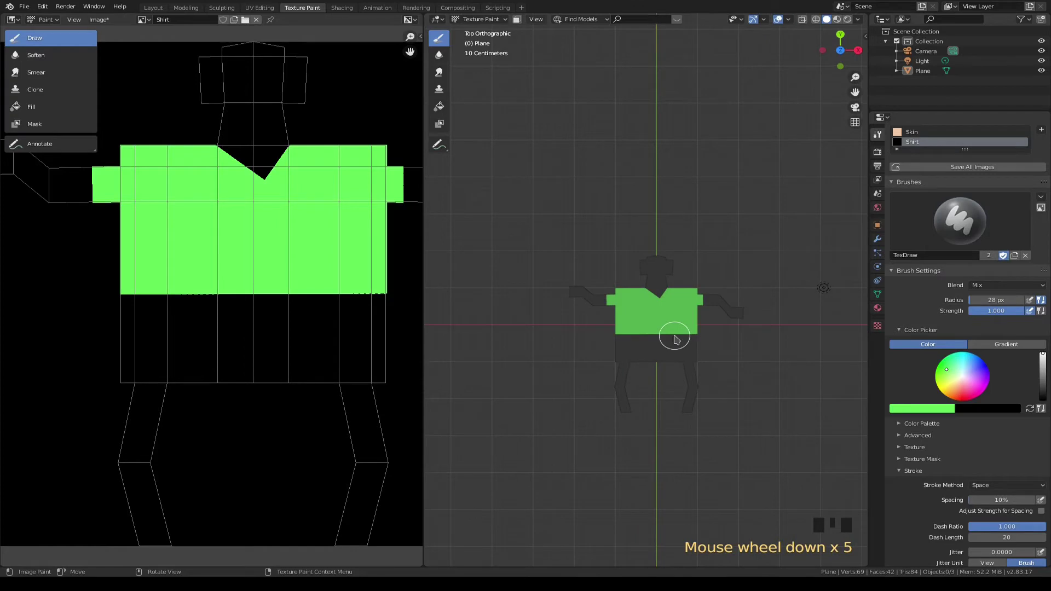
{"action": "left_click", "coordinate": [340, 7]}
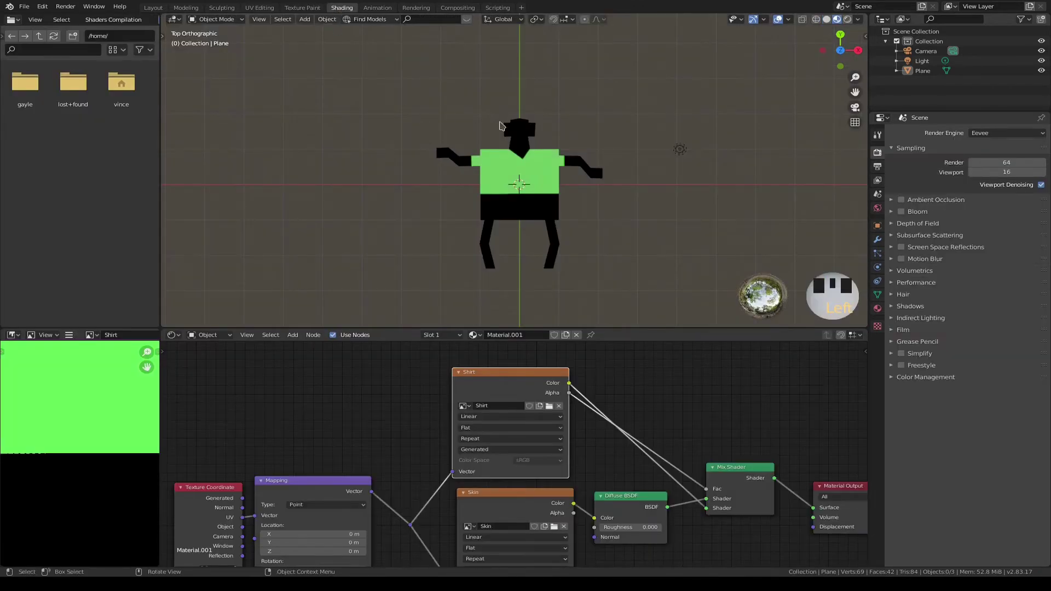
- Set the brush blend to Erase Alpha and erase the paint from the pants and legs
{"action": "left_click", "coordinate": [313, 8]}
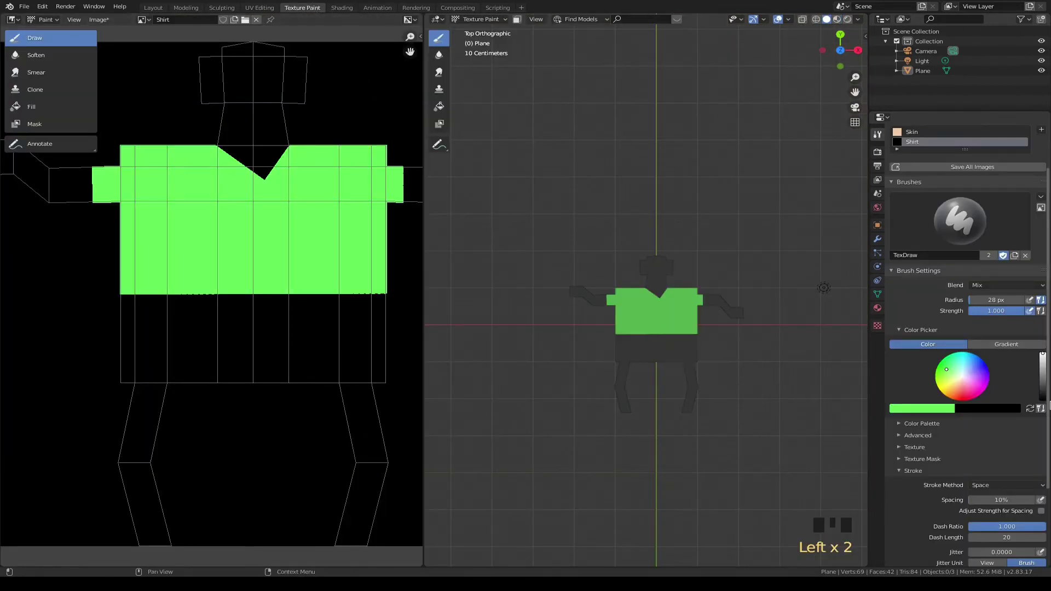
{"action": "left_click", "coordinate": [1012, 288]}
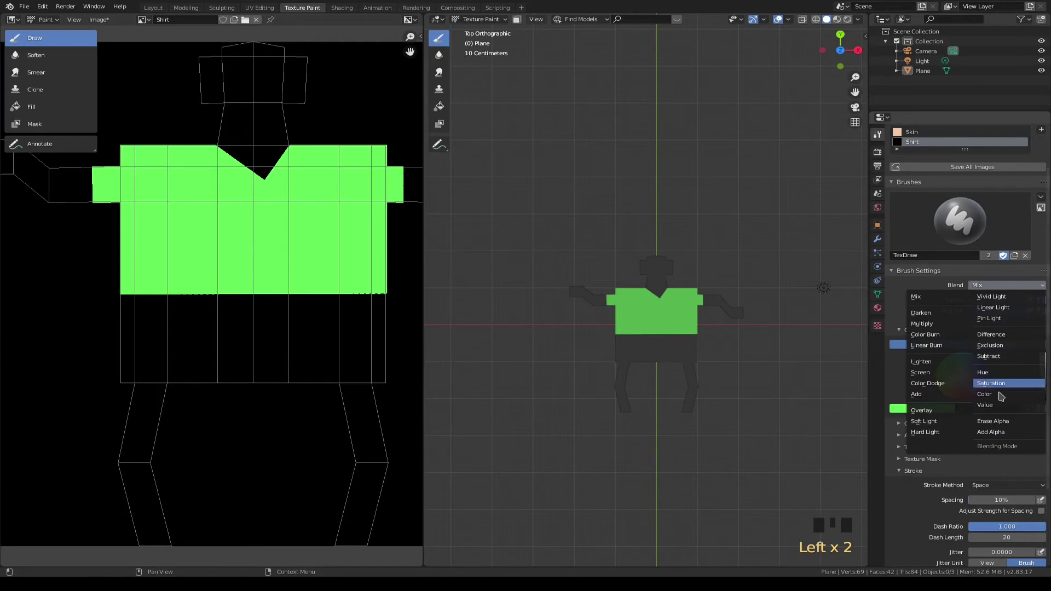
{"action": "left_click", "coordinate": [999, 425]}
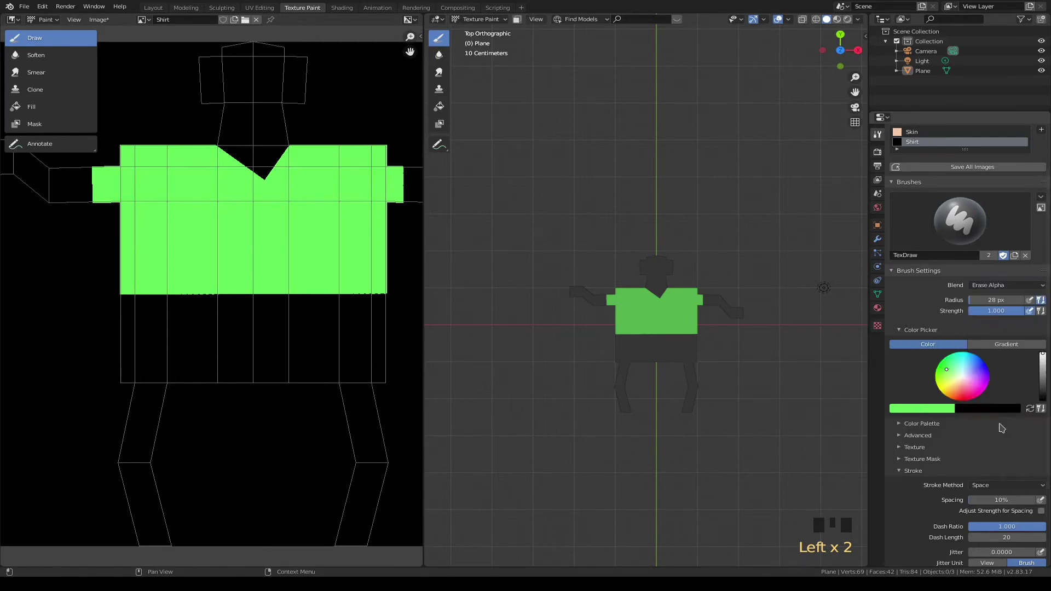
{"action": "scroll", "coordinate": [736, 408], "scroll_direction": "up", "scroll_amount": 3}
{"action": "mouse_move", "coordinate": [736, 408]}
{"action": "left_mouse_down"}
{"action": "mouse_move", "coordinate": [582, 404]}
{"action": "mouse_move", "coordinate": [733, 526]}
{"action": "left_mouse_up"}
{"action": "mouse_move", "coordinate": [621, 437]}
{"action": "left_mouse_down"}
{"action": "mouse_move", "coordinate": [620, 498]}
{"action": "mouse_move", "coordinate": [601, 521]}
{"action": "mouse_move", "coordinate": [584, 380]}
{"action": "mouse_move", "coordinate": [729, 377]}
{"action": "mouse_move", "coordinate": [725, 388]}
{"action": "mouse_move", "coordinate": [695, 387]}
{"action": "left_mouse_up"}
- Erase the shirt paint from both arms, the head and around the neck
{"action": "mouse_move", "coordinate": [760, 289]}
{"action": "left_mouse_down"}
{"action": "mouse_move", "coordinate": [762, 323]}
{"action": "mouse_move", "coordinate": [758, 306]}
{"action": "mouse_move", "coordinate": [808, 332]}
{"action": "left_mouse_up"}
{"action": "left_click_drag", "start_coordinate": [557, 284], "coordinate": [572, 315]}
{"action": "left_click_drag", "start_coordinate": [534, 306], "coordinate": [546, 331]}
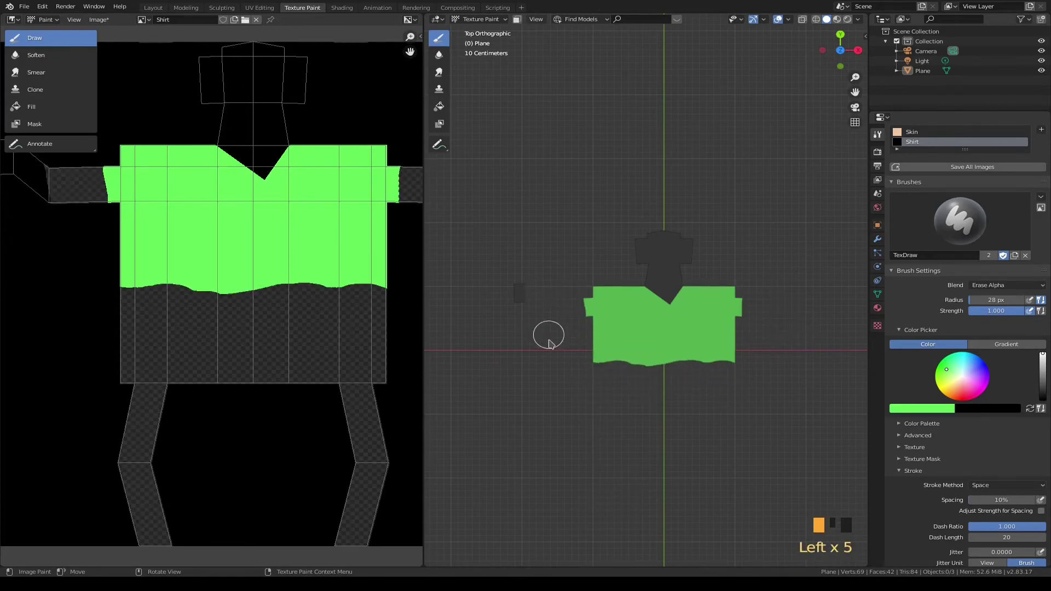
{"action": "mouse_move", "coordinate": [679, 241]}
{"action": "left_mouse_down"}
{"action": "mouse_move", "coordinate": [694, 241]}
{"action": "mouse_move", "coordinate": [657, 271]}
{"action": "left_mouse_up"}
{"action": "scroll", "coordinate": [652, 268], "scroll_direction": "up", "scroll_amount": 3}
{"action": "scroll", "coordinate": [652, 269], "scroll_direction": "up", "scroll_amount": 4}
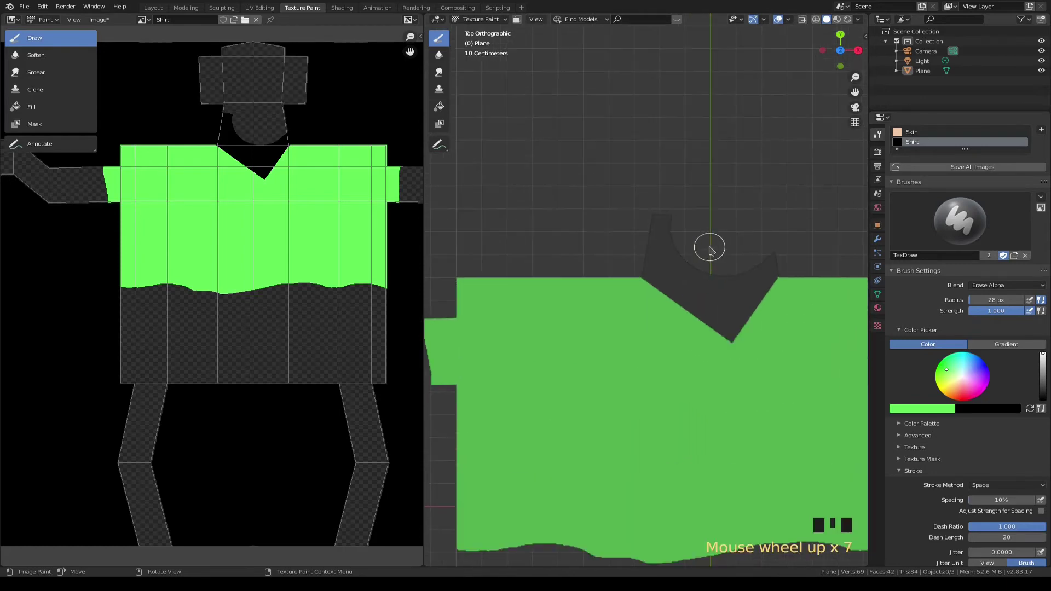
- With a smaller brush and Line strokes, trim straight V-neck edges, then return to Space strokes
{"action": "key", "text": "f"}
{"action": "left_click", "coordinate": [757, 293]}
{"action": "scroll", "coordinate": [963, 383], "scroll_direction": "down", "scroll_amount": 2}
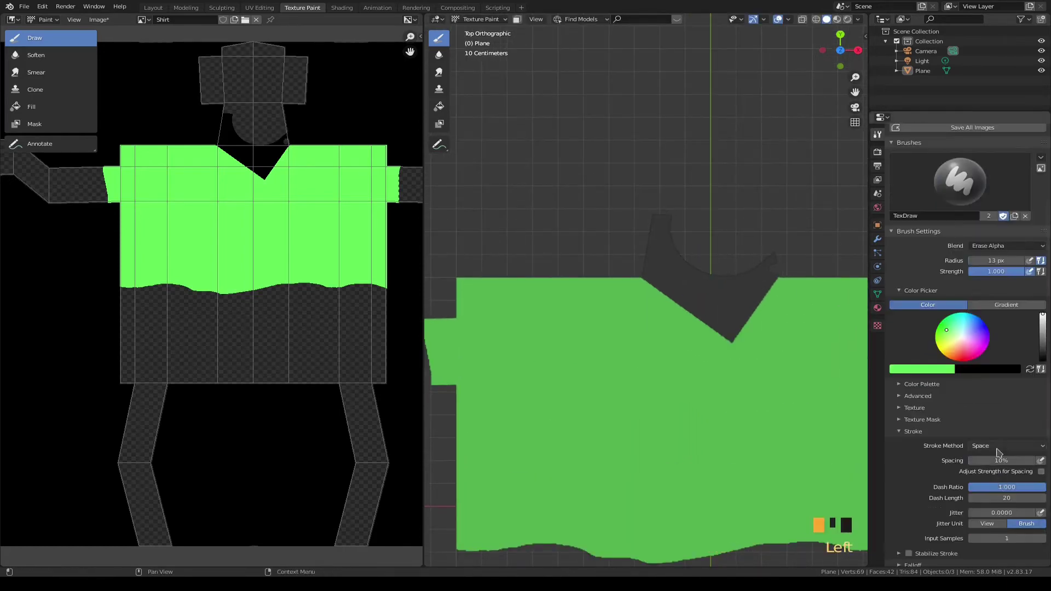
{"action": "left_click", "coordinate": [1007, 446]}
{"action": "left_click", "coordinate": [1007, 492]}
{"action": "left_click_drag", "start_coordinate": [728, 332], "coordinate": [719, 333]}
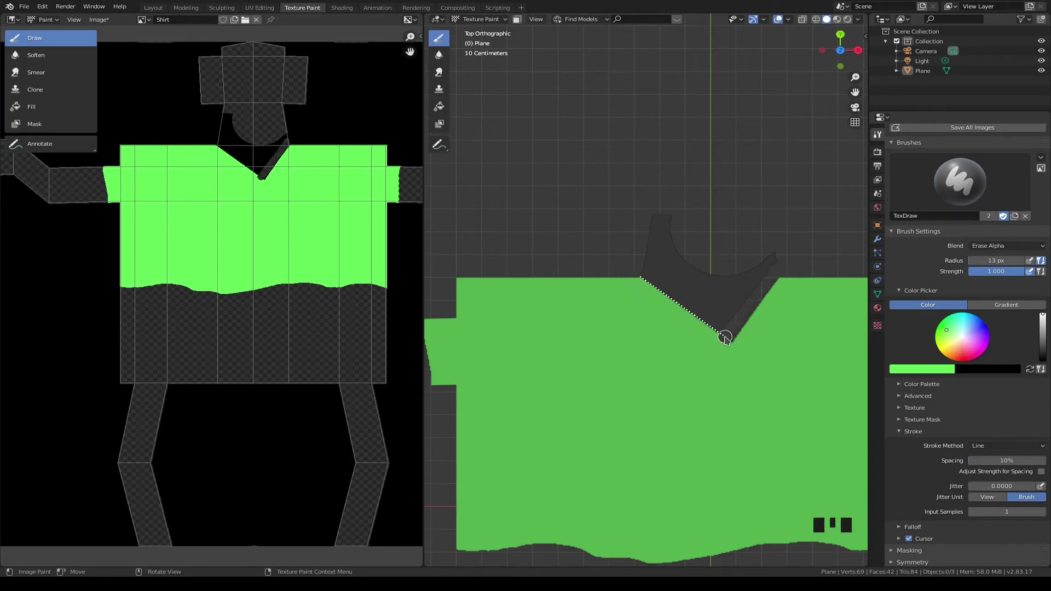
{"action": "left_click", "coordinate": [1007, 445]}
{"action": "left_click", "coordinate": [1007, 471]}
- Erase the dark collar area above the V with a 51 px brush
{"action": "key", "text": "f"}
{"action": "left_click", "coordinate": [769, 257]}
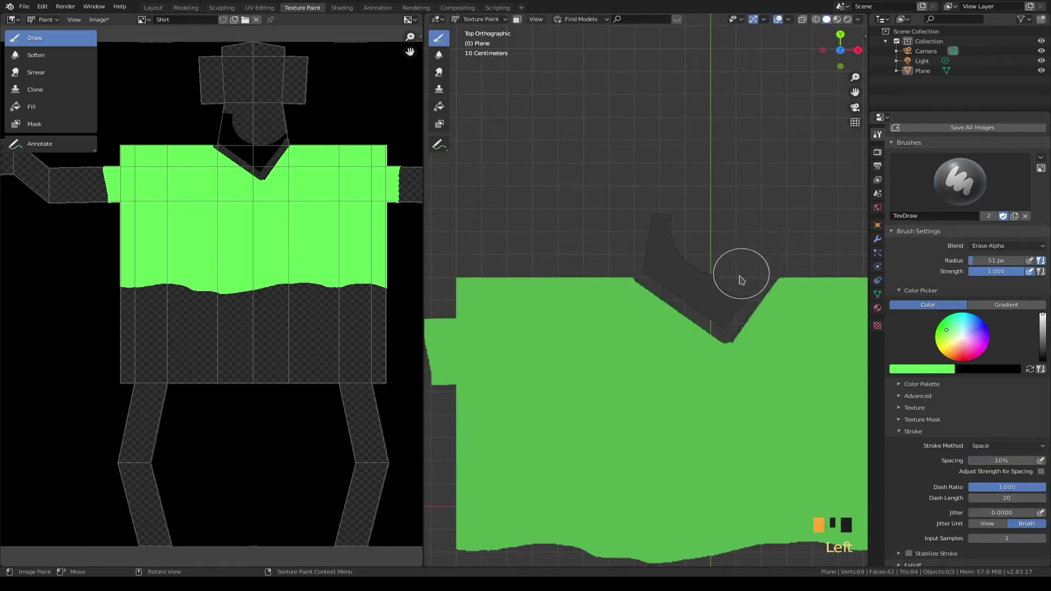
{"action": "mouse_move", "coordinate": [725, 301]}
{"action": "left_mouse_down"}
{"action": "mouse_move", "coordinate": [690, 267]}
{"action": "mouse_move", "coordinate": [660, 267]}
{"action": "left_mouse_up"}
{"action": "scroll", "coordinate": [658, 267], "scroll_direction": "down", "scroll_amount": 5}
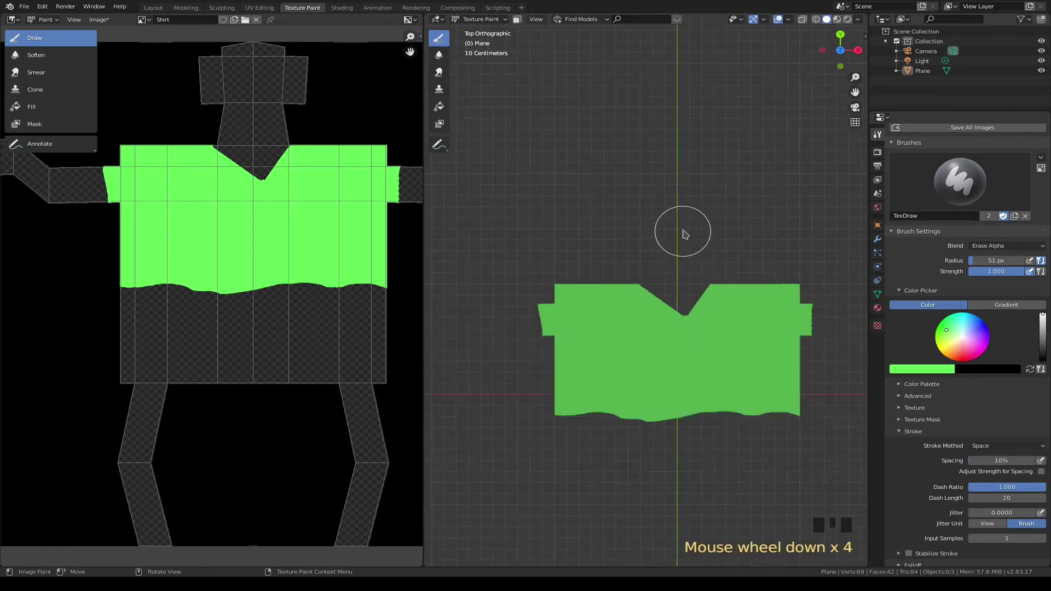
- In the Shading workspace, duplicate the Shirt texture node and place the copy above the original
{"action": "left_click", "coordinate": [353, 8]}
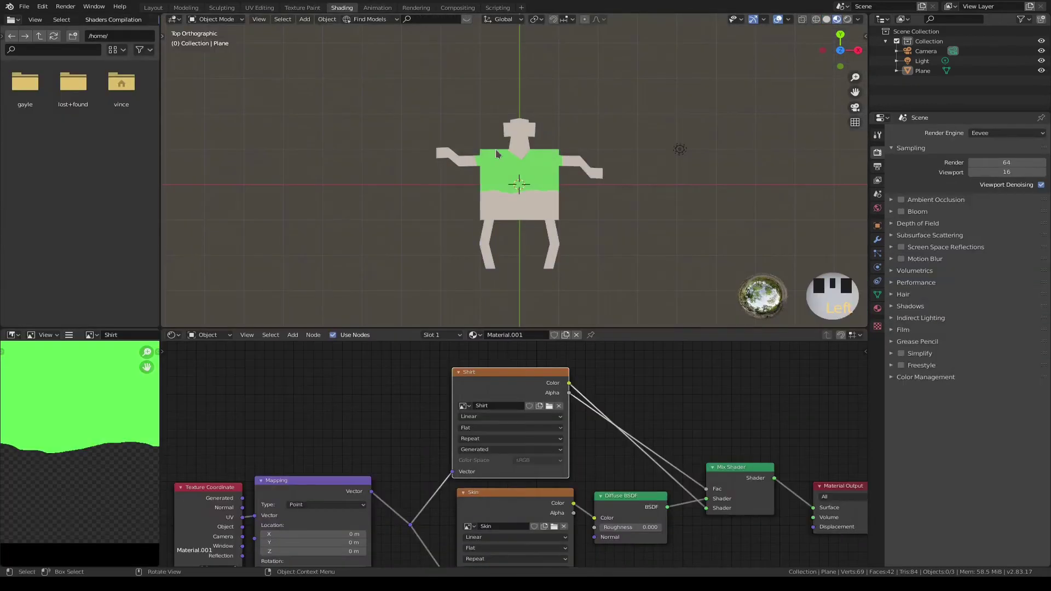
{"action": "scroll", "coordinate": [547, 188], "scroll_direction": "up", "scroll_amount": 3}
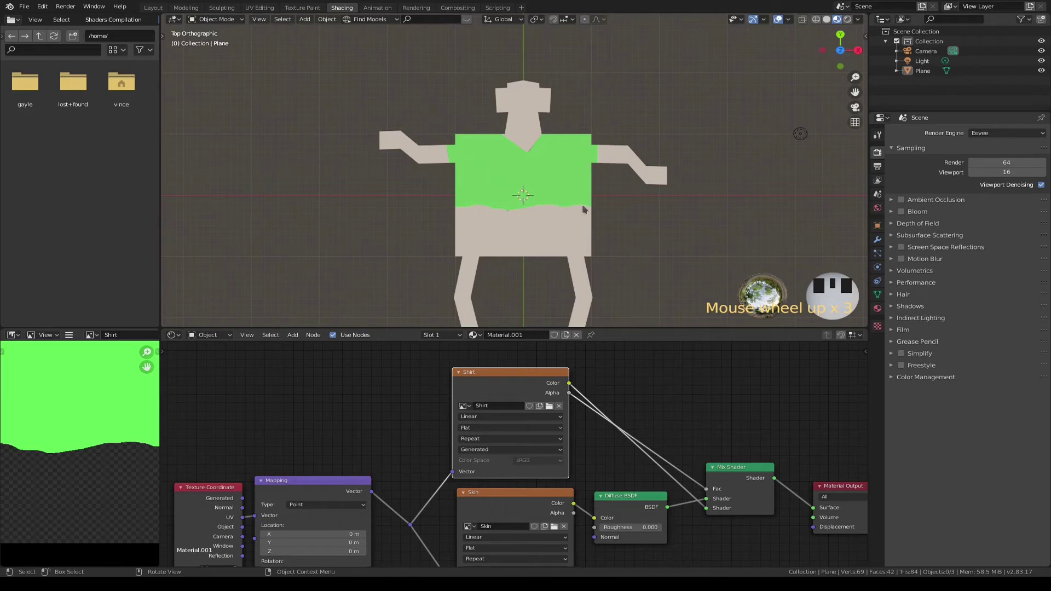
{"action": "scroll", "coordinate": [648, 394], "scroll_direction": "down", "scroll_amount": 3}
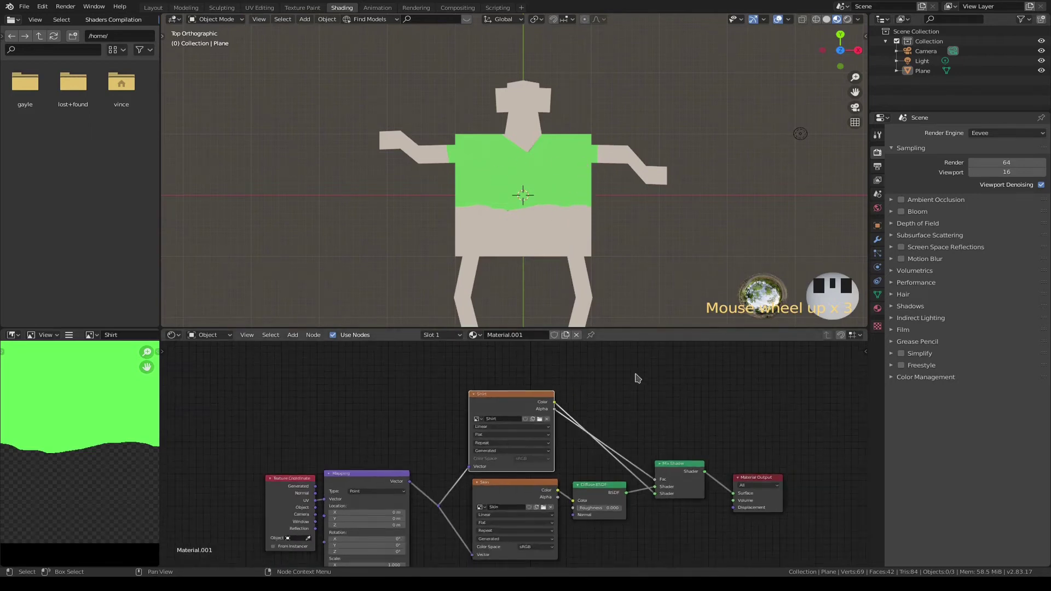
{"action": "scroll", "coordinate": [679, 389], "scroll_direction": "up", "scroll_amount": 1}
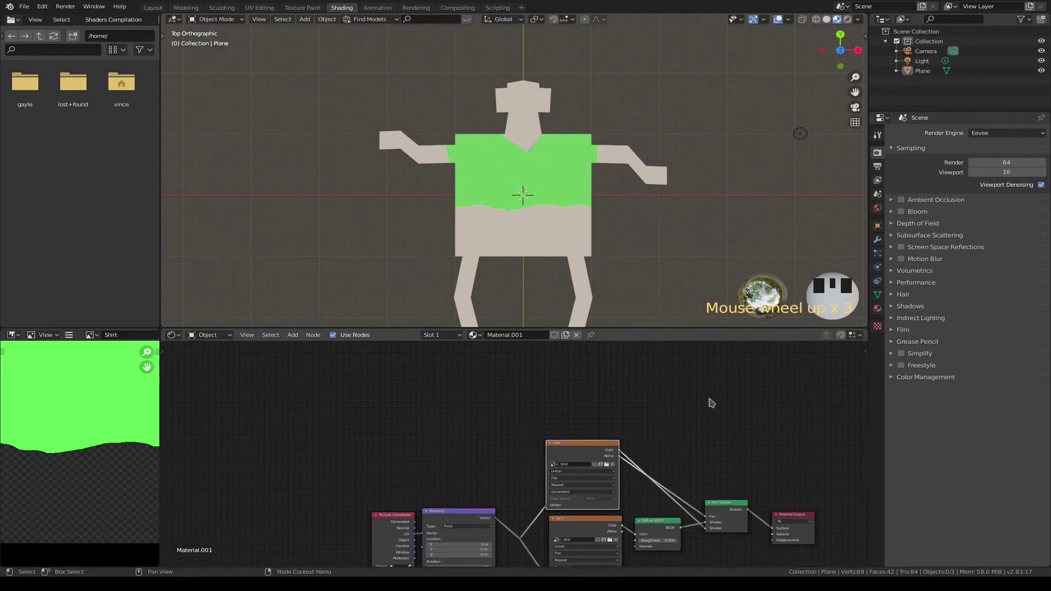
{"action": "left_click", "coordinate": [604, 447]}
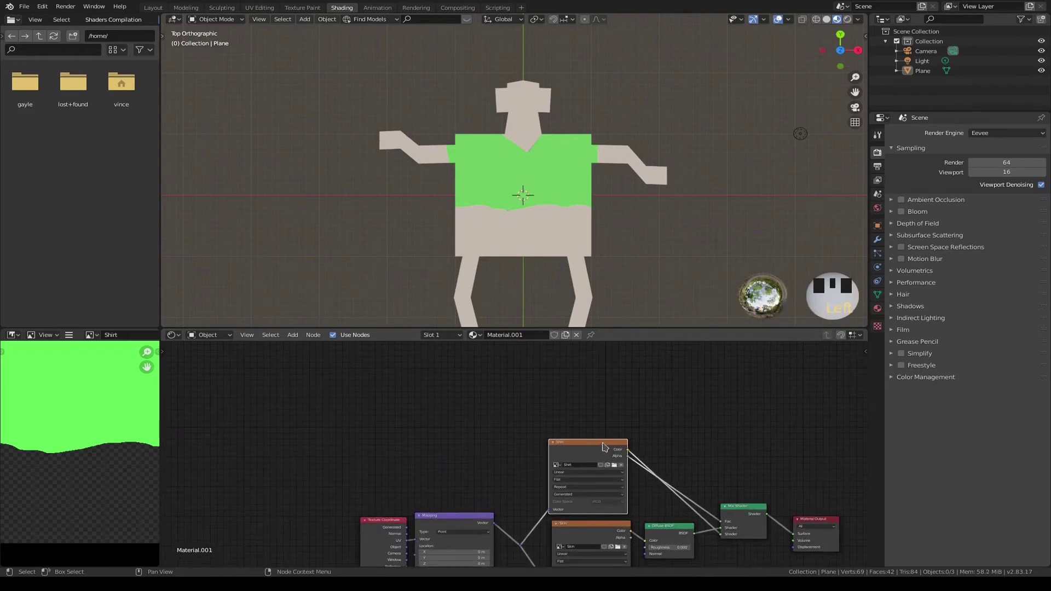
{"action": "key", "text": "shift+d"}
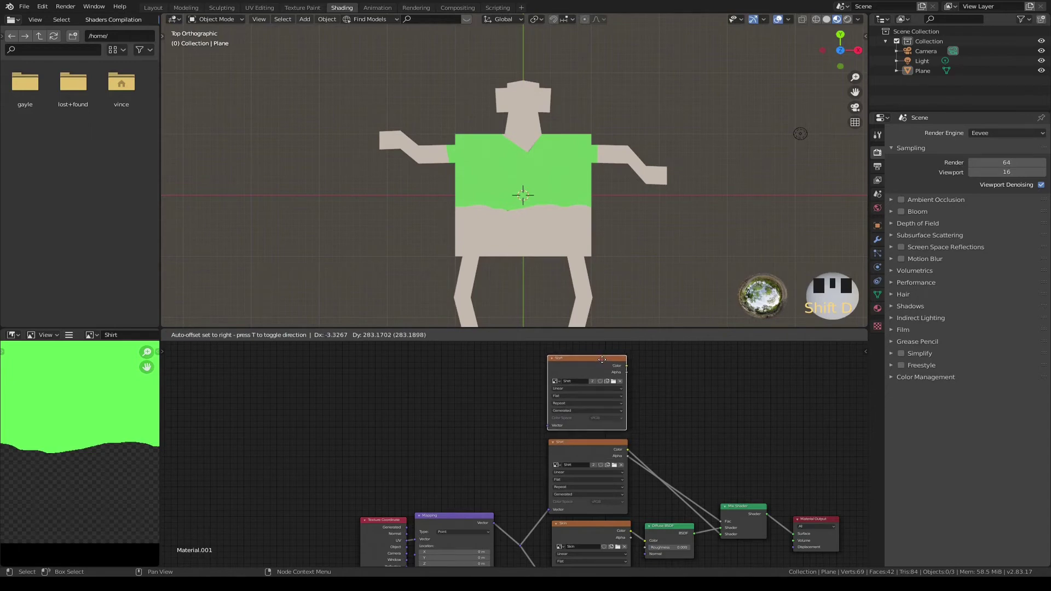
{"action": "left_click", "coordinate": [606, 360]}
- Link the Mapping node's Vector output into the copied Shirt node's Vector input
{"action": "scroll", "coordinate": [603, 365], "scroll_direction": "up", "scroll_amount": 1}
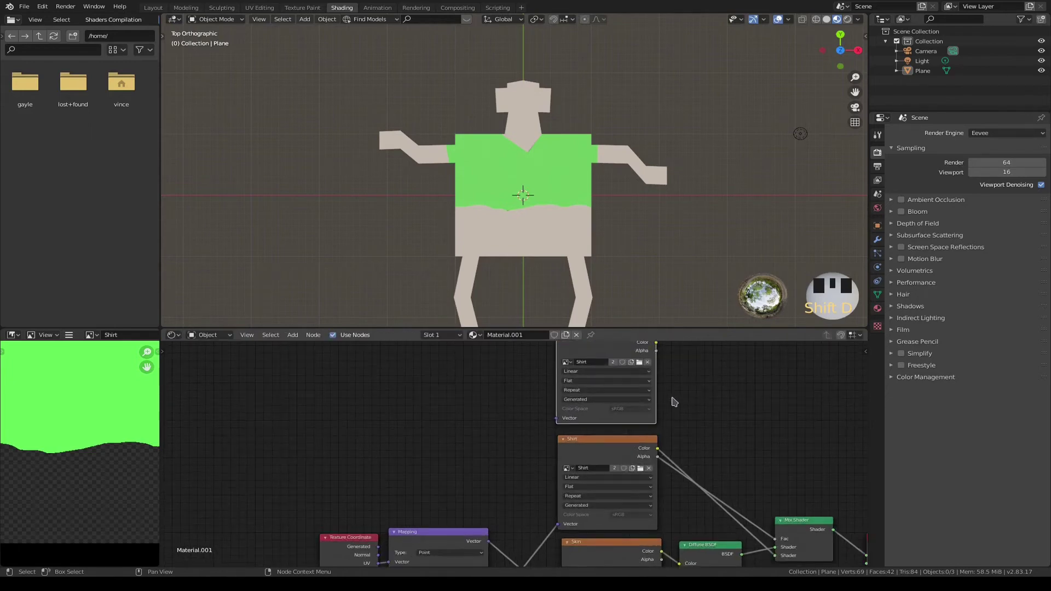
{"action": "scroll", "coordinate": [554, 522], "scroll_direction": "down", "scroll_amount": 2}
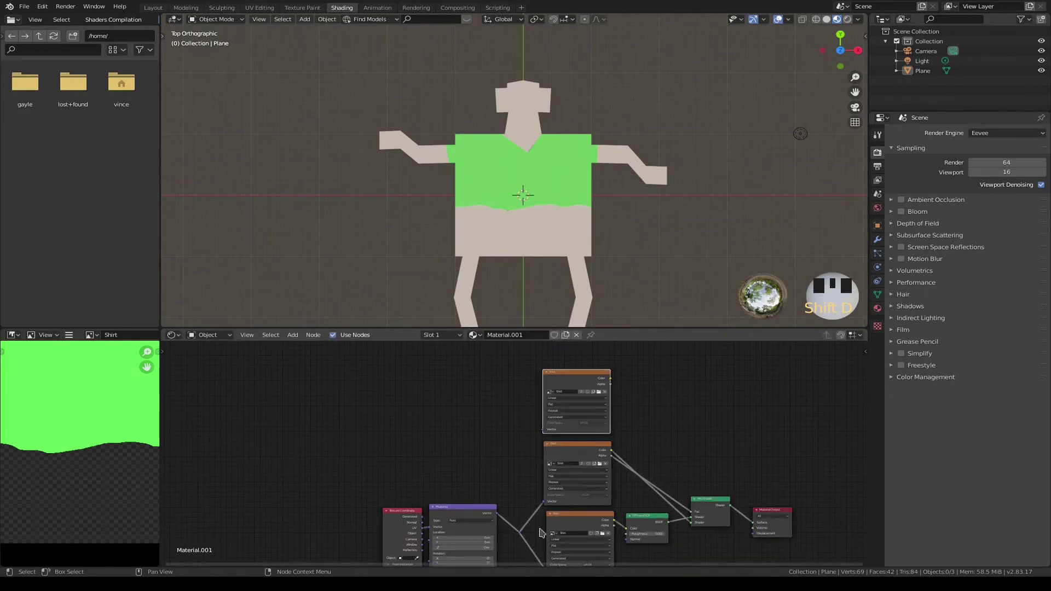
{"action": "left_click_drag", "start_coordinate": [521, 532], "coordinate": [512, 512]}
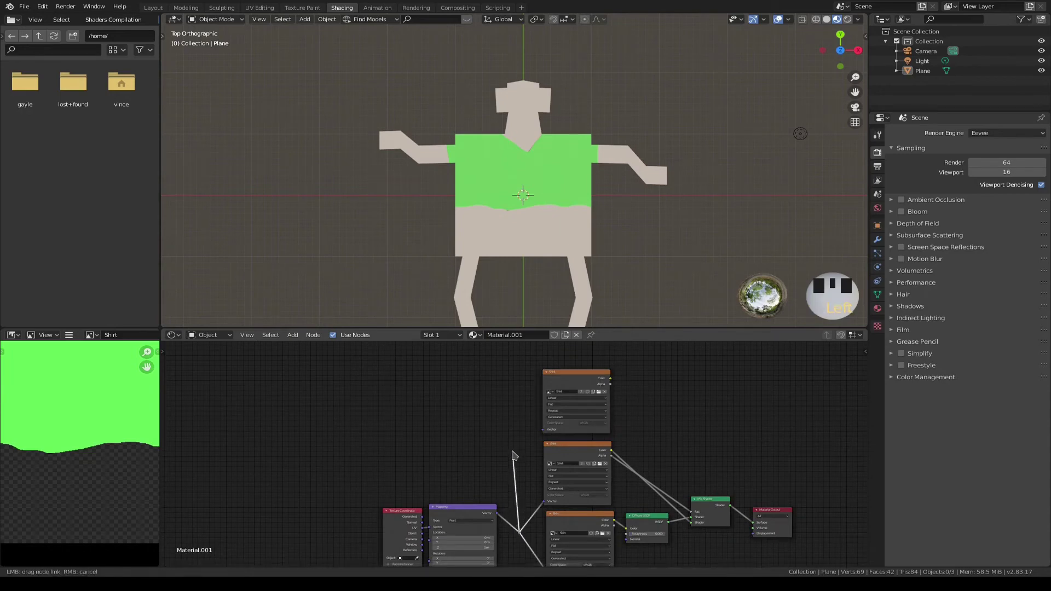
{"action": "left_click_drag", "start_coordinate": [512, 456], "coordinate": [555, 431]}
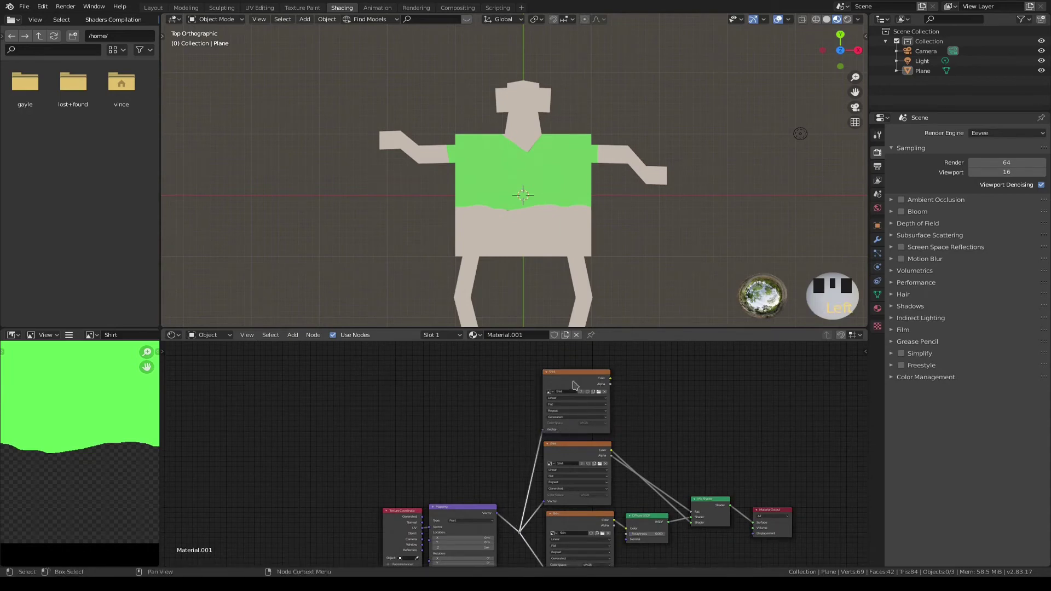
{"action": "scroll", "coordinate": [569, 373], "scroll_direction": "up", "scroll_amount": 1}
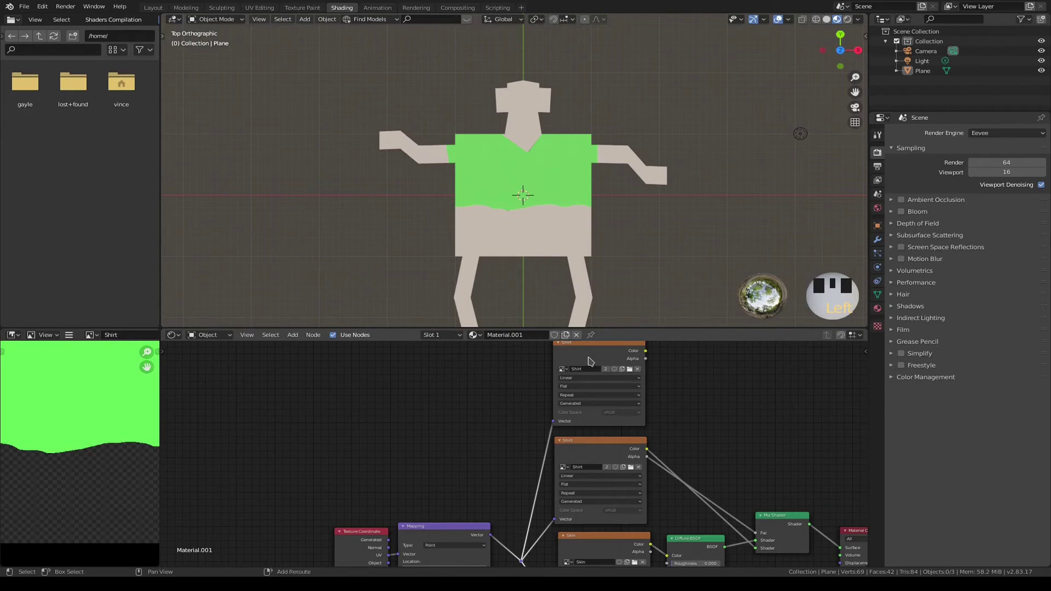
{"action": "middle_click_drag", "start_coordinate": [589, 362], "coordinate": [581, 397]}
{"action": "scroll", "coordinate": [583, 433], "scroll_direction": "up", "scroll_amount": 2}
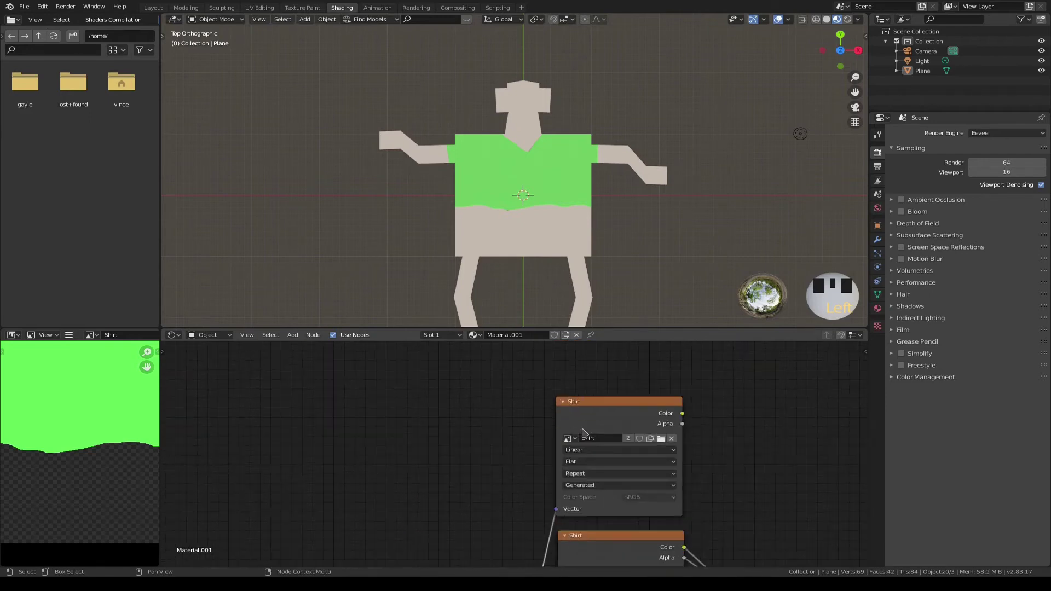
- Replace the copied node's Shirt image with a new blank image named Tie
{"action": "left_click", "coordinate": [672, 440]}
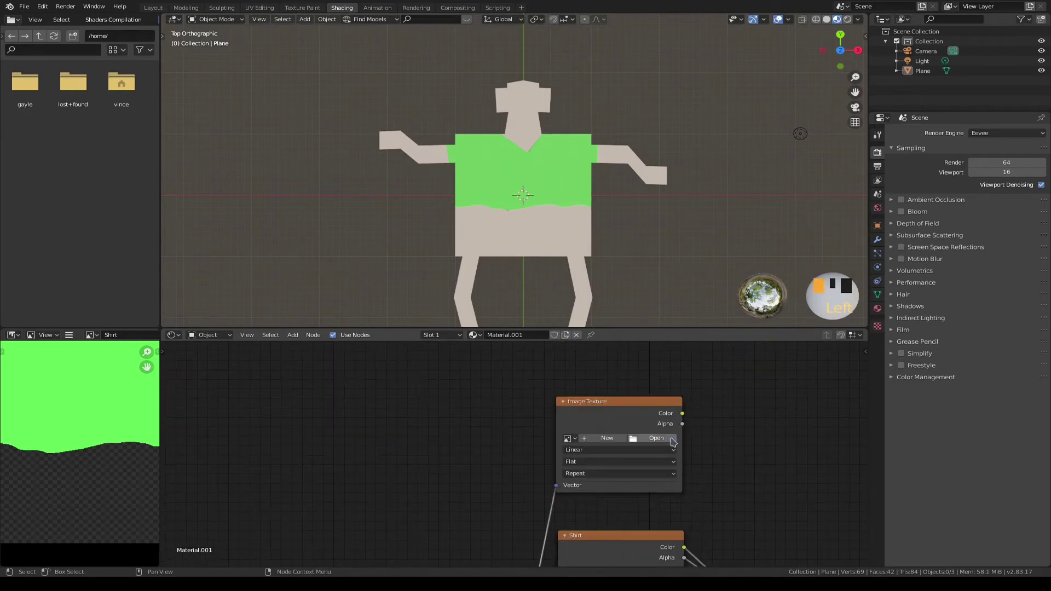
{"action": "left_click", "coordinate": [614, 441]}
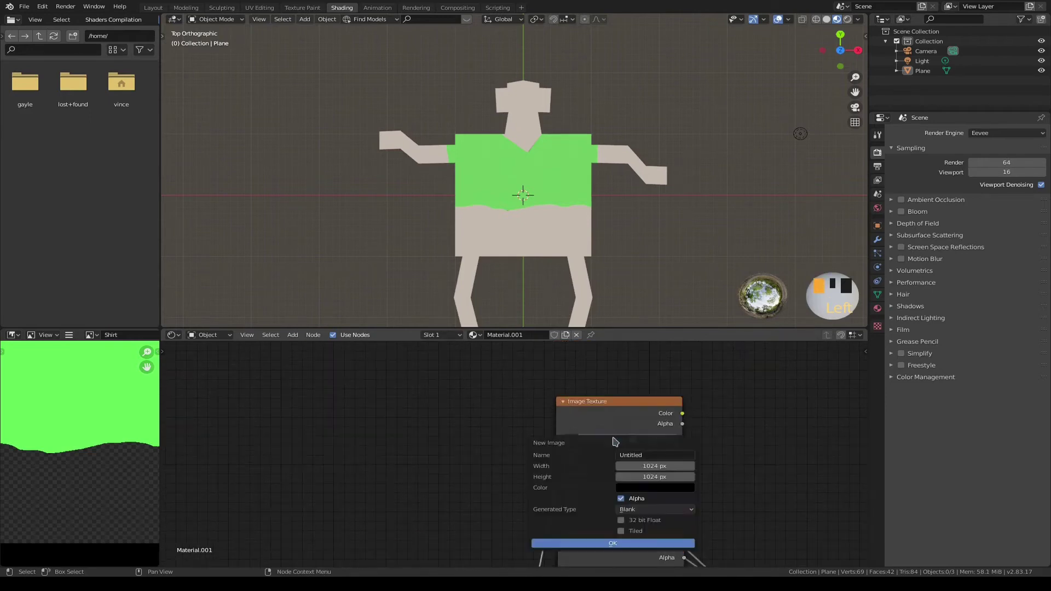
{"action": "left_click", "coordinate": [645, 456]}
{"action": "type", "text": "Tie"}
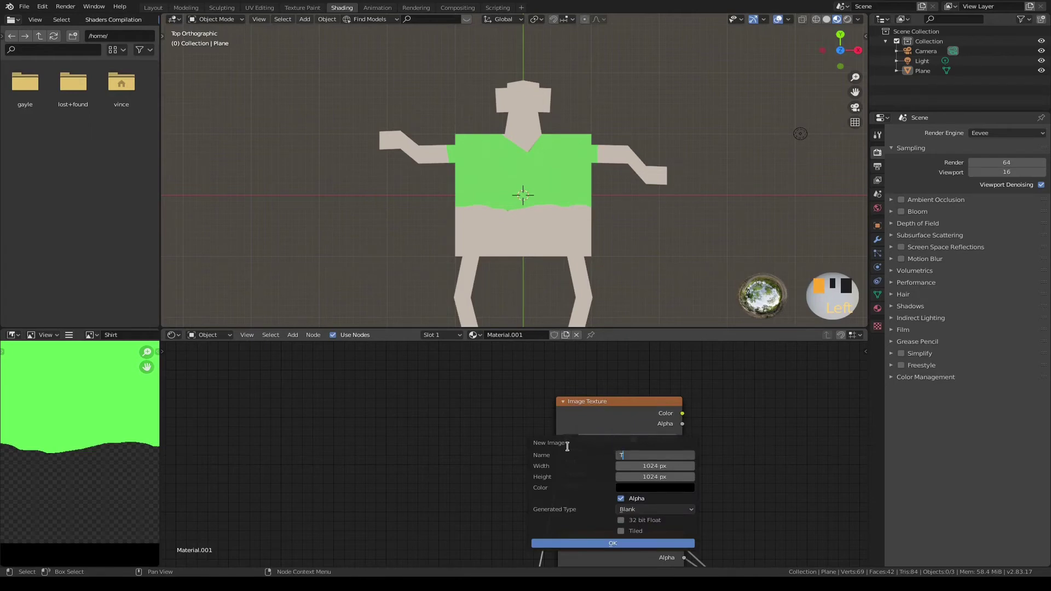
{"action": "key", "text": "Return"}
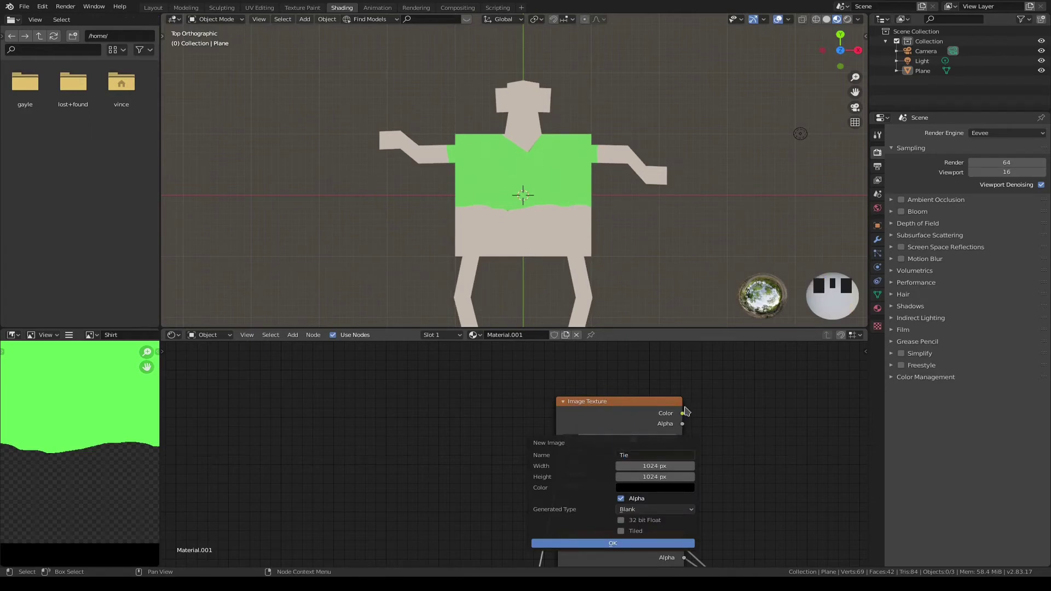
{"action": "left_click", "coordinate": [553, 544]}
- Frame the whole node tree and duplicate the Mix Shader node
{"action": "scroll", "coordinate": [766, 487], "scroll_direction": "down", "scroll_amount": 3}
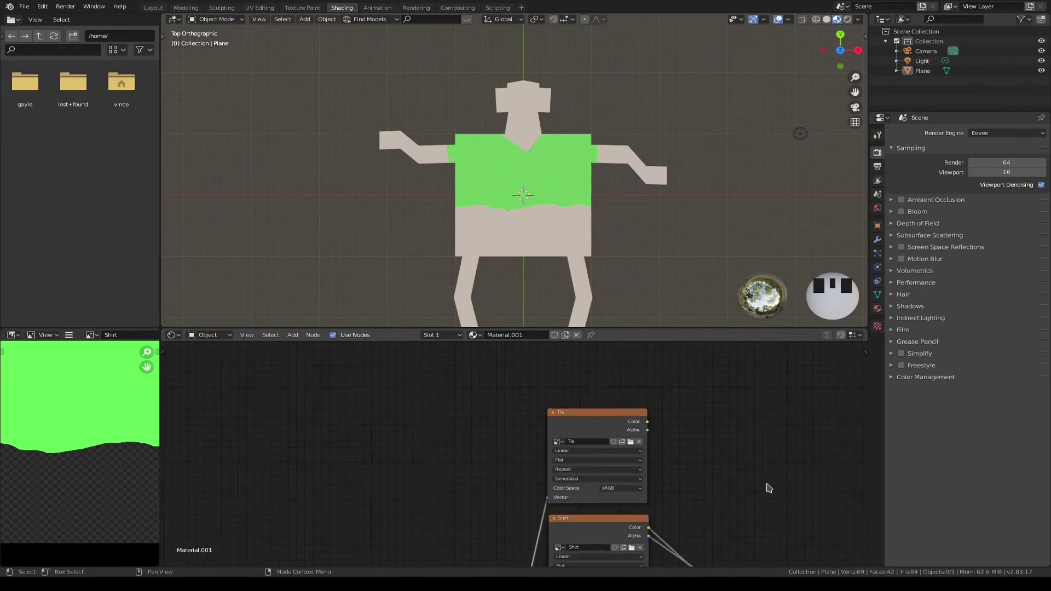
{"action": "middle_click_drag", "start_coordinate": [751, 477], "coordinate": [630, 378]}
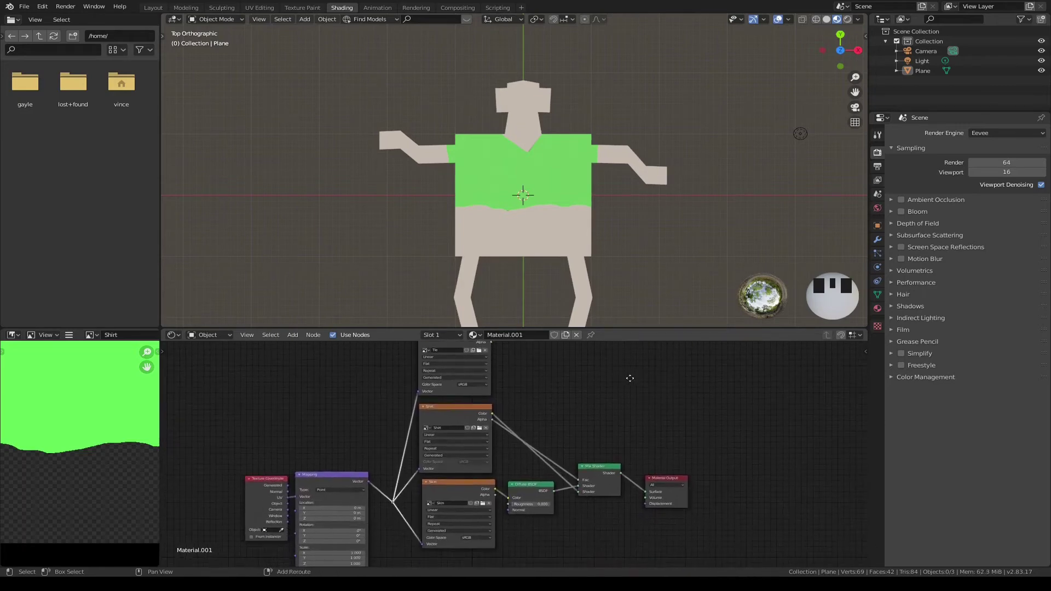
{"action": "left_click", "coordinate": [605, 470]}
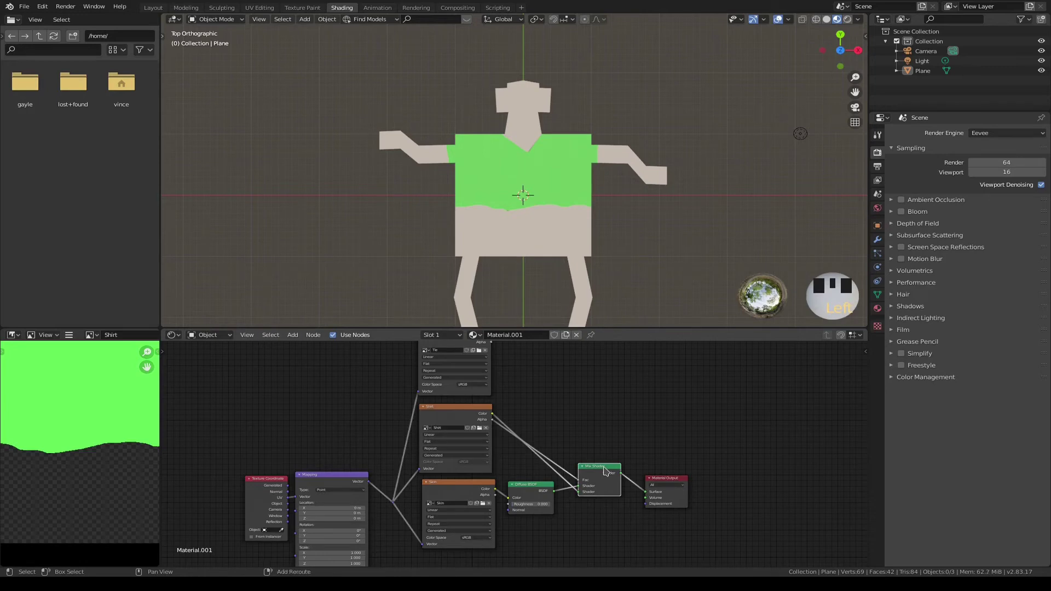
{"action": "key", "text": "shift+d"}
- Insert the copied Mix Shader before the Material Output and wire Tie's colour into its lower shader input
{"action": "left_click", "coordinate": [624, 421]}
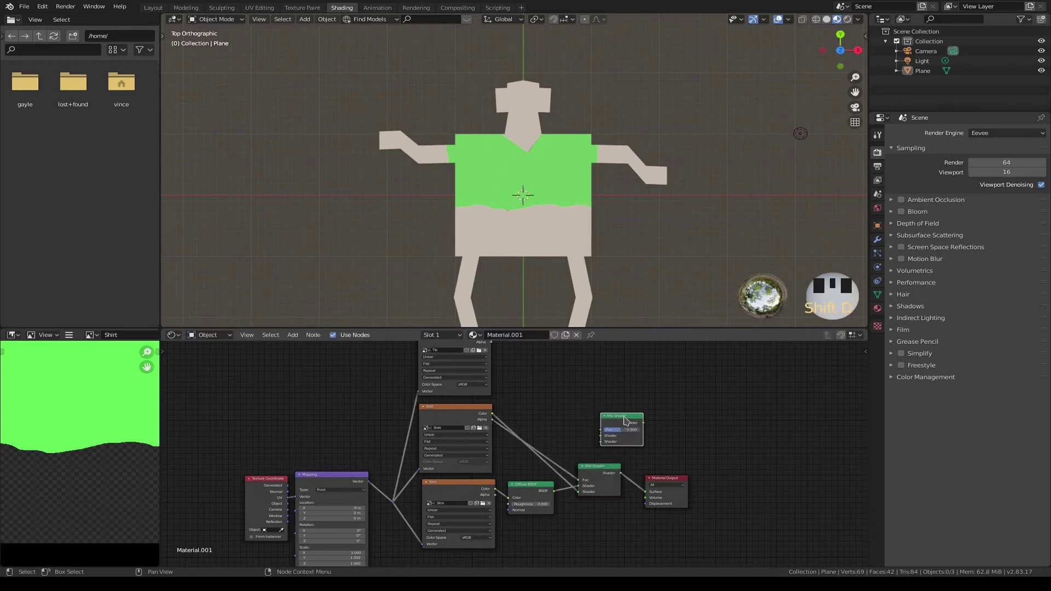
{"action": "left_click_drag", "start_coordinate": [624, 421], "coordinate": [659, 470]}
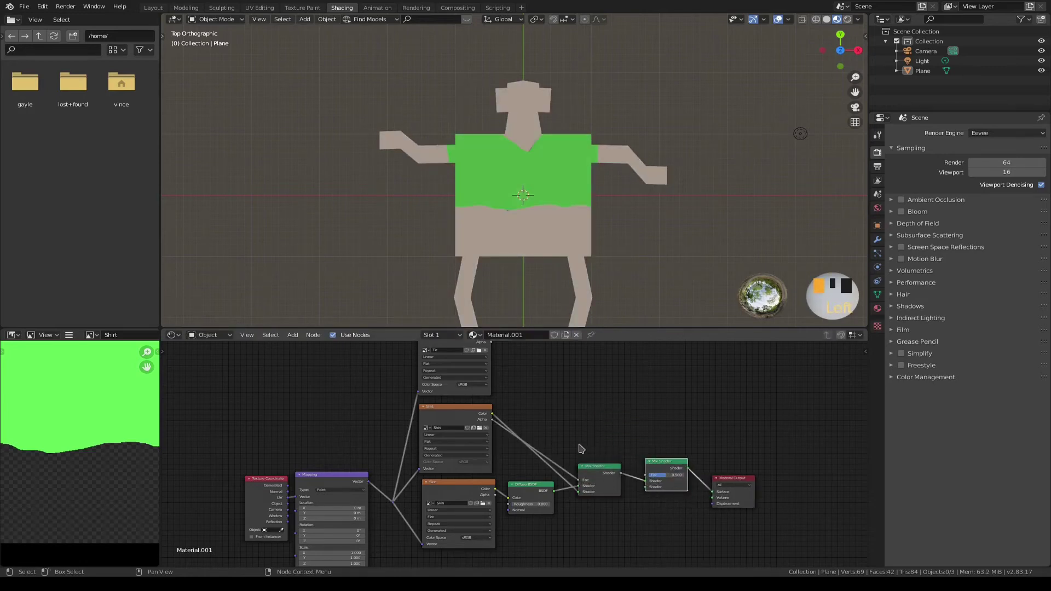
{"action": "scroll", "coordinate": [588, 471], "scroll_direction": "down", "scroll_amount": 2}
{"action": "scroll", "coordinate": [598, 472], "scroll_direction": "up", "scroll_amount": 1}
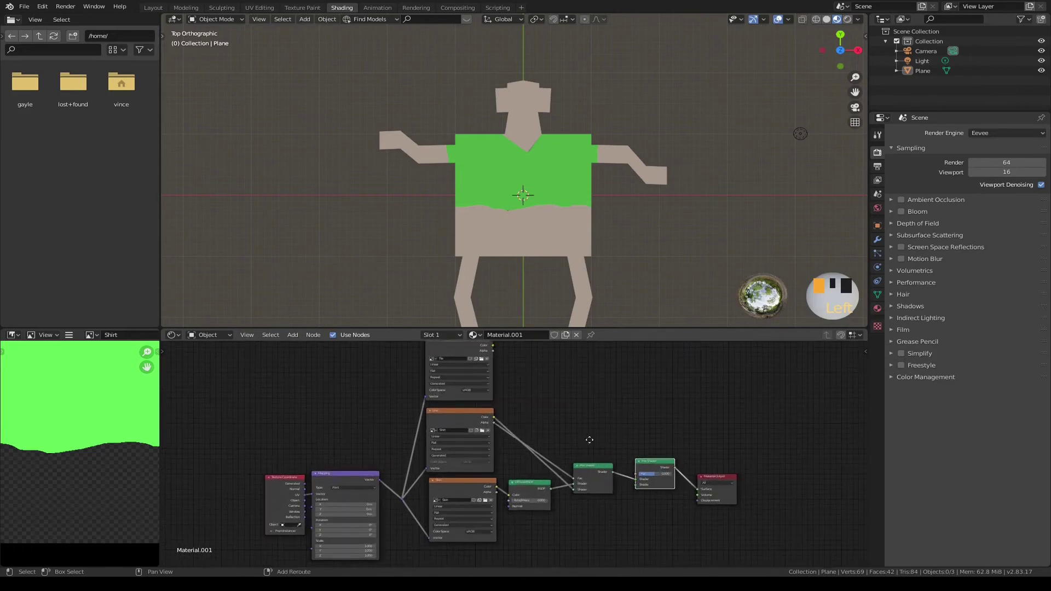
{"action": "scroll", "coordinate": [580, 477], "scroll_direction": "up", "scroll_amount": 2, "text": "shift"}
{"action": "scroll", "coordinate": [580, 476], "scroll_direction": "up", "scroll_amount": 1}
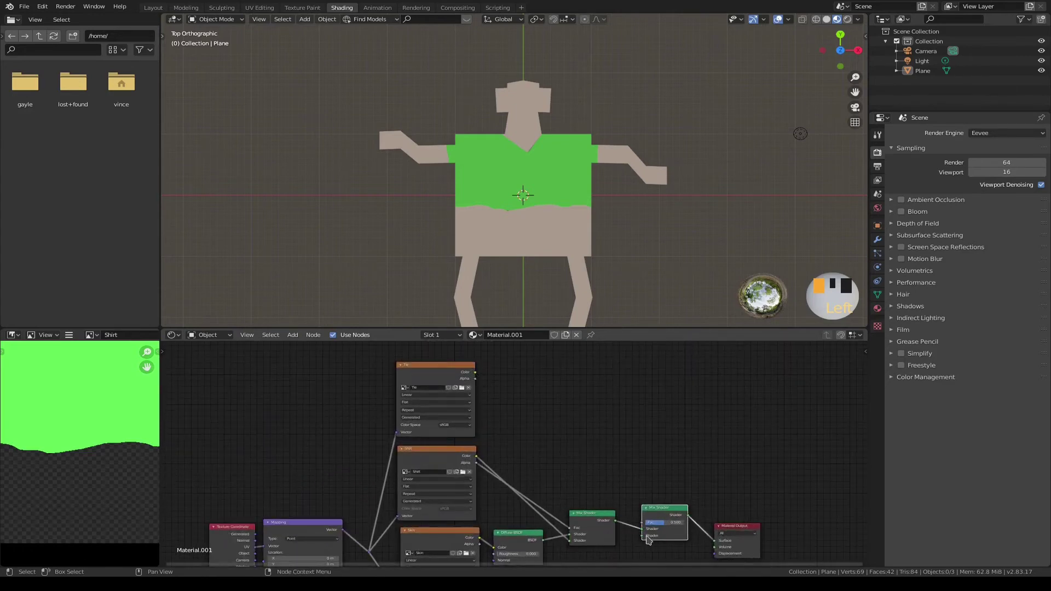
{"action": "mouse_move", "coordinate": [644, 539]}
{"action": "left_mouse_down"}
{"action": "mouse_move", "coordinate": [510, 397]}
{"action": "mouse_move", "coordinate": [478, 378]}
{"action": "mouse_move", "coordinate": [629, 510]}
{"action": "mouse_move", "coordinate": [642, 537]}
{"action": "left_mouse_up"}
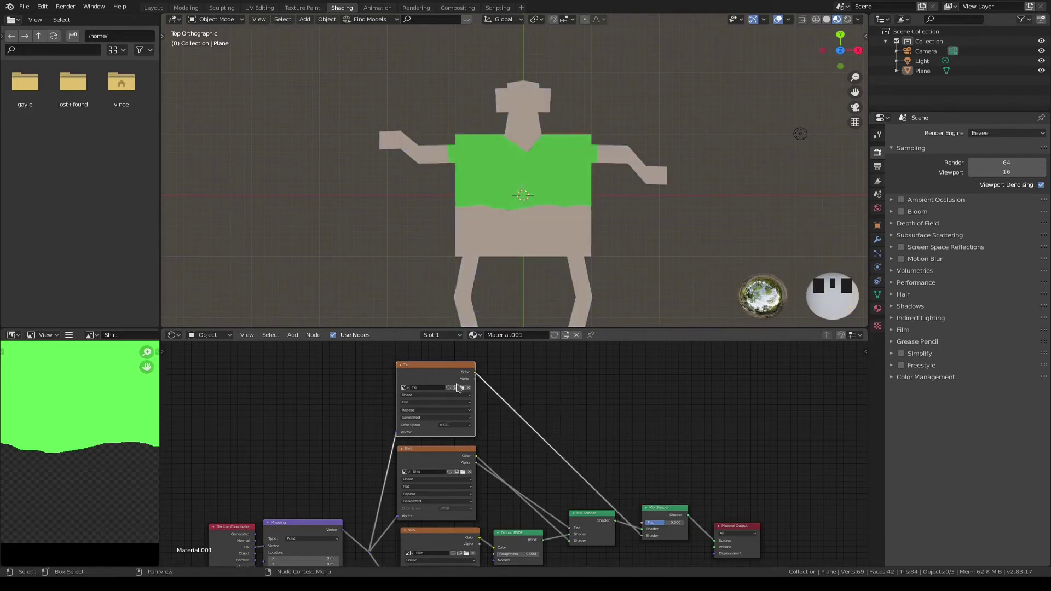
{"action": "left_click_drag", "start_coordinate": [475, 383], "coordinate": [483, 391]}
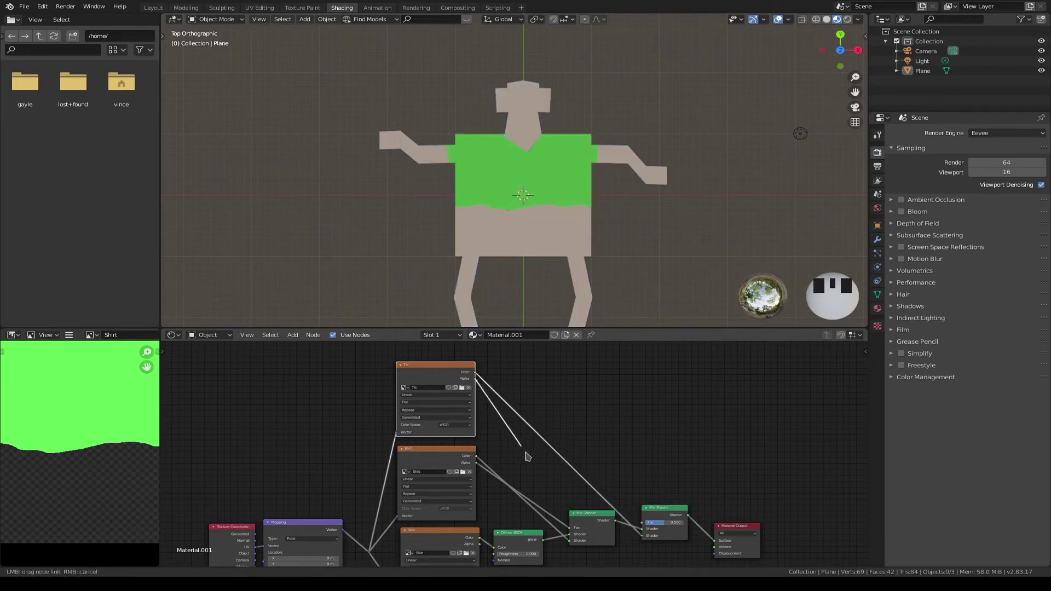
- Plug Tie's alpha into the second Mix Shader's factor and move both Mix Shaders up near the Shirt texture
{"action": "left_click_drag", "start_coordinate": [527, 456], "coordinate": [645, 523]}
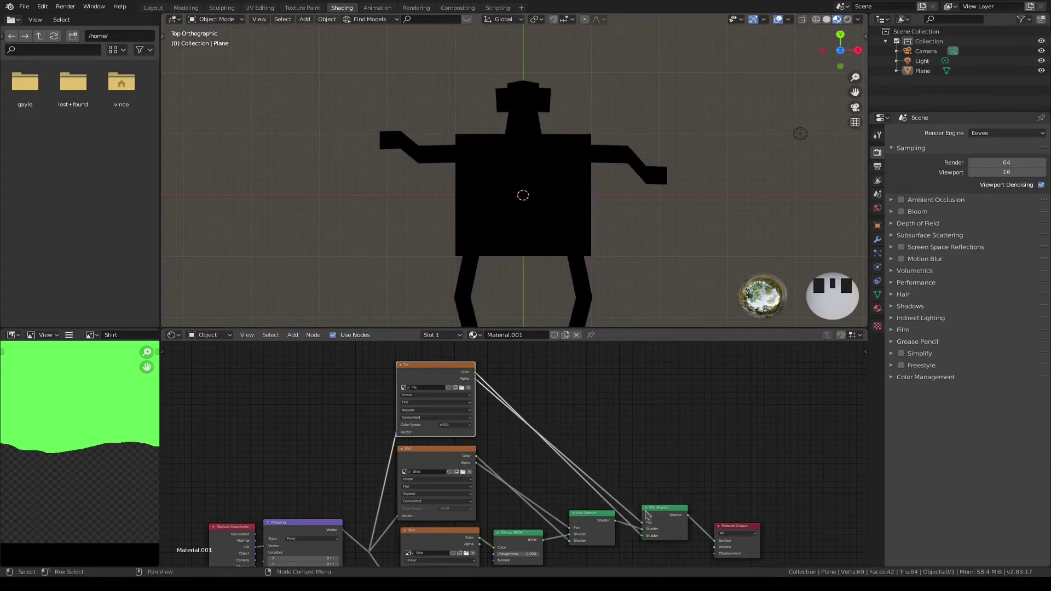
{"action": "left_click_drag", "start_coordinate": [659, 513], "coordinate": [646, 425]}
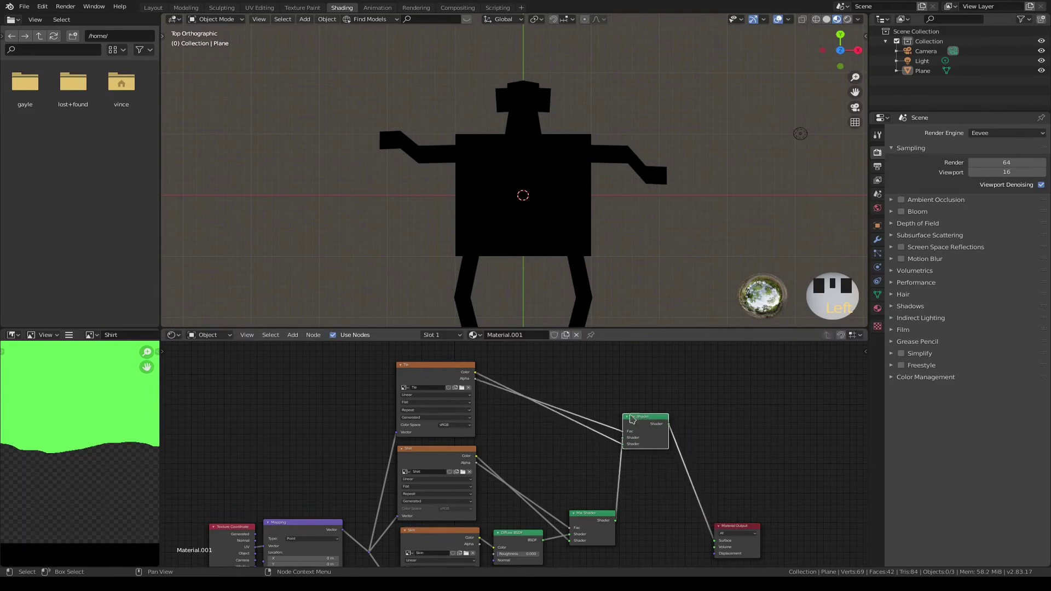
{"action": "scroll", "coordinate": [496, 400], "scroll_direction": "up", "scroll_amount": 2}
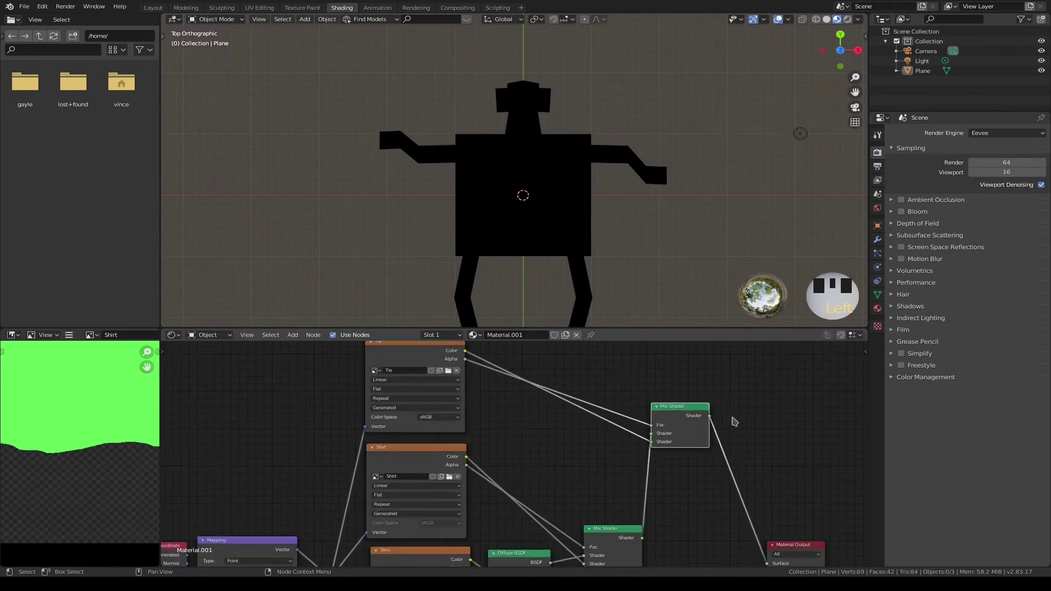
{"action": "left_click_drag", "start_coordinate": [670, 414], "coordinate": [625, 375]}
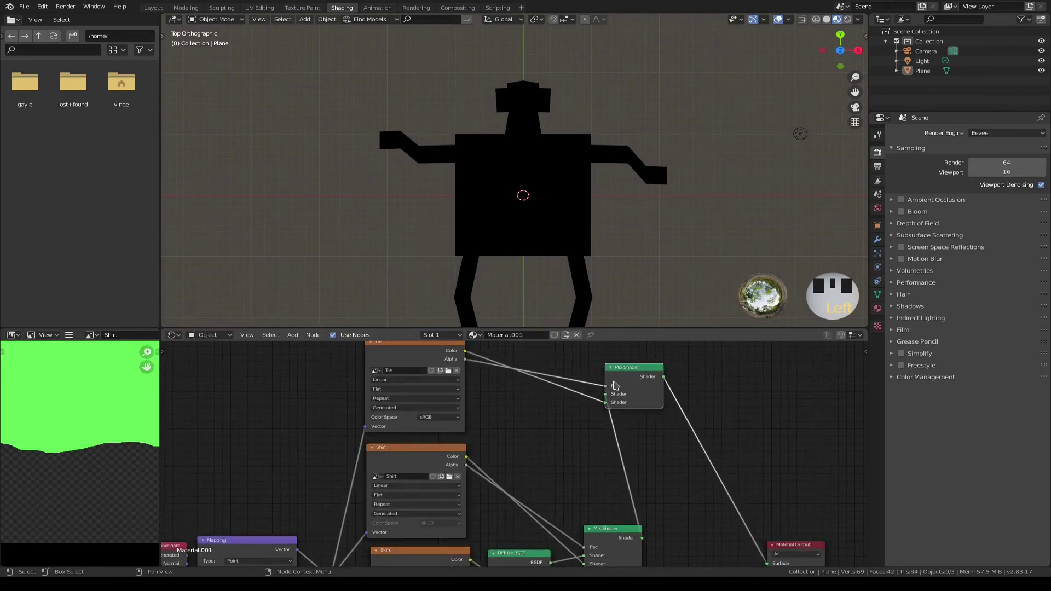
{"action": "middle_click_drag", "start_coordinate": [574, 414], "coordinate": [539, 452]}
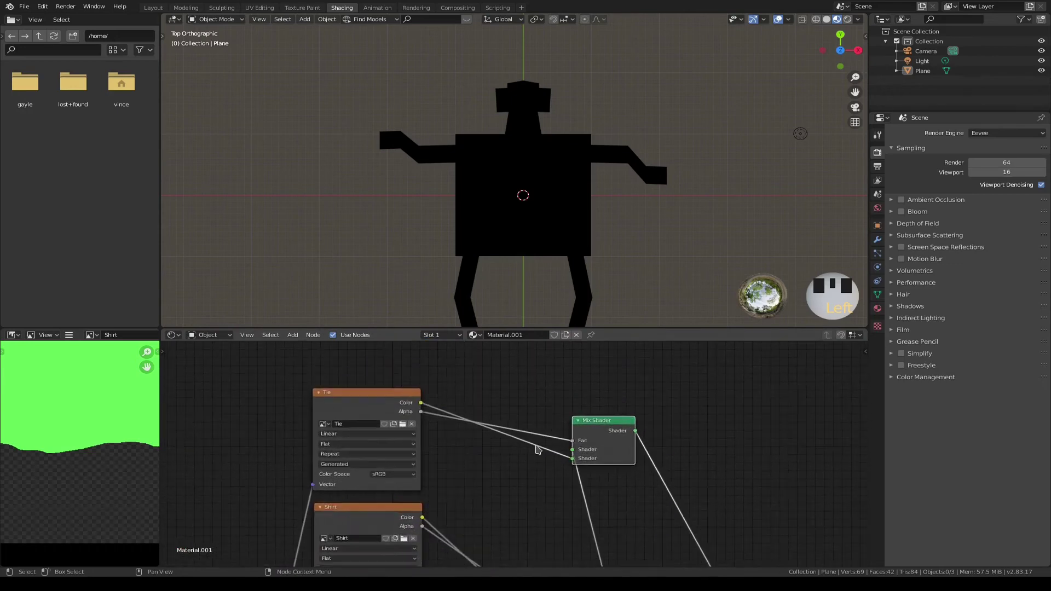
{"action": "scroll", "coordinate": [533, 450], "scroll_direction": "up", "scroll_amount": 2}
{"action": "scroll", "coordinate": [524, 458], "scroll_direction": "up", "scroll_amount": 1}
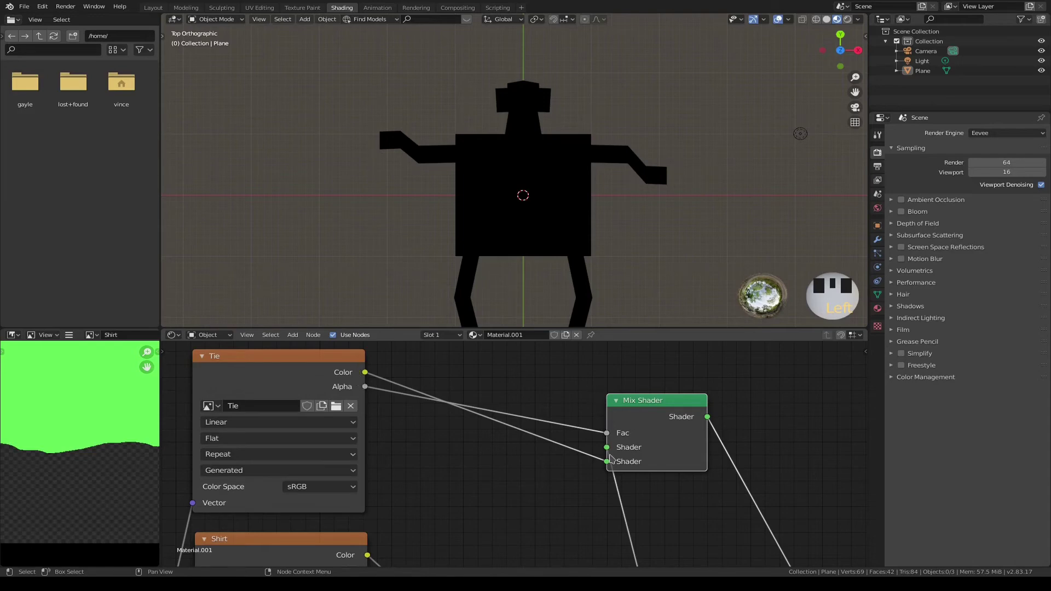
- Reposition the tie Mix Shader down-right and add a reroute on the Mapping output links
{"action": "scroll", "coordinate": [632, 441], "scroll_direction": "down", "scroll_amount": 4}
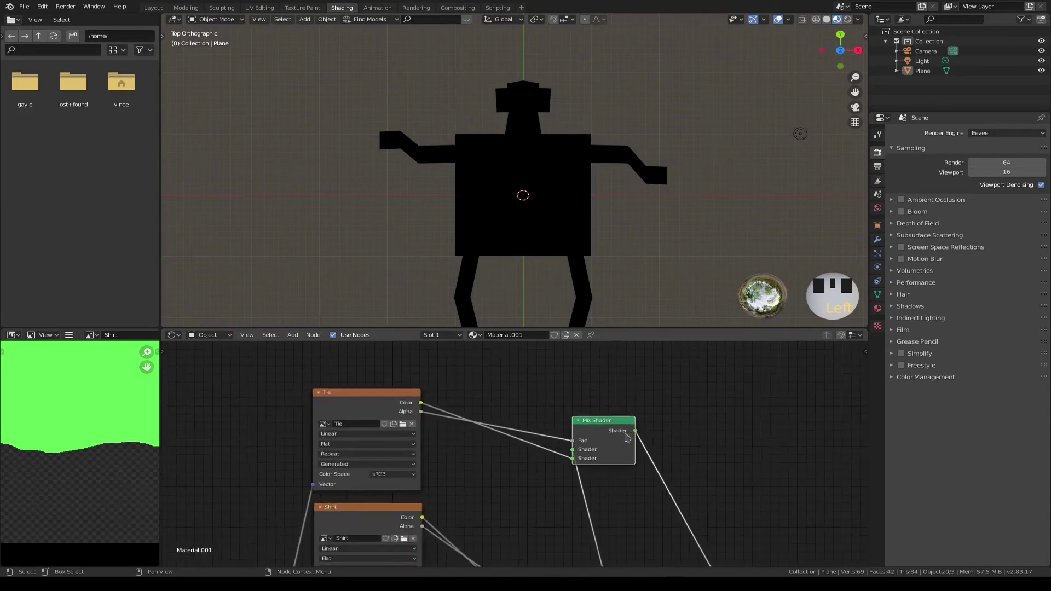
{"action": "scroll", "coordinate": [595, 509], "scroll_direction": "down", "scroll_amount": 1}
{"action": "left_click_drag", "start_coordinate": [571, 440], "coordinate": [623, 494]}
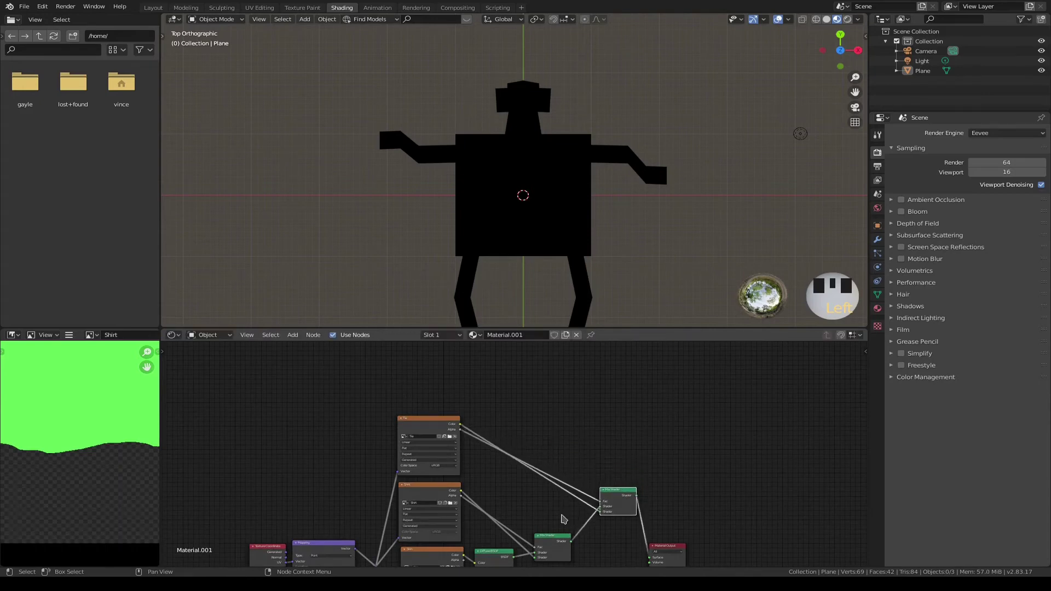
{"action": "scroll", "coordinate": [554, 514], "scroll_direction": "up", "scroll_amount": 1}
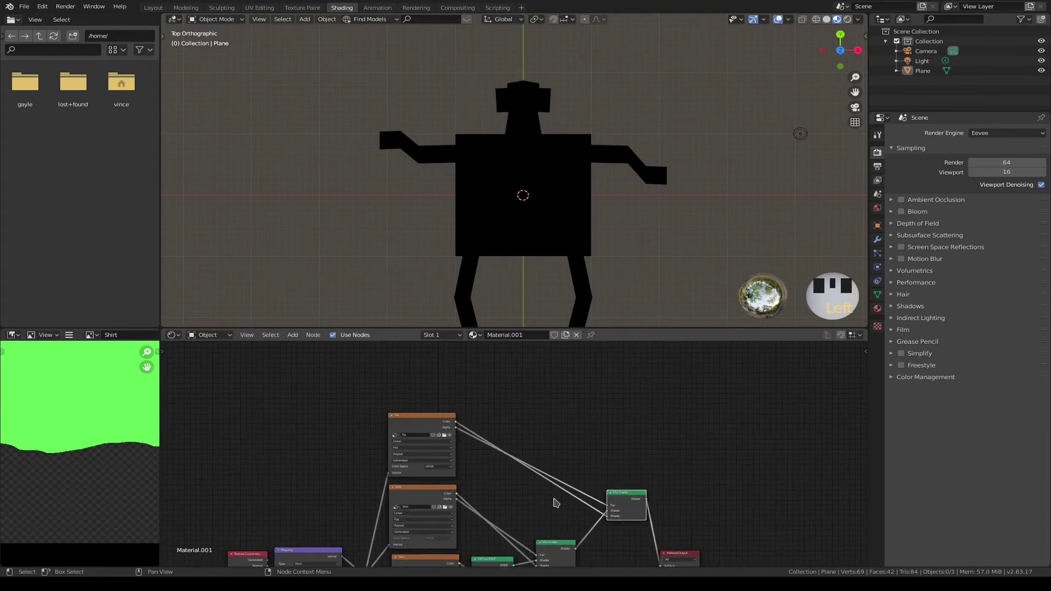
{"action": "middle_click_drag", "start_coordinate": [556, 503], "coordinate": [634, 419]}
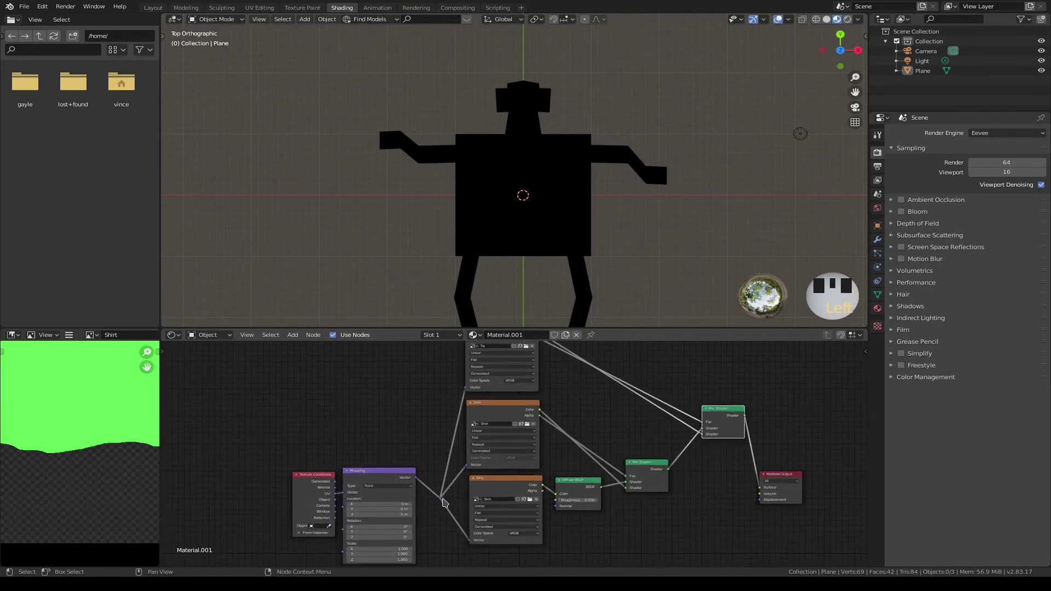
{"action": "left_click", "coordinate": [438, 500]}
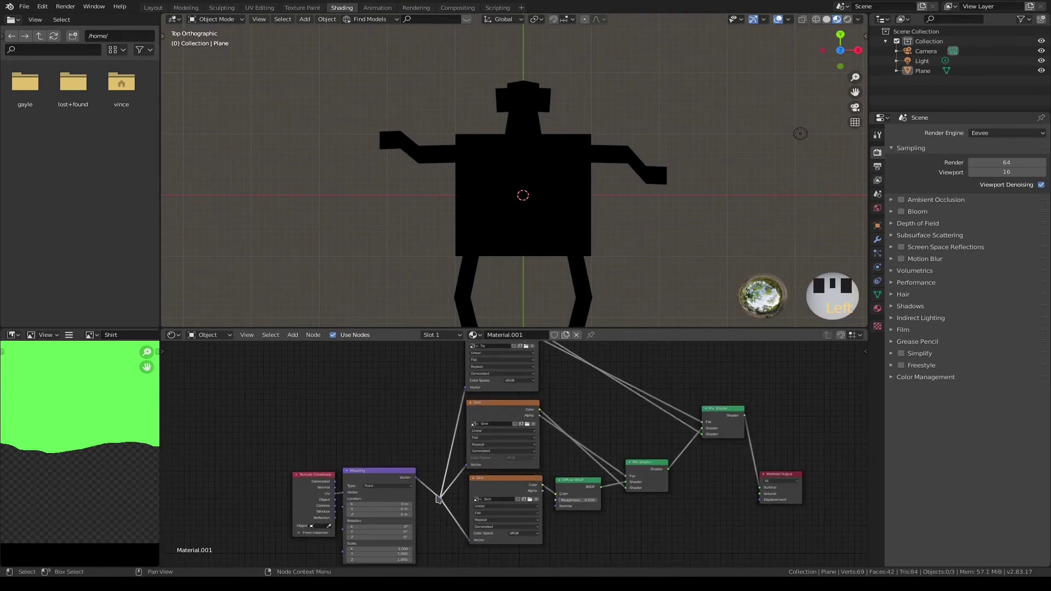
{"action": "right_click_drag", "start_coordinate": [438, 500], "coordinate": [434, 417], "text": "shift"}
{"action": "middle_click_drag", "start_coordinate": [434, 417], "coordinate": [429, 464]}
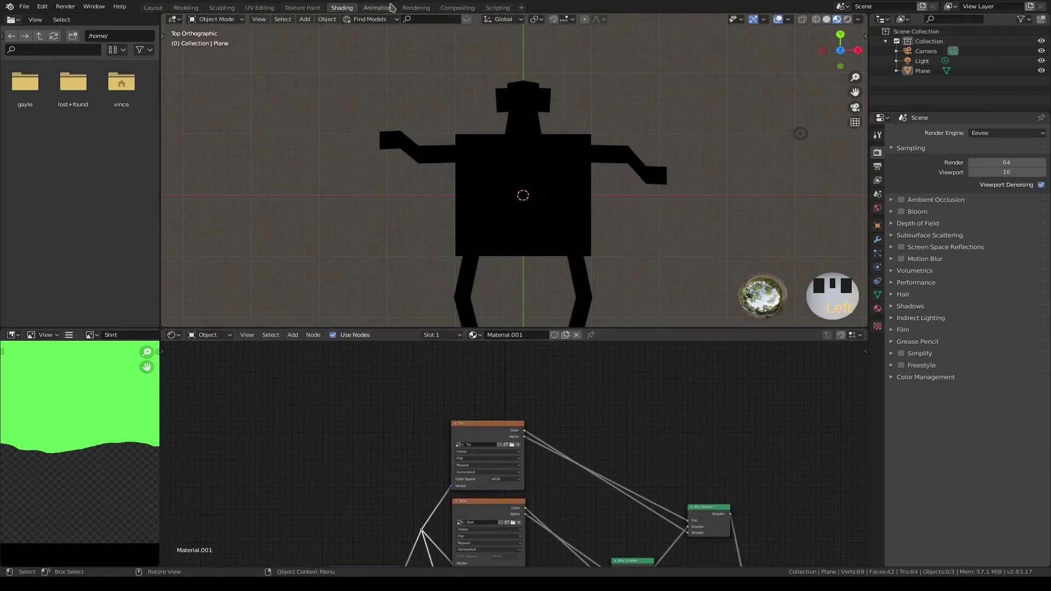
- Open the Texture Paint workspace with the blank Tie image as the active paint slot
{"action": "left_click", "coordinate": [302, 8]}
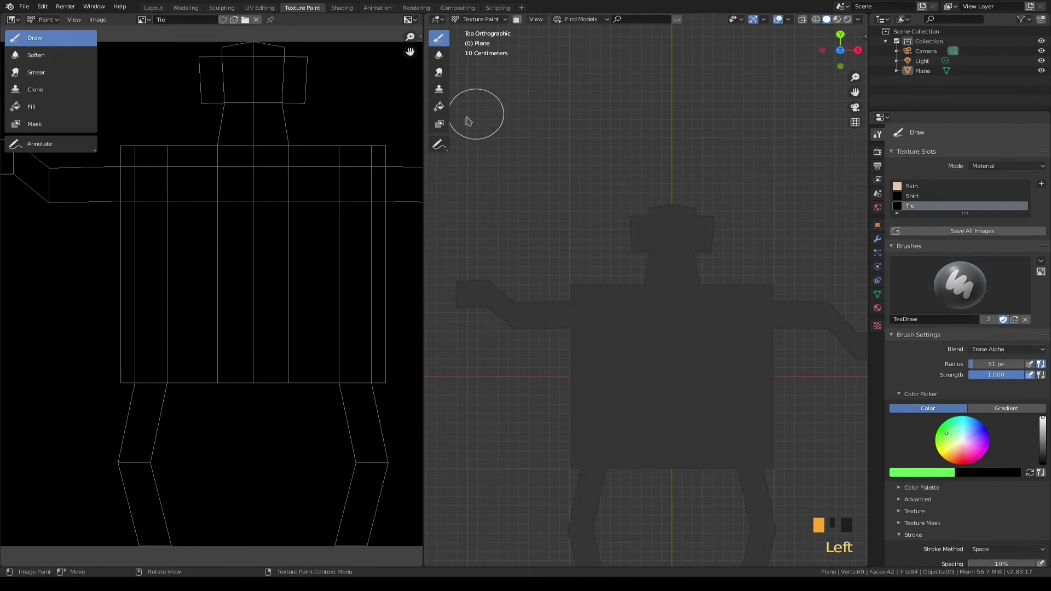
- Clear the entire Tie image to transparency using the Fill tool with Erase Alpha at strength 1.000
{"action": "left_click", "coordinate": [438, 106]}
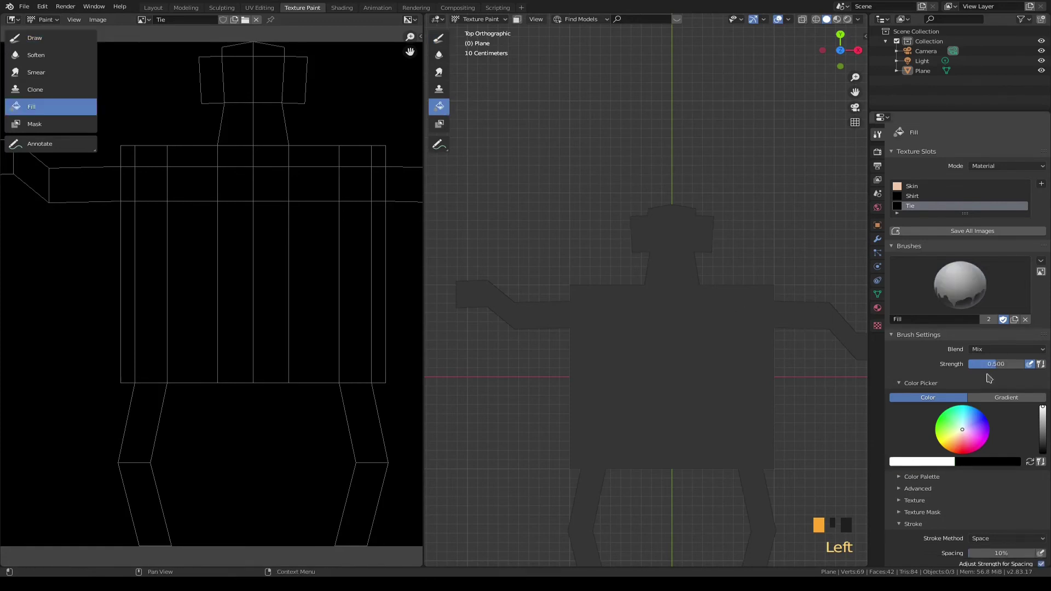
{"action": "left_click", "coordinate": [1005, 350]}
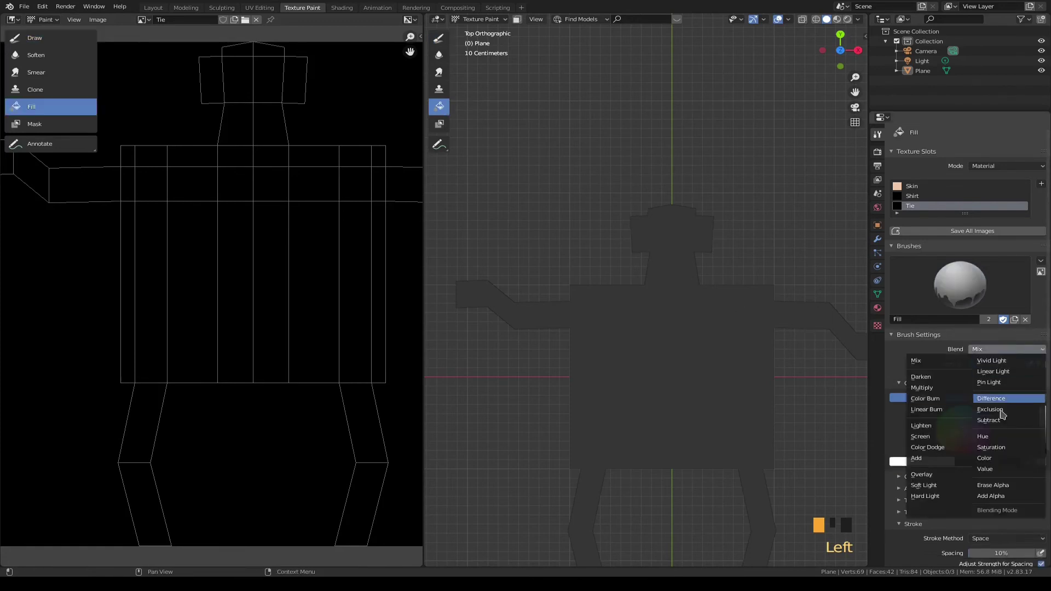
{"action": "left_click", "coordinate": [1006, 486]}
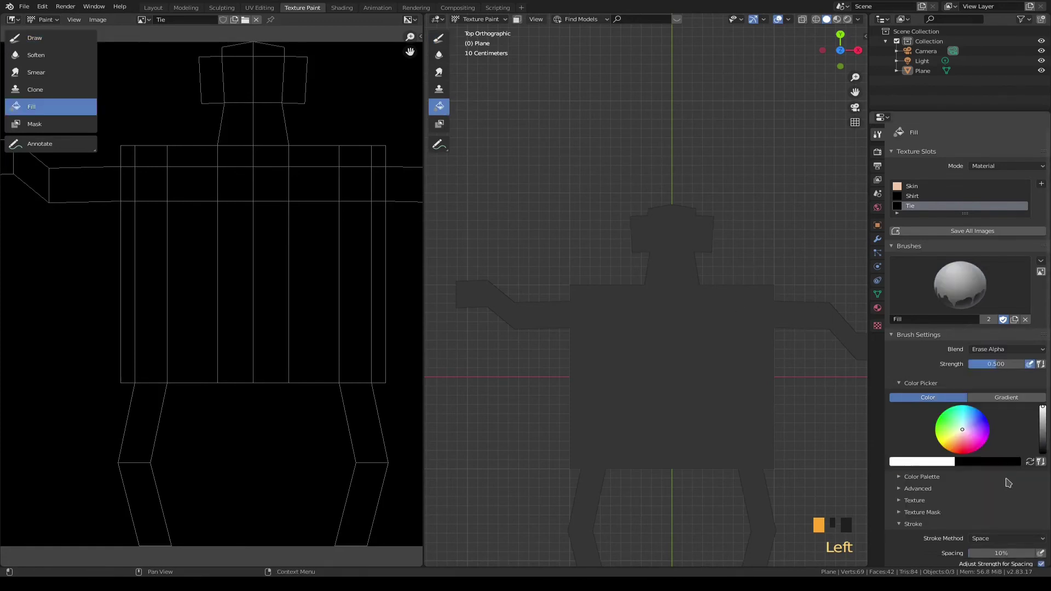
{"action": "scroll", "coordinate": [1007, 476], "scroll_direction": "down", "scroll_amount": 5}
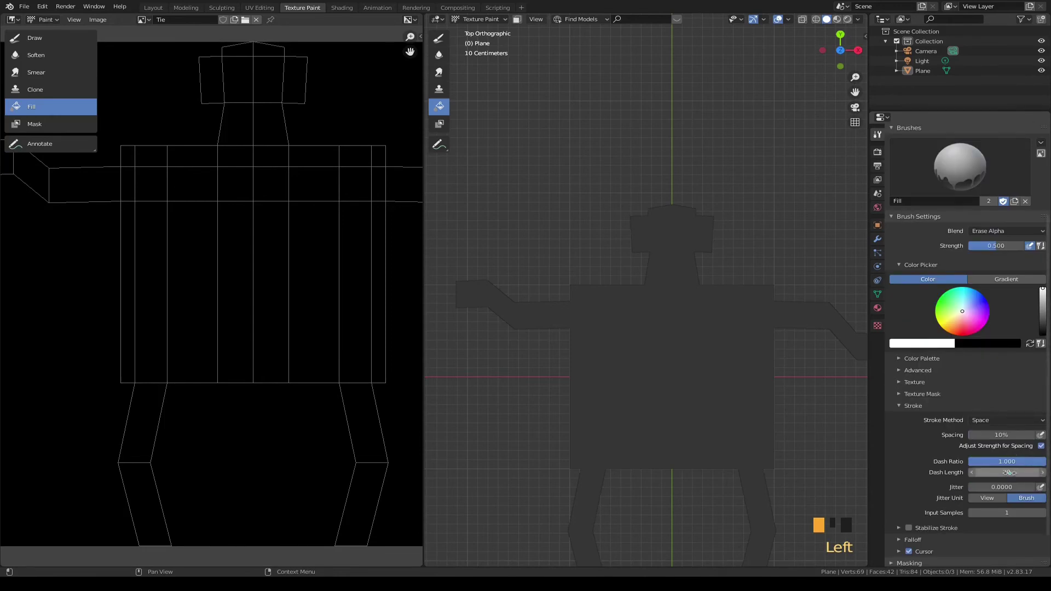
{"action": "scroll", "coordinate": [1010, 471], "scroll_direction": "up", "scroll_amount": 5}
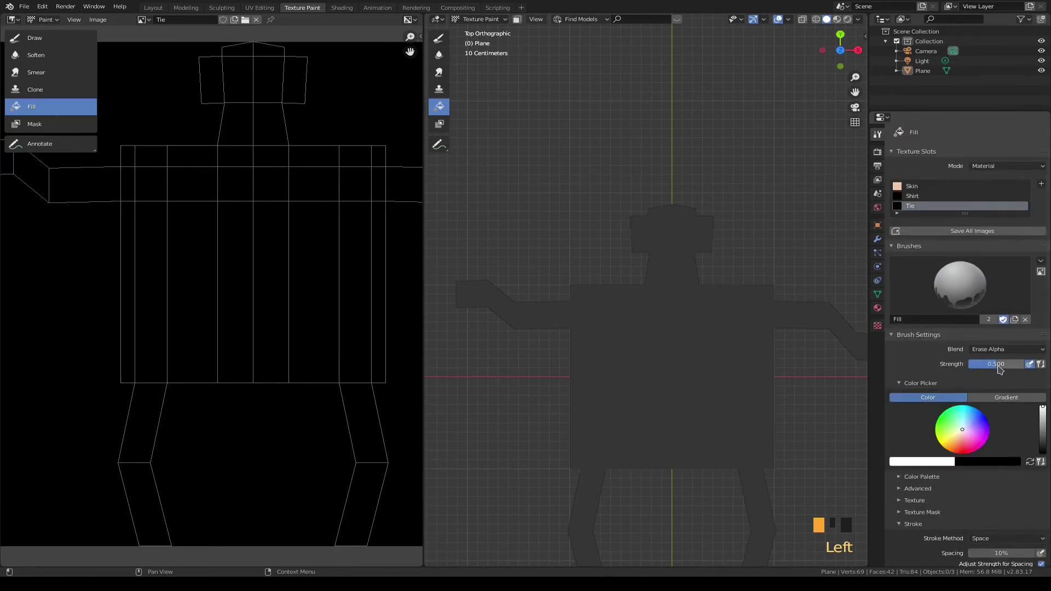
{"action": "left_click_drag", "start_coordinate": [995, 369], "coordinate": [1023, 369]}
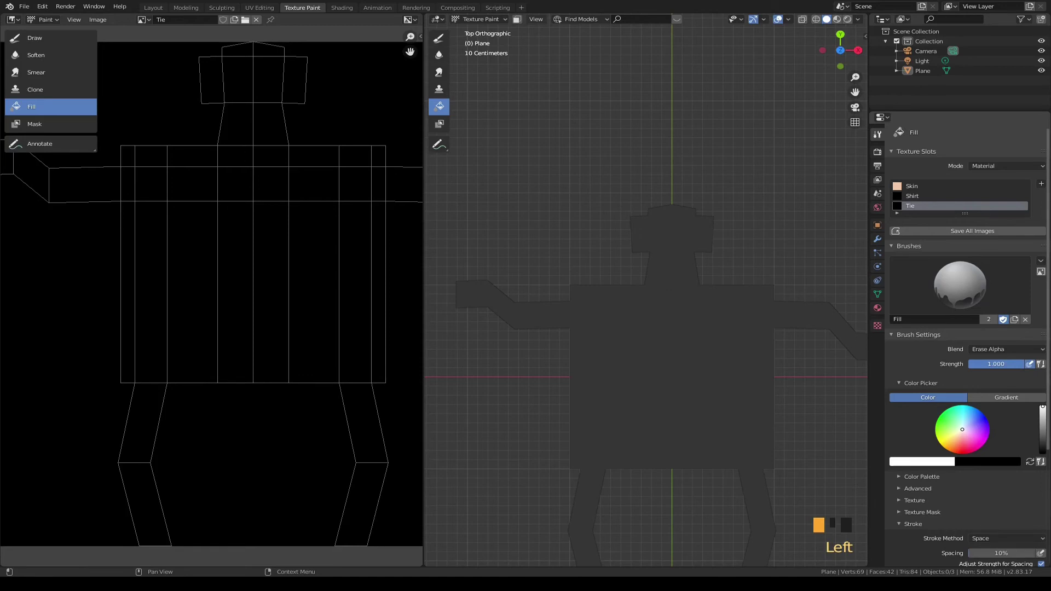
{"action": "scroll", "coordinate": [1009, 430], "scroll_direction": "down", "scroll_amount": 7}
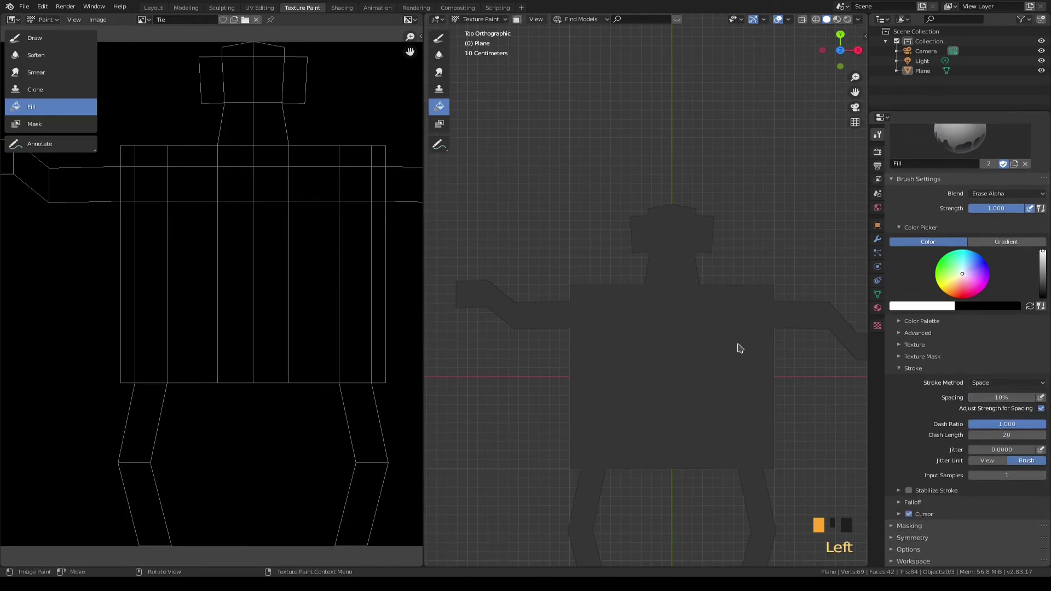
{"action": "left_click", "coordinate": [706, 351]}
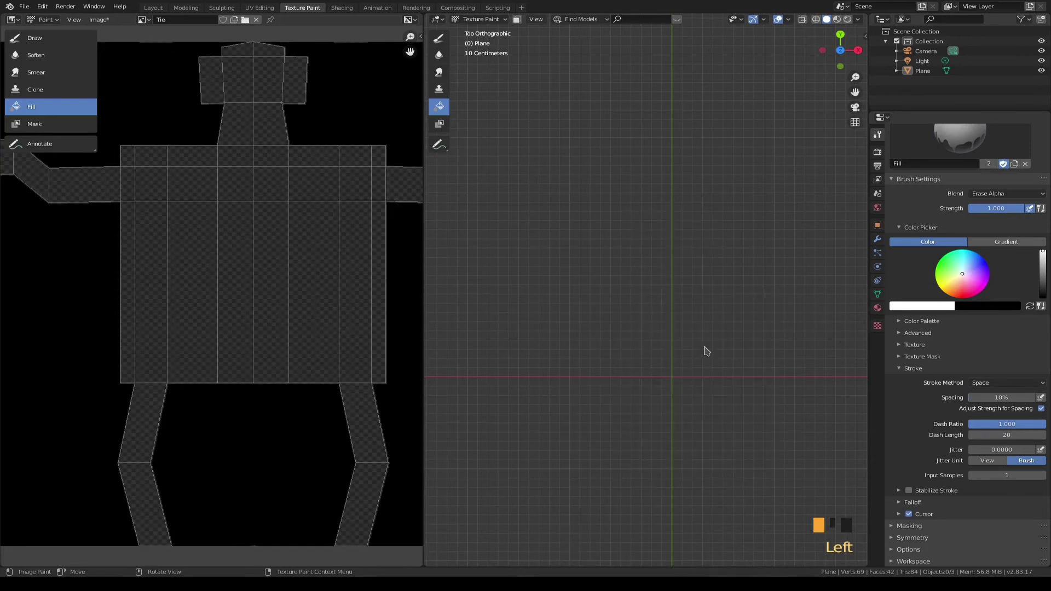
{"action": "scroll", "coordinate": [218, 298], "scroll_direction": "down", "scroll_amount": 4}
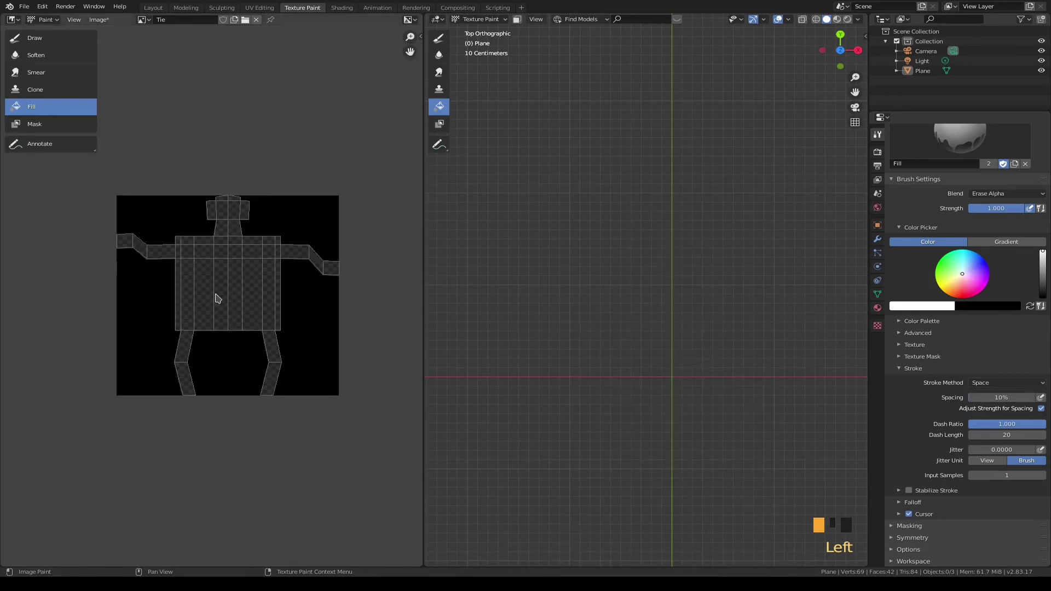
- Switch back to the draw brush, set its colour to blue and its stroke method to Line
{"action": "scroll", "coordinate": [218, 299], "scroll_direction": "up", "scroll_amount": 3}
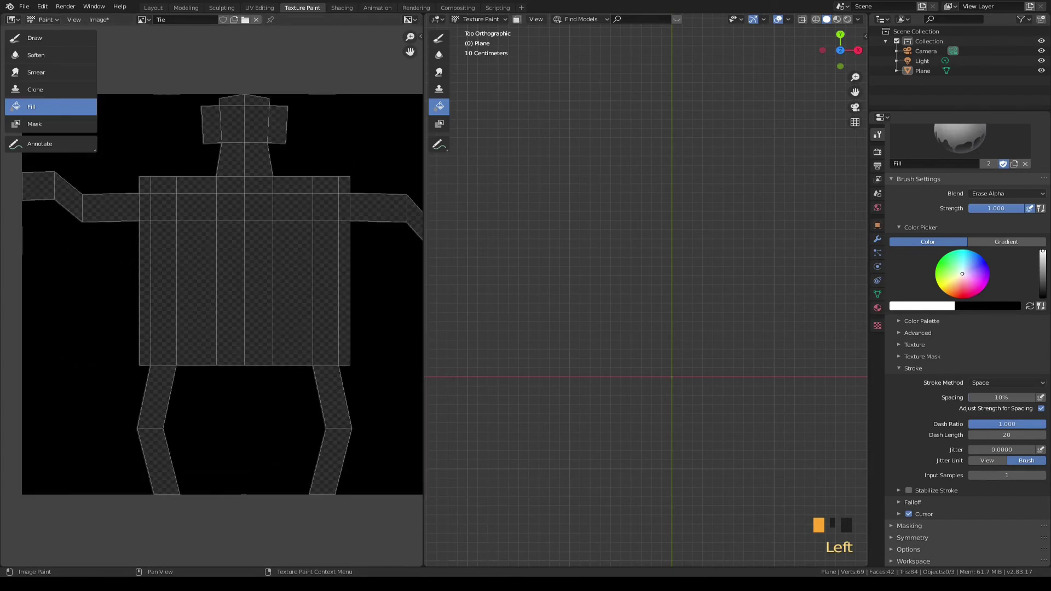
{"action": "left_click", "coordinate": [37, 38]}
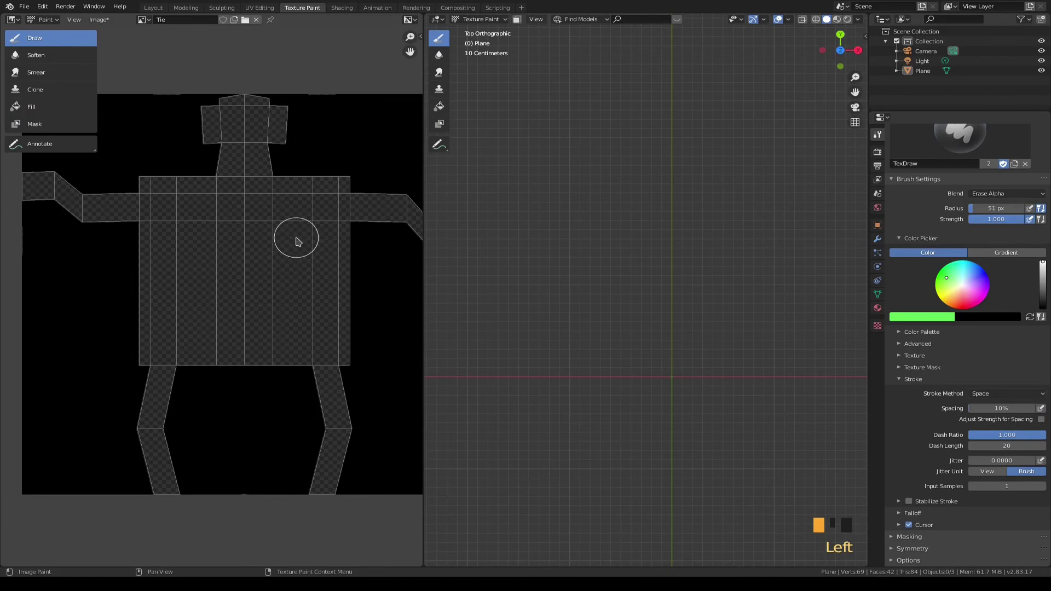
{"action": "key", "text": "n"}
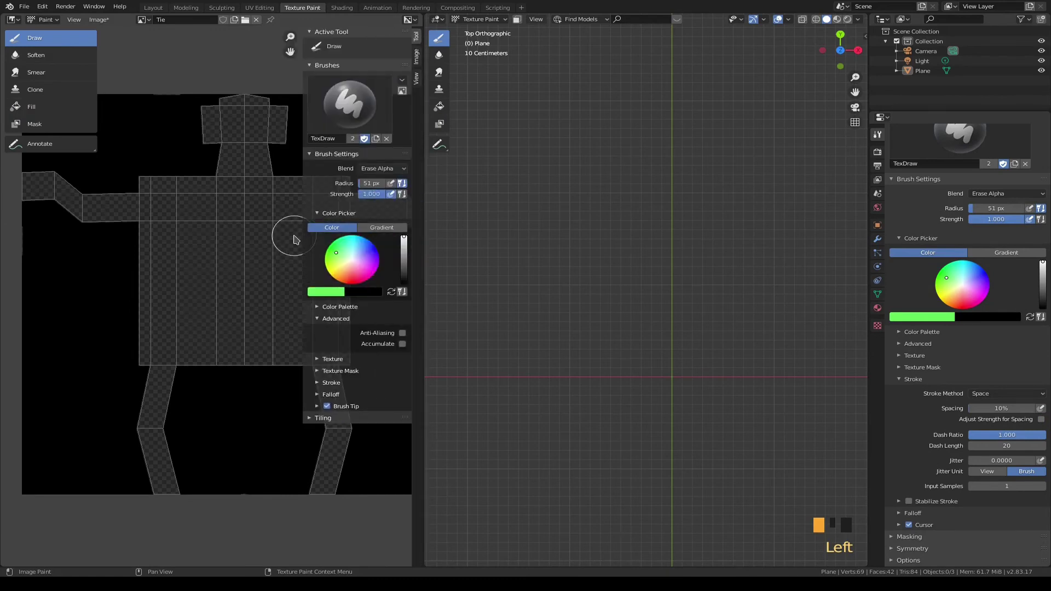
{"action": "left_click", "coordinate": [370, 244]}
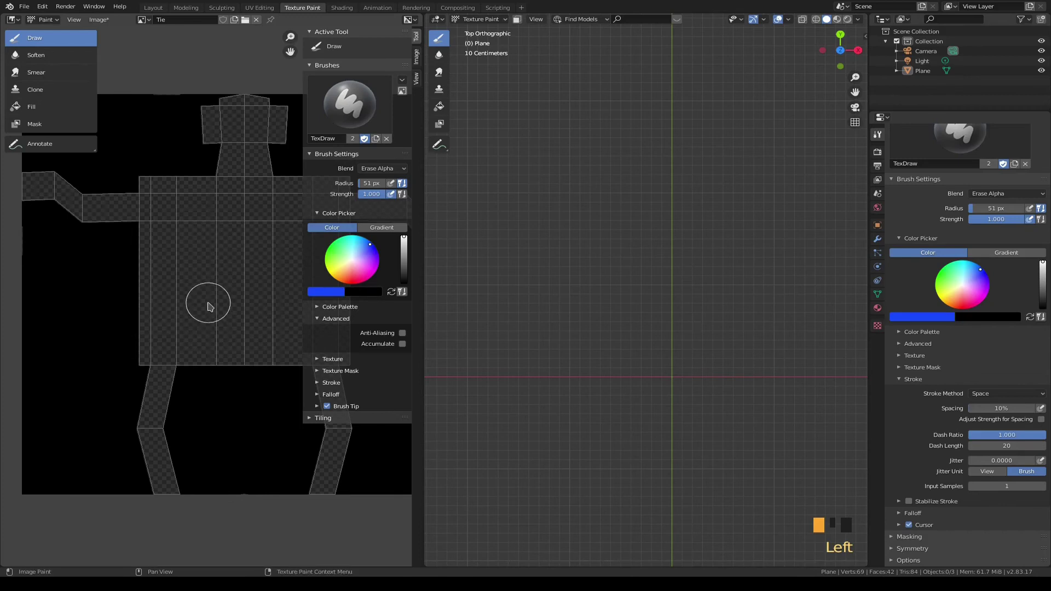
{"action": "left_click", "coordinate": [316, 383]}
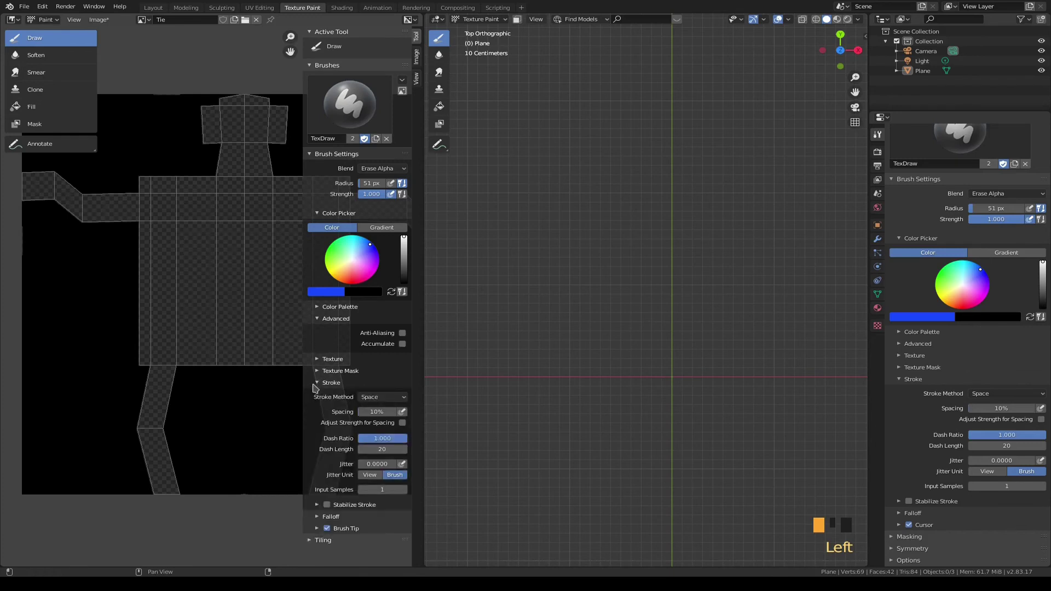
{"action": "left_click", "coordinate": [371, 398]}
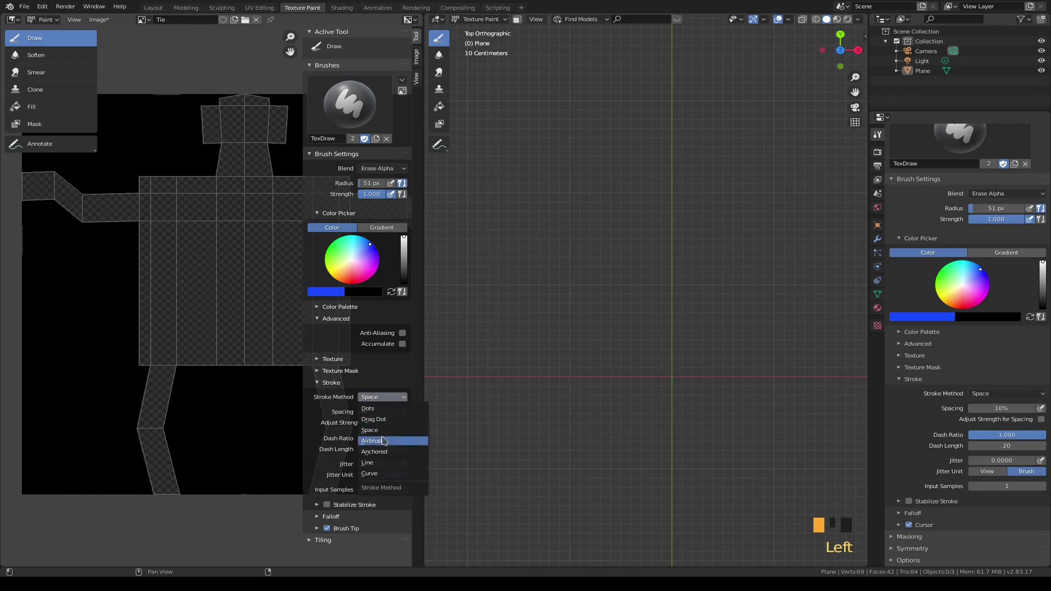
{"action": "left_click", "coordinate": [367, 463]}
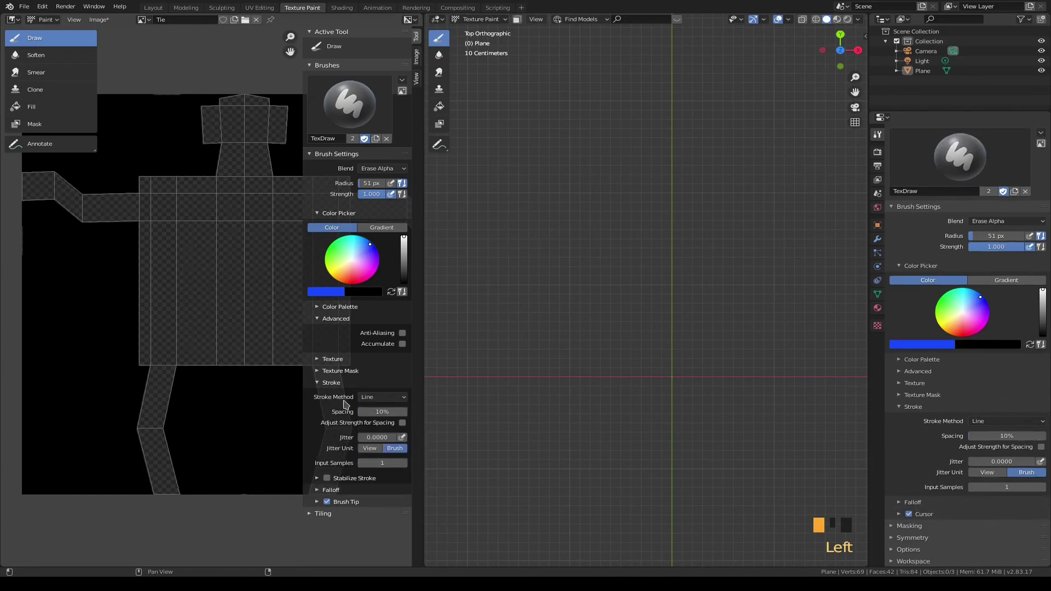
{"action": "key", "text": "n"}
- Widen the image editor, set the brush radius to 24 px and blending from Erase Alpha to Mix
{"action": "left_click_drag", "start_coordinate": [428, 170], "coordinate": [709, 230]}
{"action": "scroll", "coordinate": [421, 200], "scroll_direction": "up", "scroll_amount": 2}
{"action": "key", "text": "f"}
{"action": "left_click", "coordinate": [452, 195]}
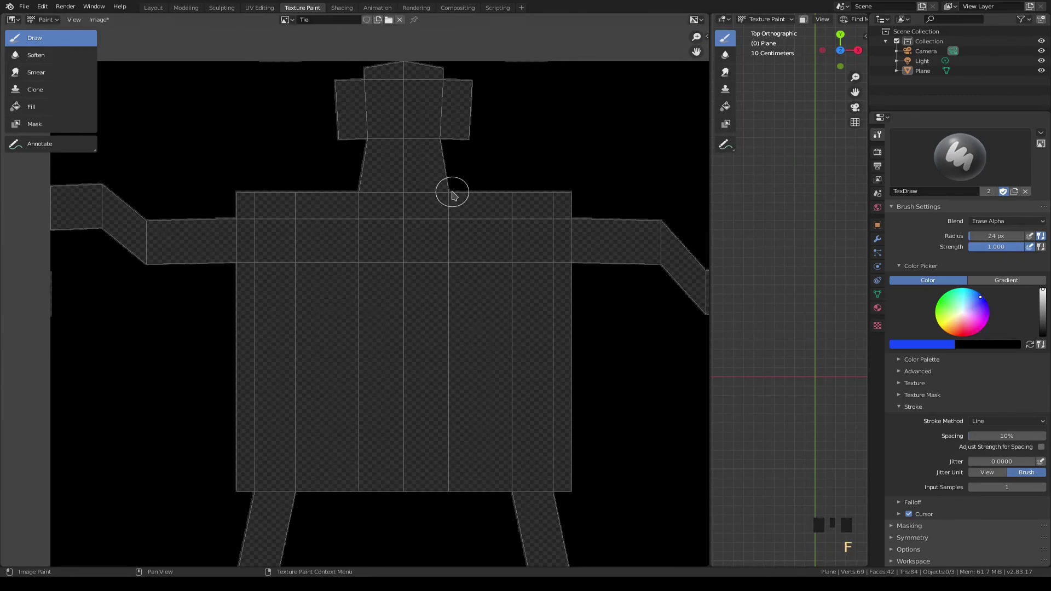
{"action": "left_click", "coordinate": [435, 213]}
{"action": "key", "text": "n"}
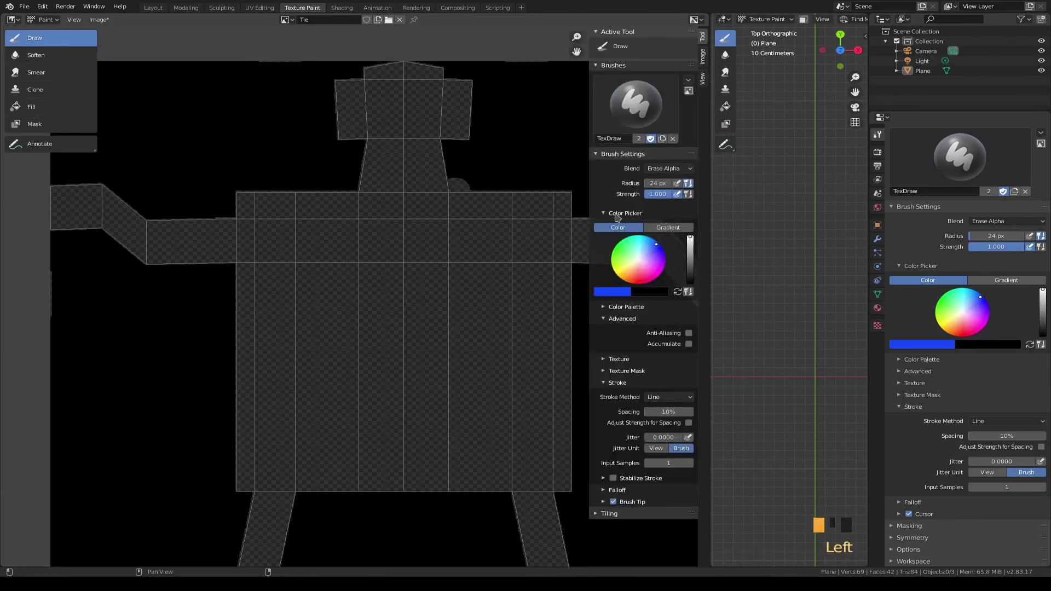
{"action": "left_click", "coordinate": [662, 168]}
{"action": "left_click", "coordinate": [659, 181]}
- Paint the blue tie: a thick chest stroke, a thin 7 px line, then fill the V at 24 px
{"action": "mouse_move", "coordinate": [463, 183]}
{"action": "left_mouse_down"}
{"action": "mouse_move", "coordinate": [417, 218]}
{"action": "mouse_move", "coordinate": [405, 316]}
{"action": "mouse_move", "coordinate": [330, 193]}
{"action": "left_mouse_up"}
{"action": "left_click", "coordinate": [420, 213]}
{"action": "key", "text": "f"}
{"action": "left_click", "coordinate": [422, 293]}
{"action": "left_click", "coordinate": [669, 397]}
{"action": "left_click", "coordinate": [669, 432]}
{"action": "key", "text": "f"}
{"action": "left_click", "coordinate": [428, 245]}
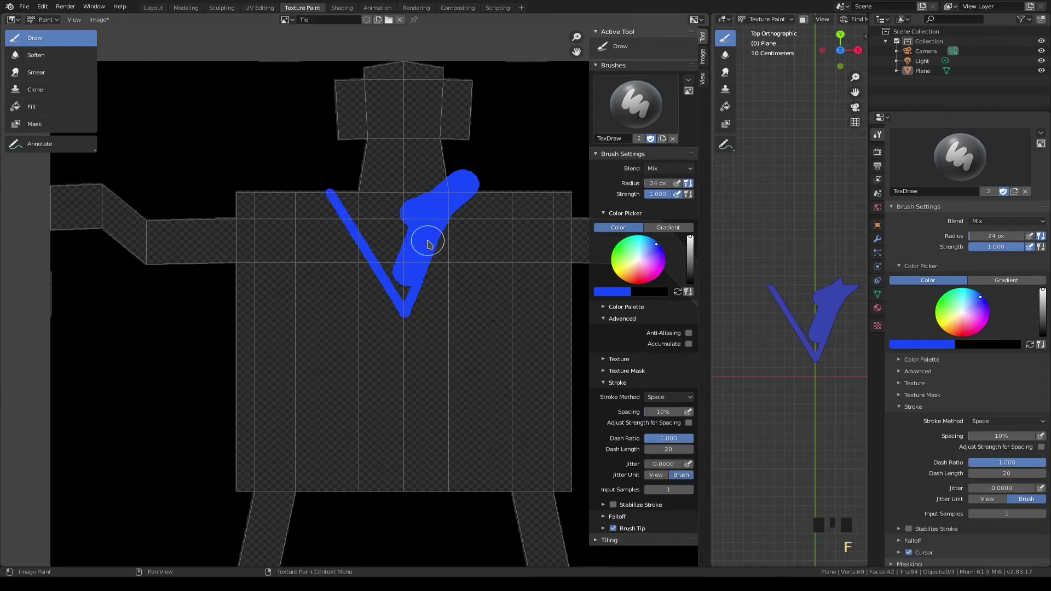
{"action": "mouse_move", "coordinate": [428, 245]}
{"action": "left_mouse_down"}
{"action": "mouse_move", "coordinate": [407, 286]}
{"action": "mouse_move", "coordinate": [409, 225]}
{"action": "mouse_move", "coordinate": [392, 243]}
{"action": "mouse_move", "coordinate": [353, 200]}
{"action": "mouse_move", "coordinate": [385, 267]}
{"action": "left_mouse_up"}
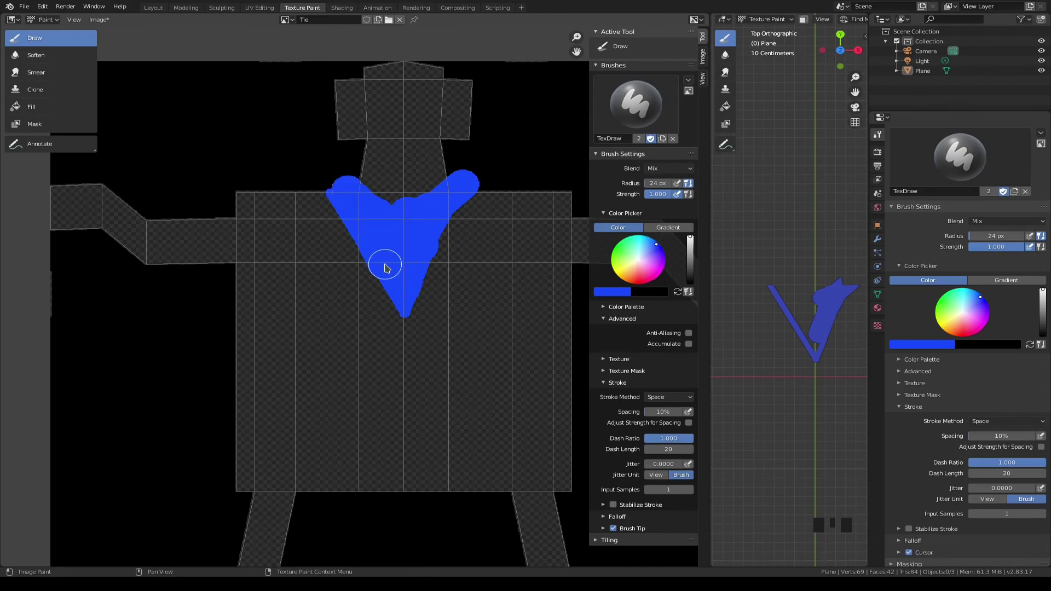
- Switch blending to Erase Alpha and erase a notch from the top centre of the V
{"action": "left_click", "coordinate": [667, 170]}
{"action": "left_click", "coordinate": [745, 290]}
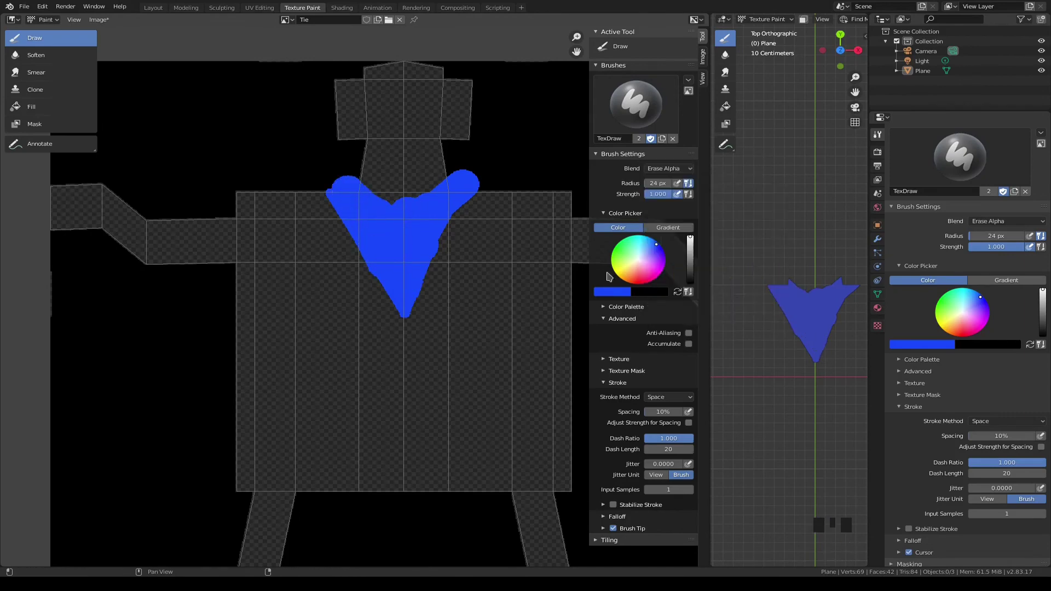
{"action": "left_click", "coordinate": [411, 172]}
{"action": "left_click", "coordinate": [401, 176]}
{"action": "left_click_drag", "start_coordinate": [402, 181], "coordinate": [407, 203]}
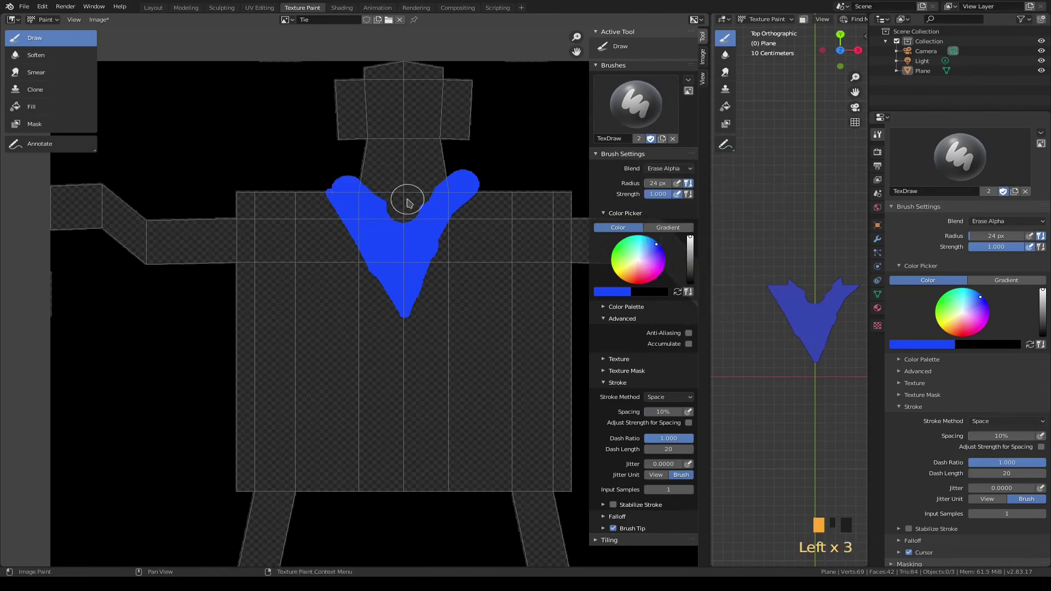
{"action": "left_click", "coordinate": [405, 201]}
{"action": "left_click", "coordinate": [400, 193]}
{"action": "left_click", "coordinate": [390, 180]}
{"action": "left_click", "coordinate": [369, 161]}
{"action": "left_click", "coordinate": [537, 122]}
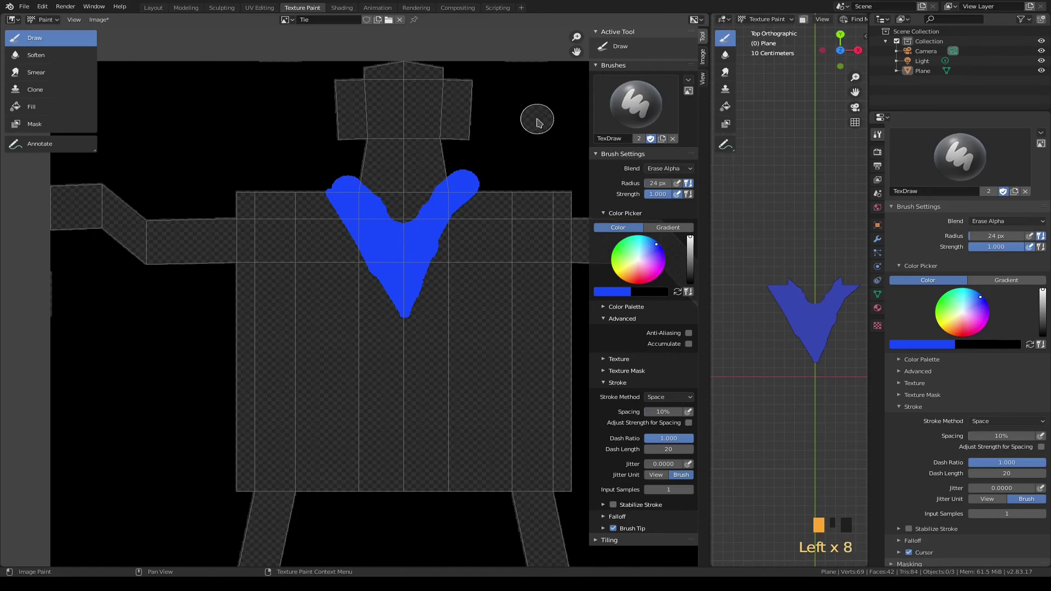
{"action": "double_click", "coordinate": [537, 121]}
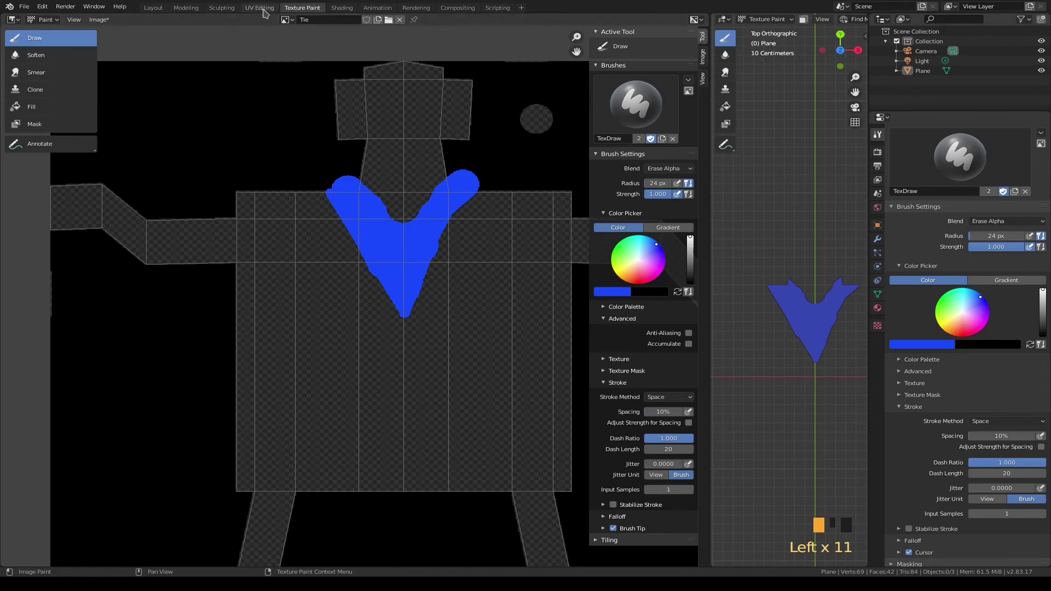
- Enlarge the node editor over the 3D view and frame the Mapping, Tie, Shirt and Skin nodes
{"action": "left_click", "coordinate": [336, 10]}
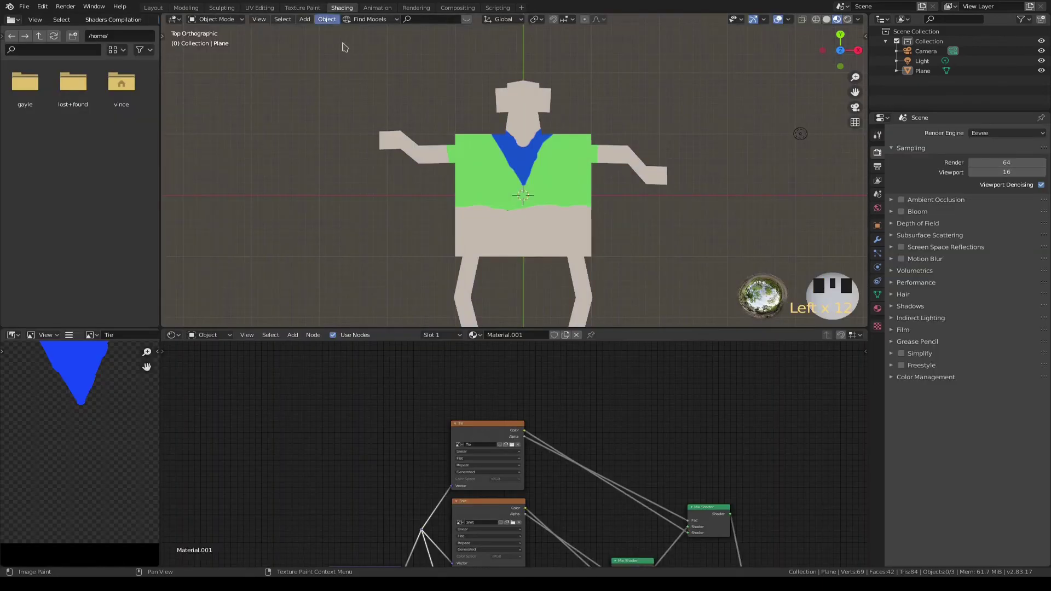
{"action": "scroll", "coordinate": [534, 181], "scroll_direction": "up", "scroll_amount": 3}
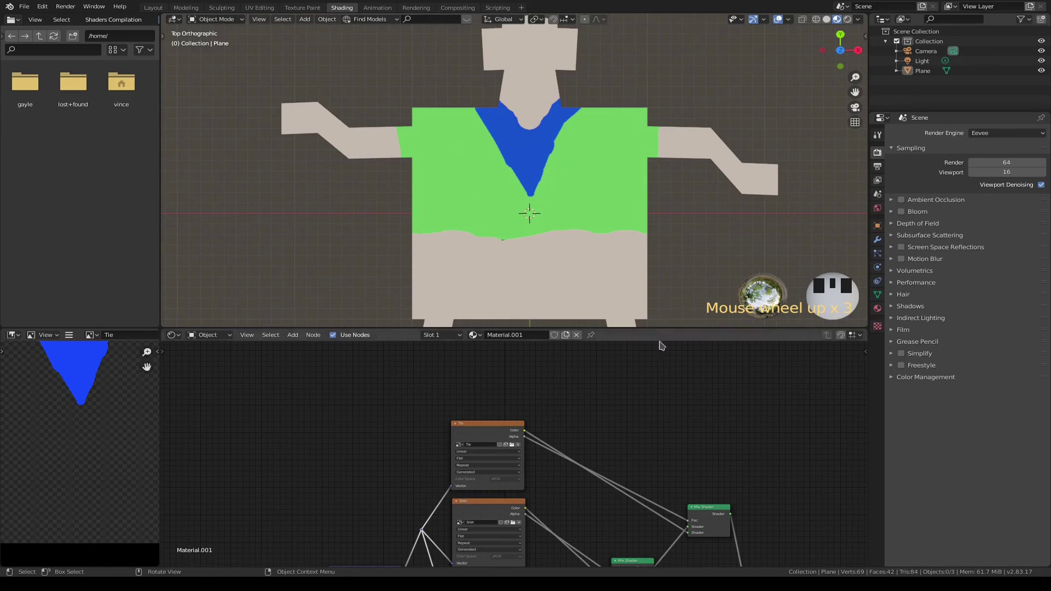
{"action": "scroll", "coordinate": [648, 386], "scroll_direction": "up", "scroll_amount": 3}
{"action": "middle_click_drag", "start_coordinate": [603, 415], "coordinate": [545, 392]}
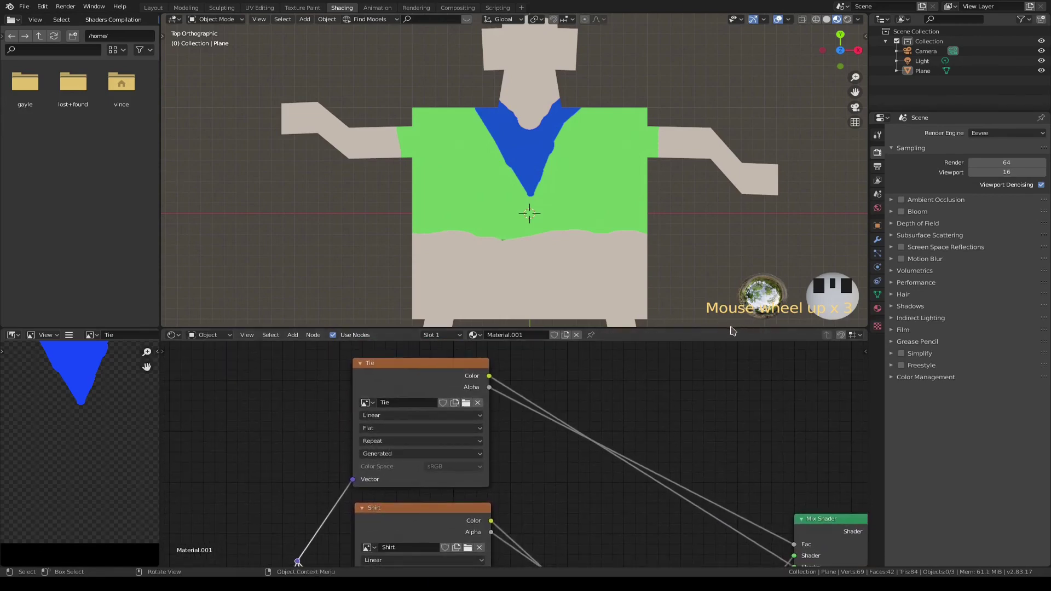
{"action": "left_click_drag", "start_coordinate": [735, 327], "coordinate": [735, 26]}
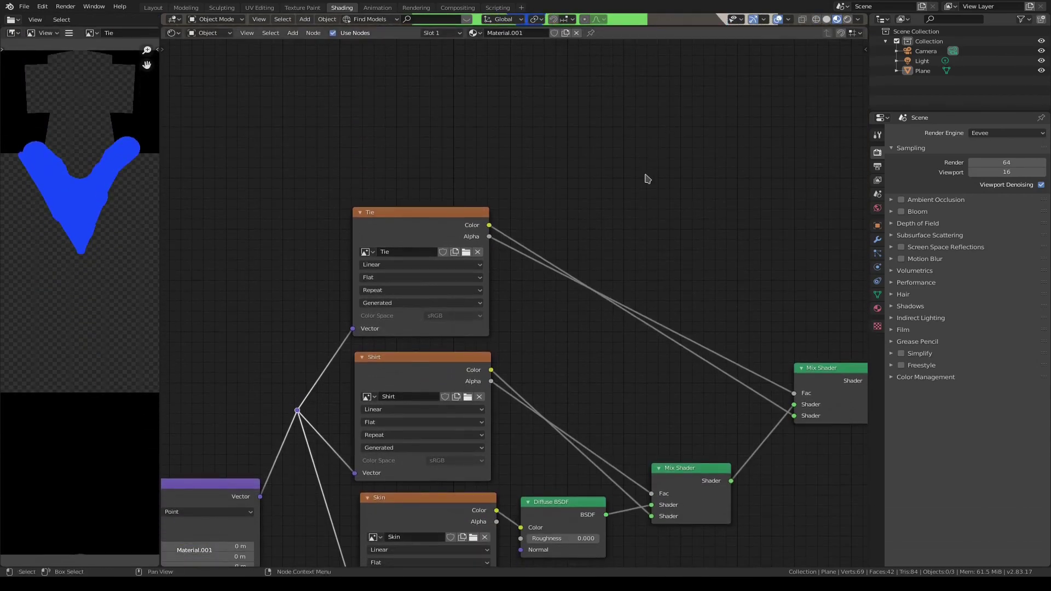
{"action": "scroll", "coordinate": [648, 180], "scroll_direction": "up", "scroll_amount": 2}
{"action": "scroll", "coordinate": [646, 183], "scroll_direction": "down", "scroll_amount": 3}
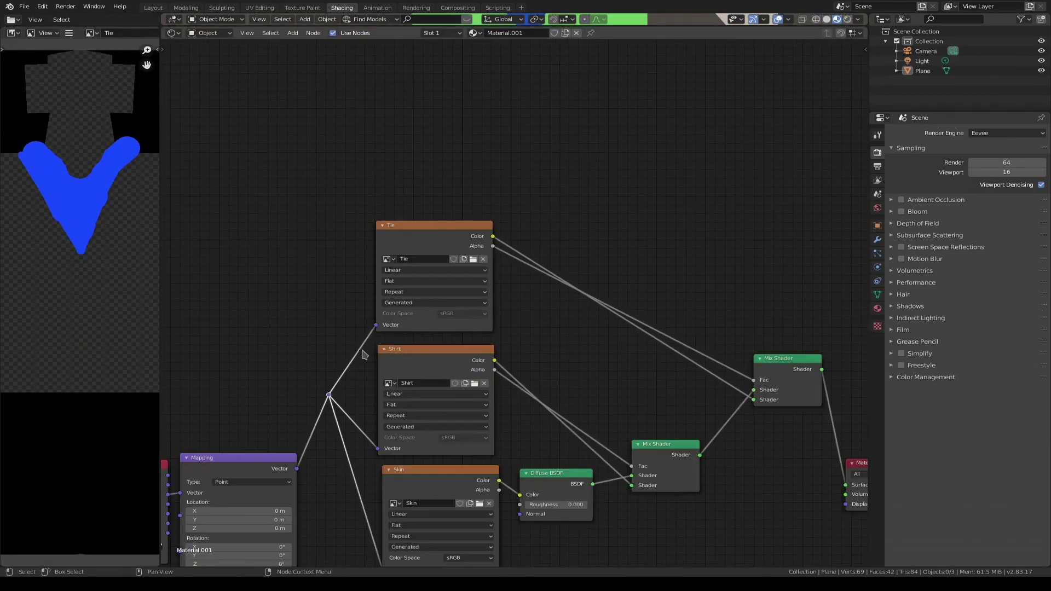
{"action": "middle_click_drag", "start_coordinate": [310, 358], "coordinate": [516, 223]}
{"action": "scroll", "coordinate": [484, 263], "scroll_direction": "up", "scroll_amount": 1}
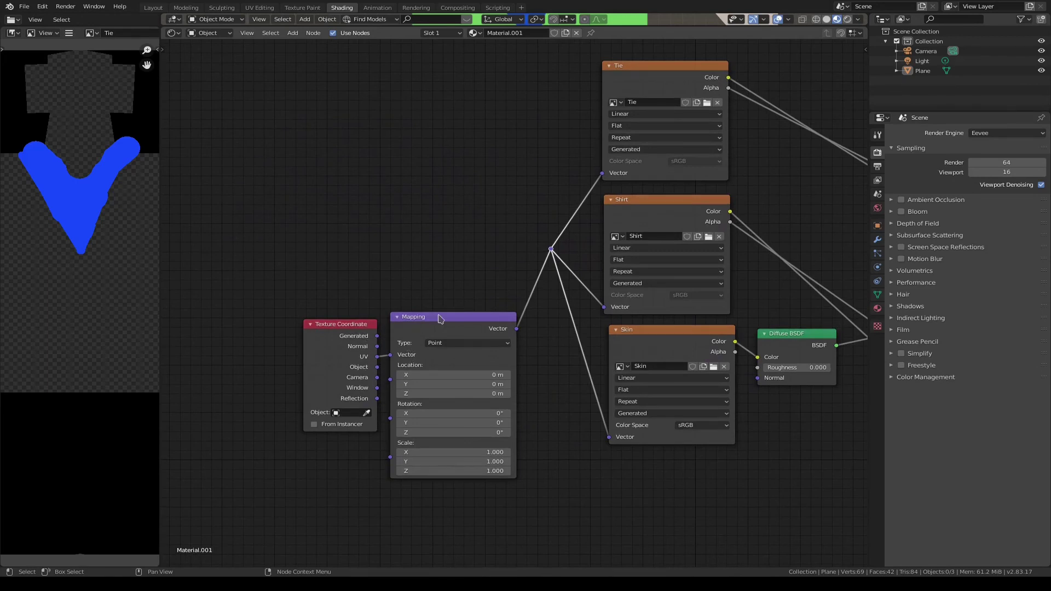
{"action": "scroll", "coordinate": [440, 319], "scroll_direction": "up", "scroll_amount": 1}
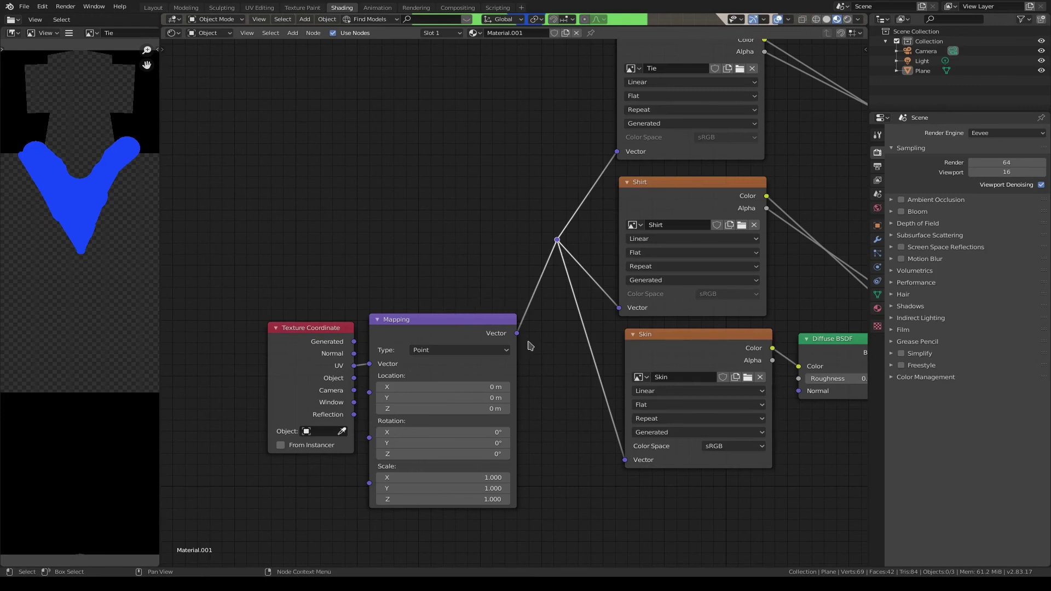
- Align the Tie, Shirt and Skin image nodes in one column by scaling them to 0 along X
{"action": "key", "text": "shift+a"}
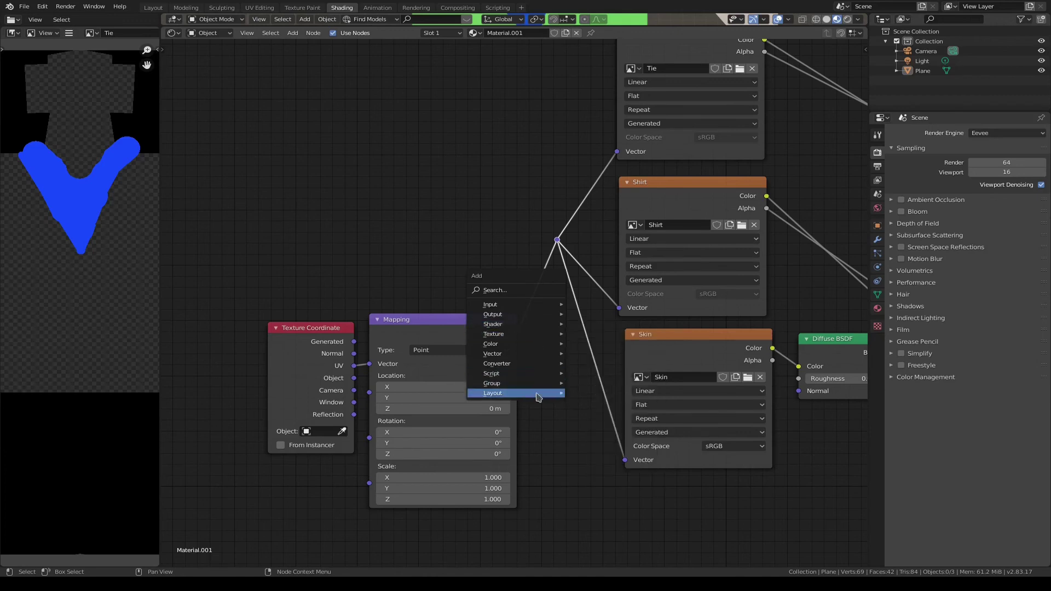
{"action": "mouse_move", "coordinate": [542, 394]}
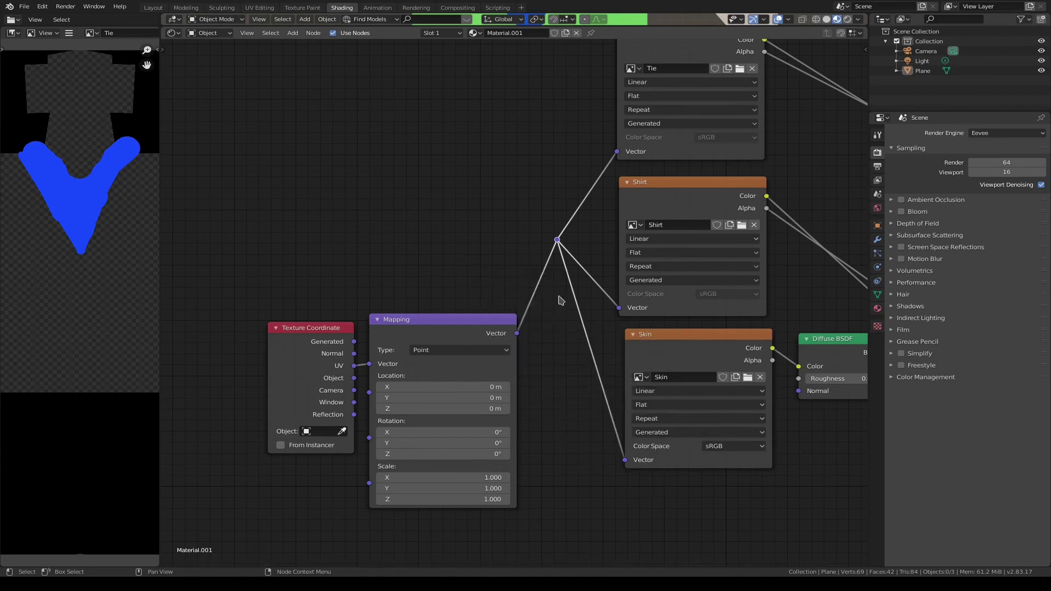
{"action": "scroll", "coordinate": [559, 300], "scroll_direction": "up", "scroll_amount": 2}
{"action": "middle_click_drag", "start_coordinate": [547, 291], "coordinate": [264, 334]}
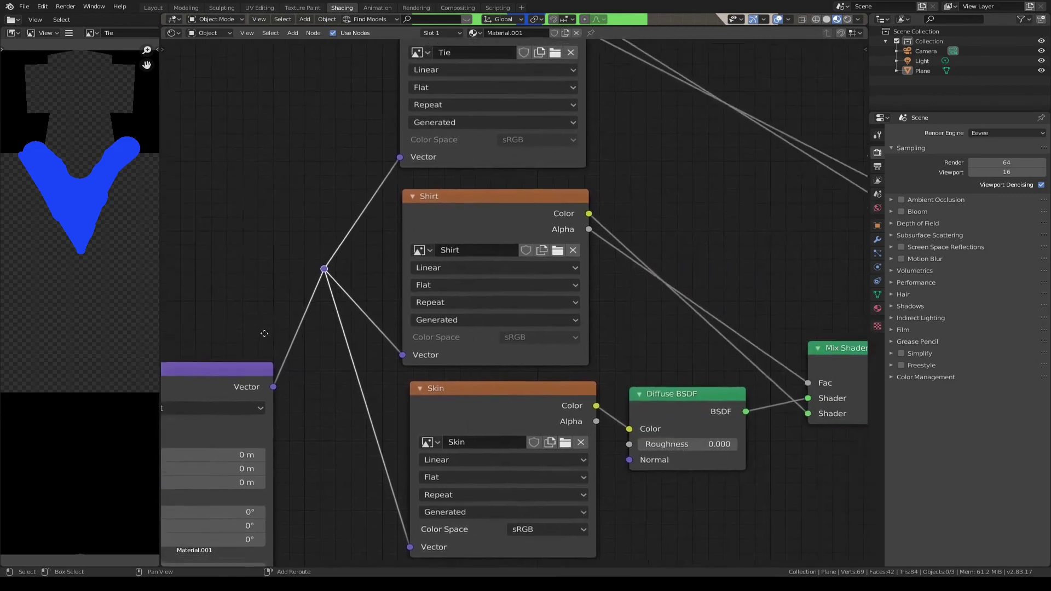
{"action": "scroll", "coordinate": [284, 324], "scroll_direction": "down", "scroll_amount": 3}
{"action": "left_click_drag", "start_coordinate": [367, 63], "coordinate": [532, 496]}
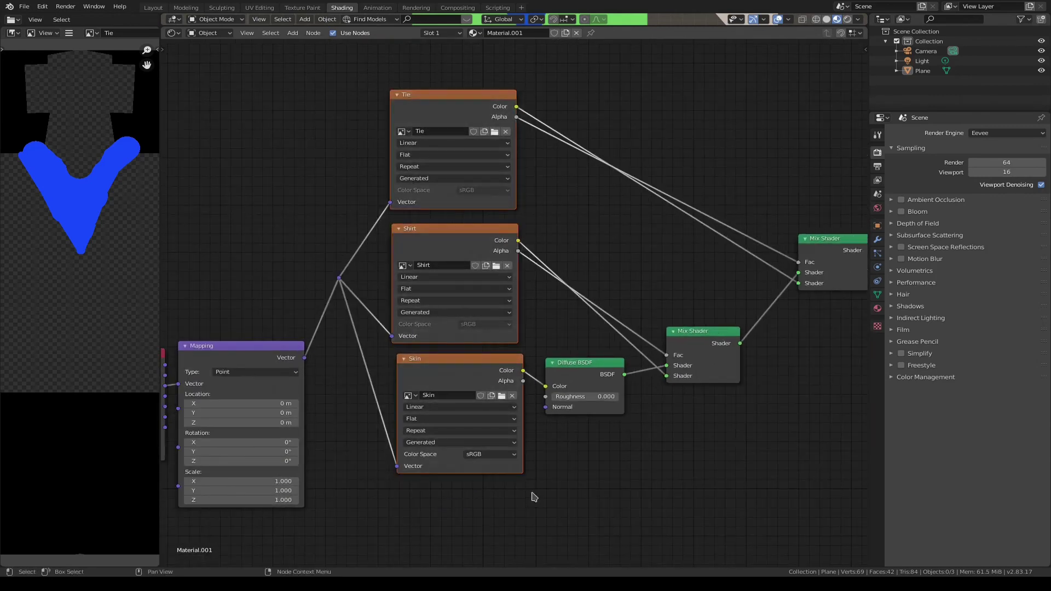
{"action": "key", "text": "s"}
{"action": "key", "text": "x"}
{"action": "key", "text": "0"}
{"action": "key", "text": "Return"}
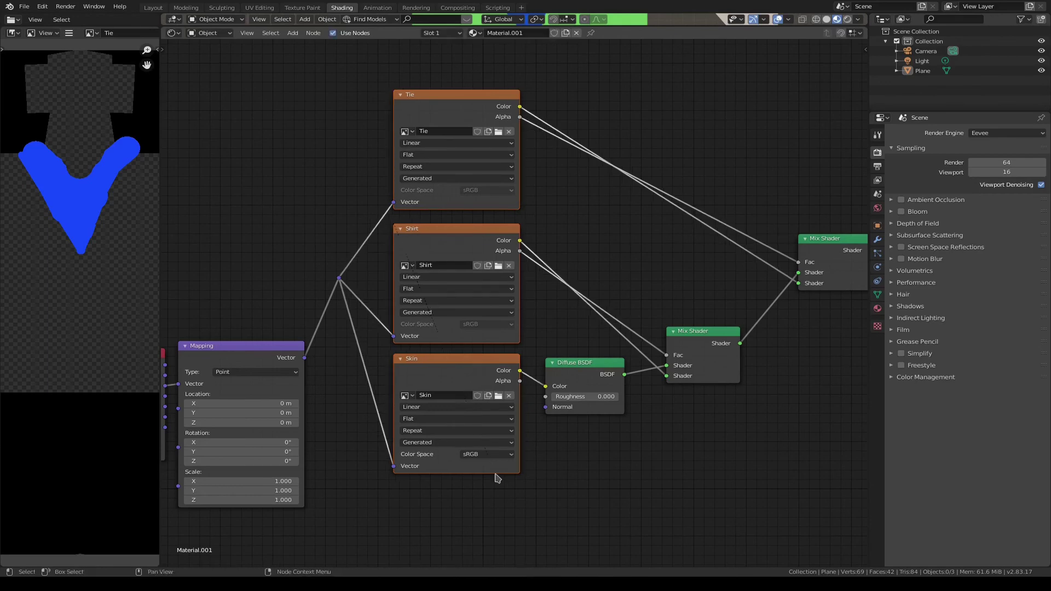
{"action": "scroll", "coordinate": [614, 333], "scroll_direction": "up", "scroll_amount": 1}
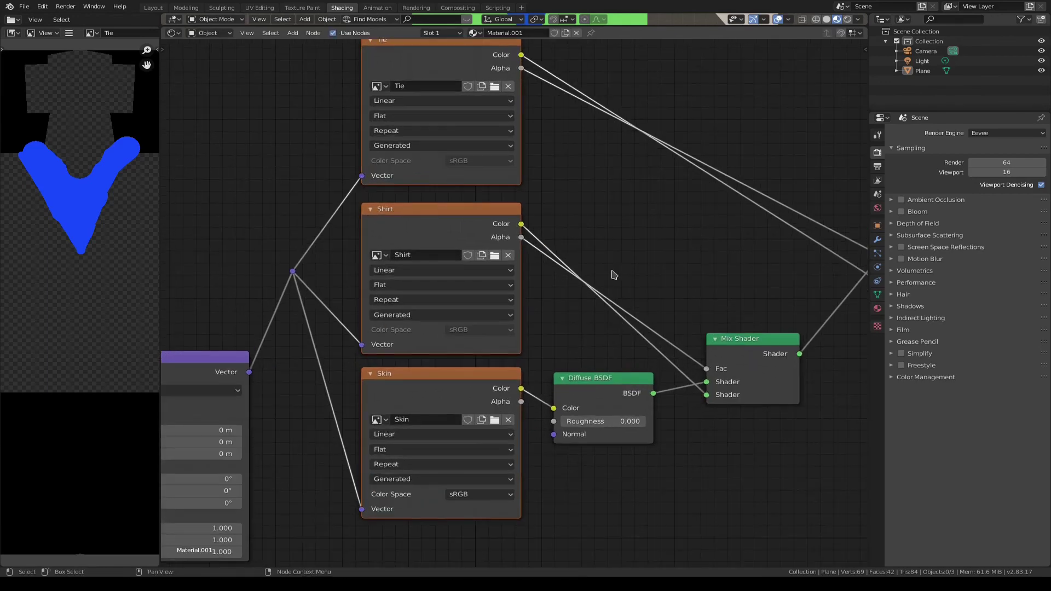
{"action": "scroll", "coordinate": [609, 258], "scroll_direction": "up", "scroll_amount": 1}
{"action": "middle_click_drag", "start_coordinate": [610, 258], "coordinate": [464, 426]}
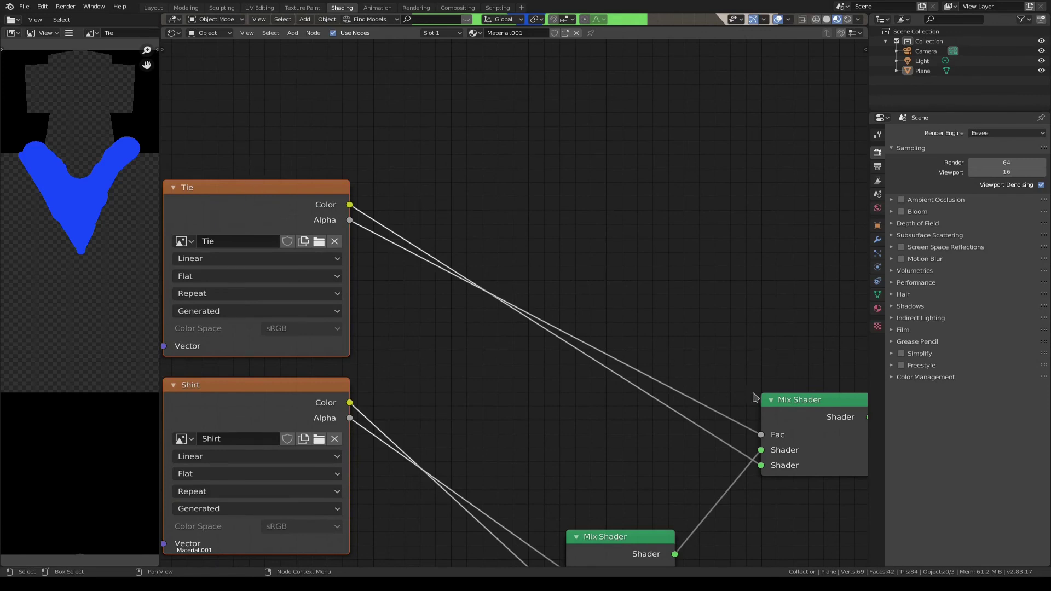
- Raise the upper Mix Shader up-left and place Material Output level beside it
{"action": "left_click_drag", "start_coordinate": [818, 402], "coordinate": [778, 351]}
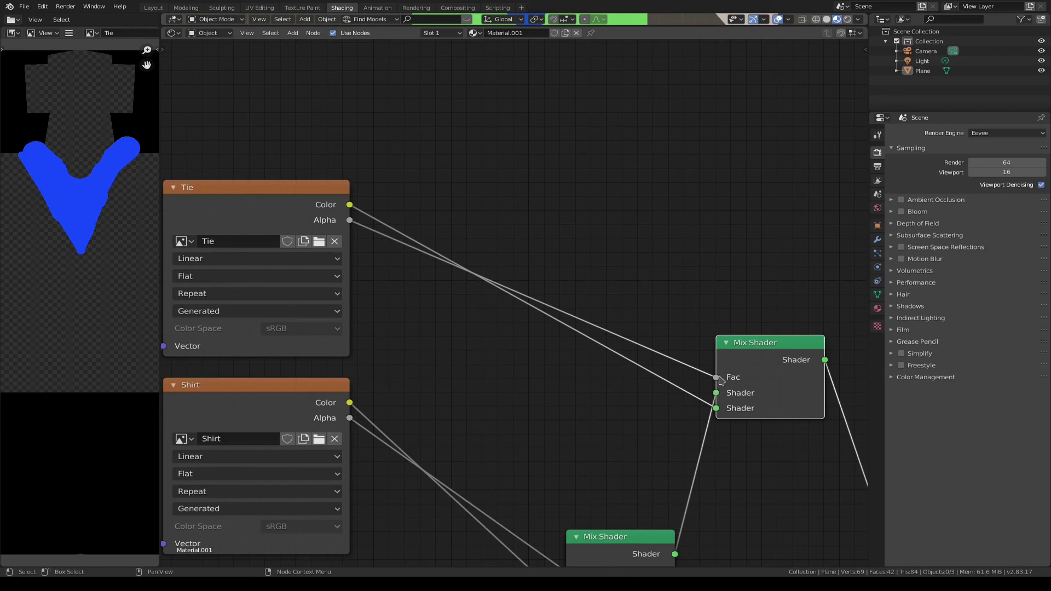
{"action": "scroll", "coordinate": [636, 376], "scroll_direction": "down", "scroll_amount": 3}
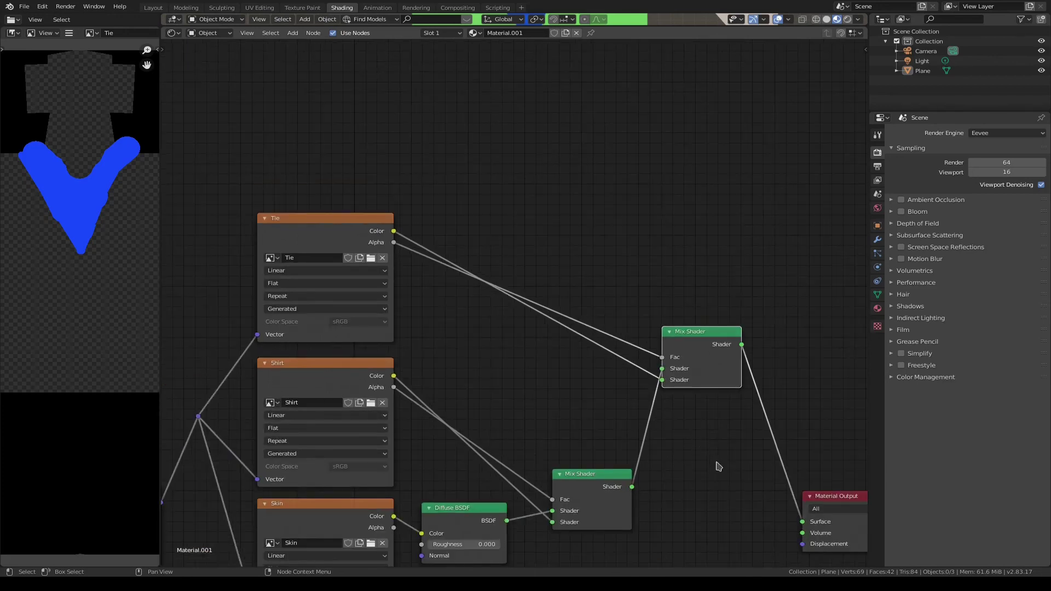
{"action": "left_click_drag", "start_coordinate": [818, 498], "coordinate": [799, 346]}
{"action": "scroll", "coordinate": [762, 427], "scroll_direction": "down", "scroll_amount": 1}
{"action": "middle_click_drag", "start_coordinate": [763, 426], "coordinate": [757, 350]}
{"action": "scroll", "coordinate": [746, 438], "scroll_direction": "up", "scroll_amount": 1}
{"action": "scroll", "coordinate": [761, 356], "scroll_direction": "up", "scroll_amount": 1}
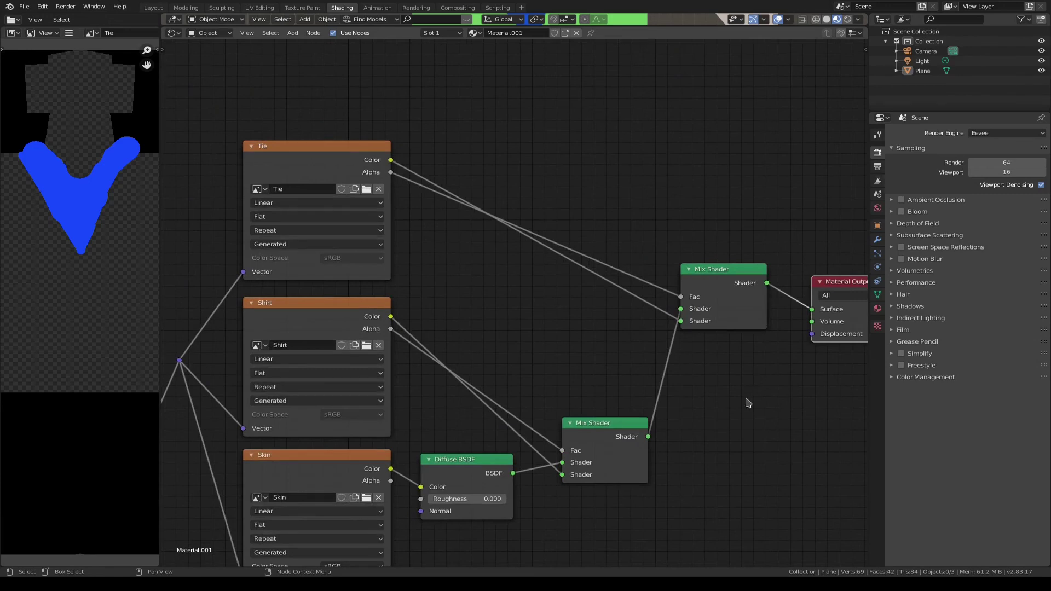
{"action": "scroll", "coordinate": [748, 403], "scroll_direction": "down", "scroll_amount": 2}
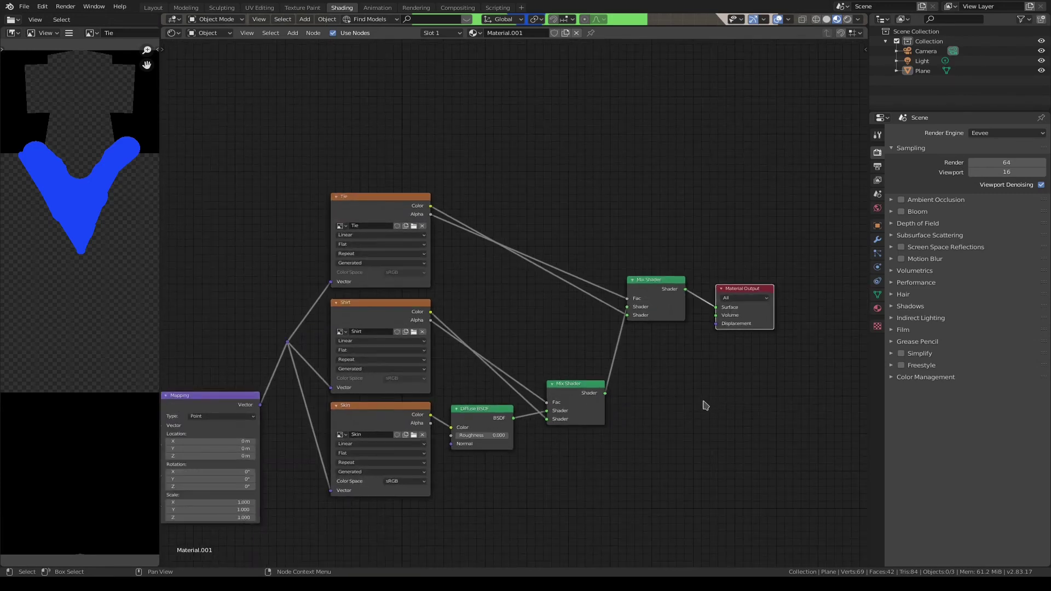